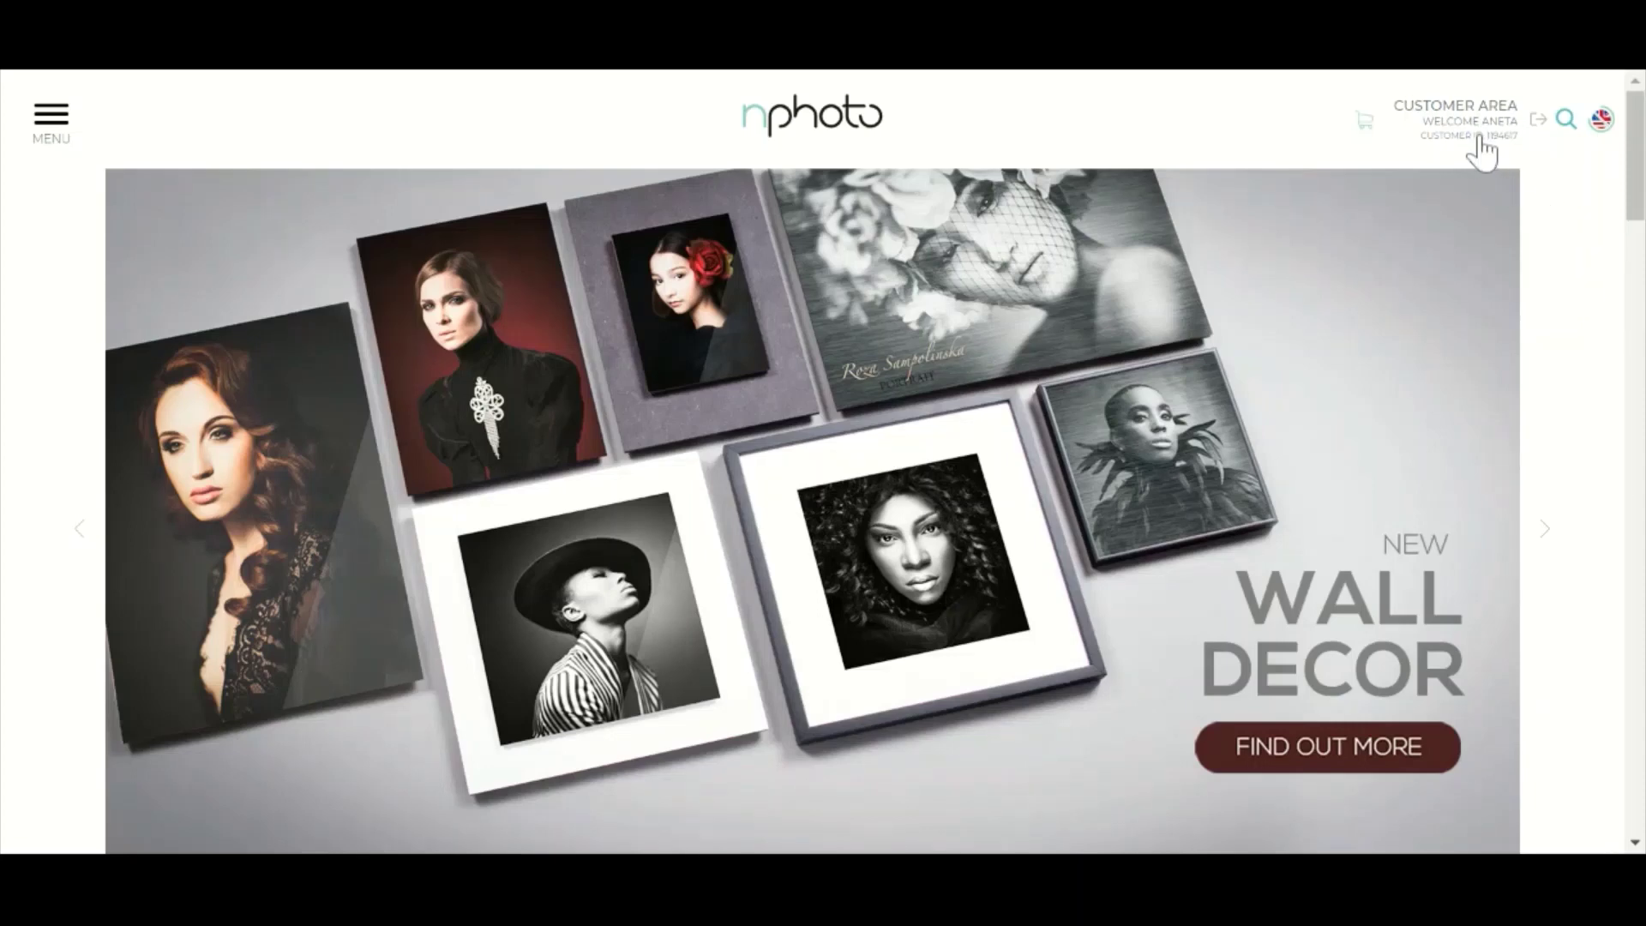
- Order a 20x20cm Custom Product Catalogue from Selling Tools > Starter Pack and add it to the cart
click(1481, 152)
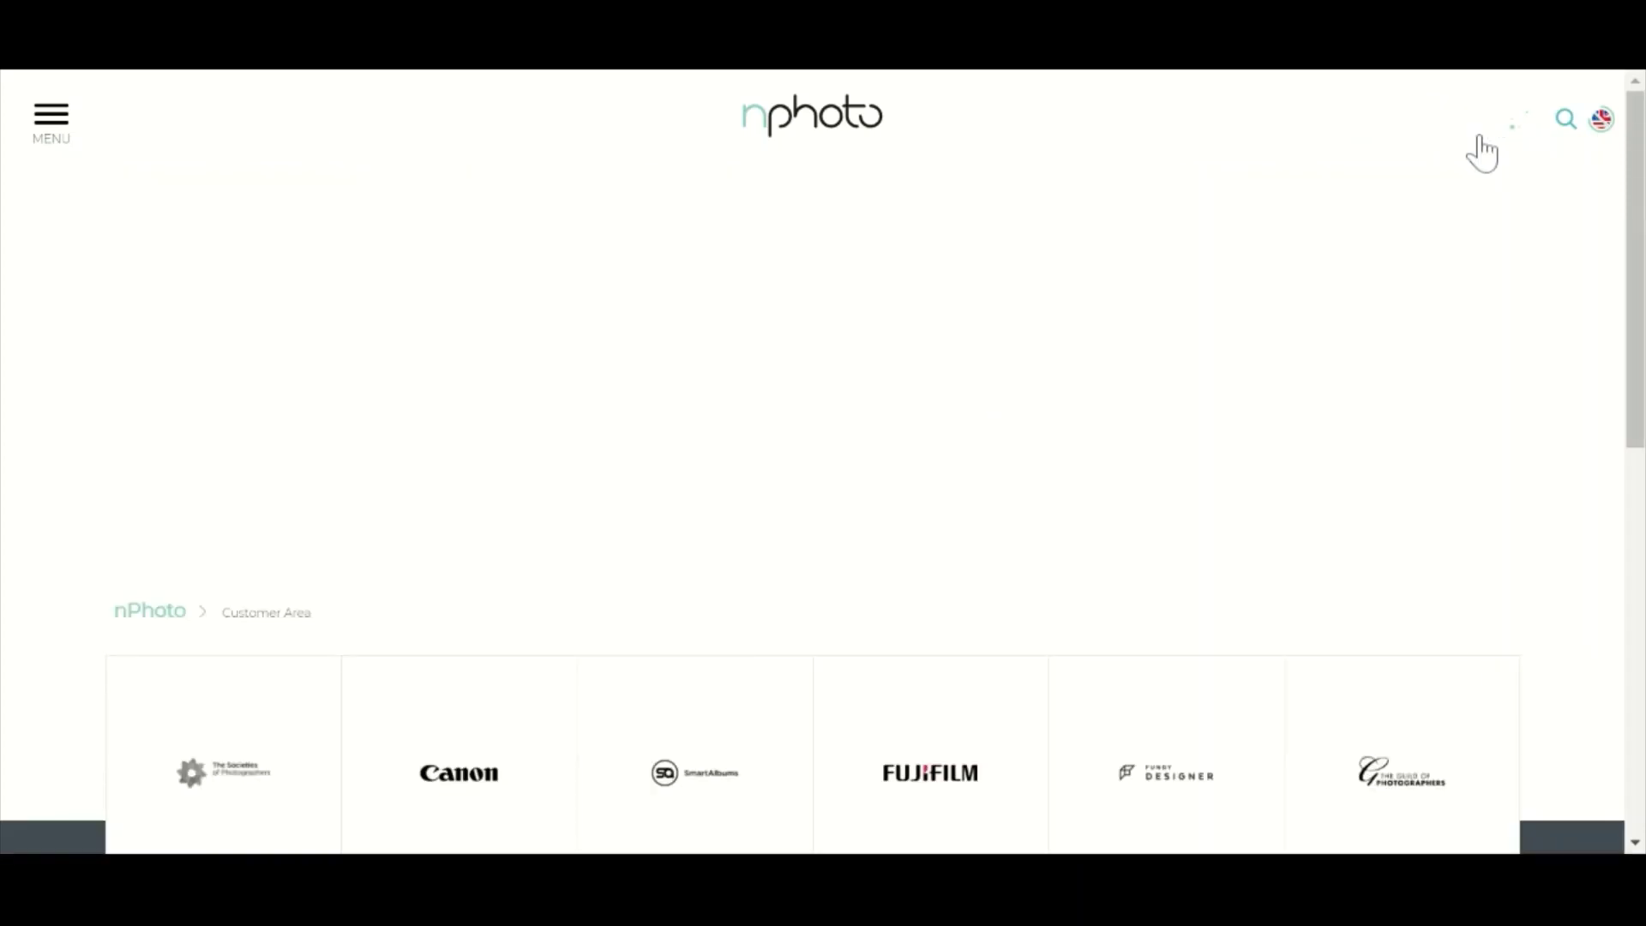
click(330, 302)
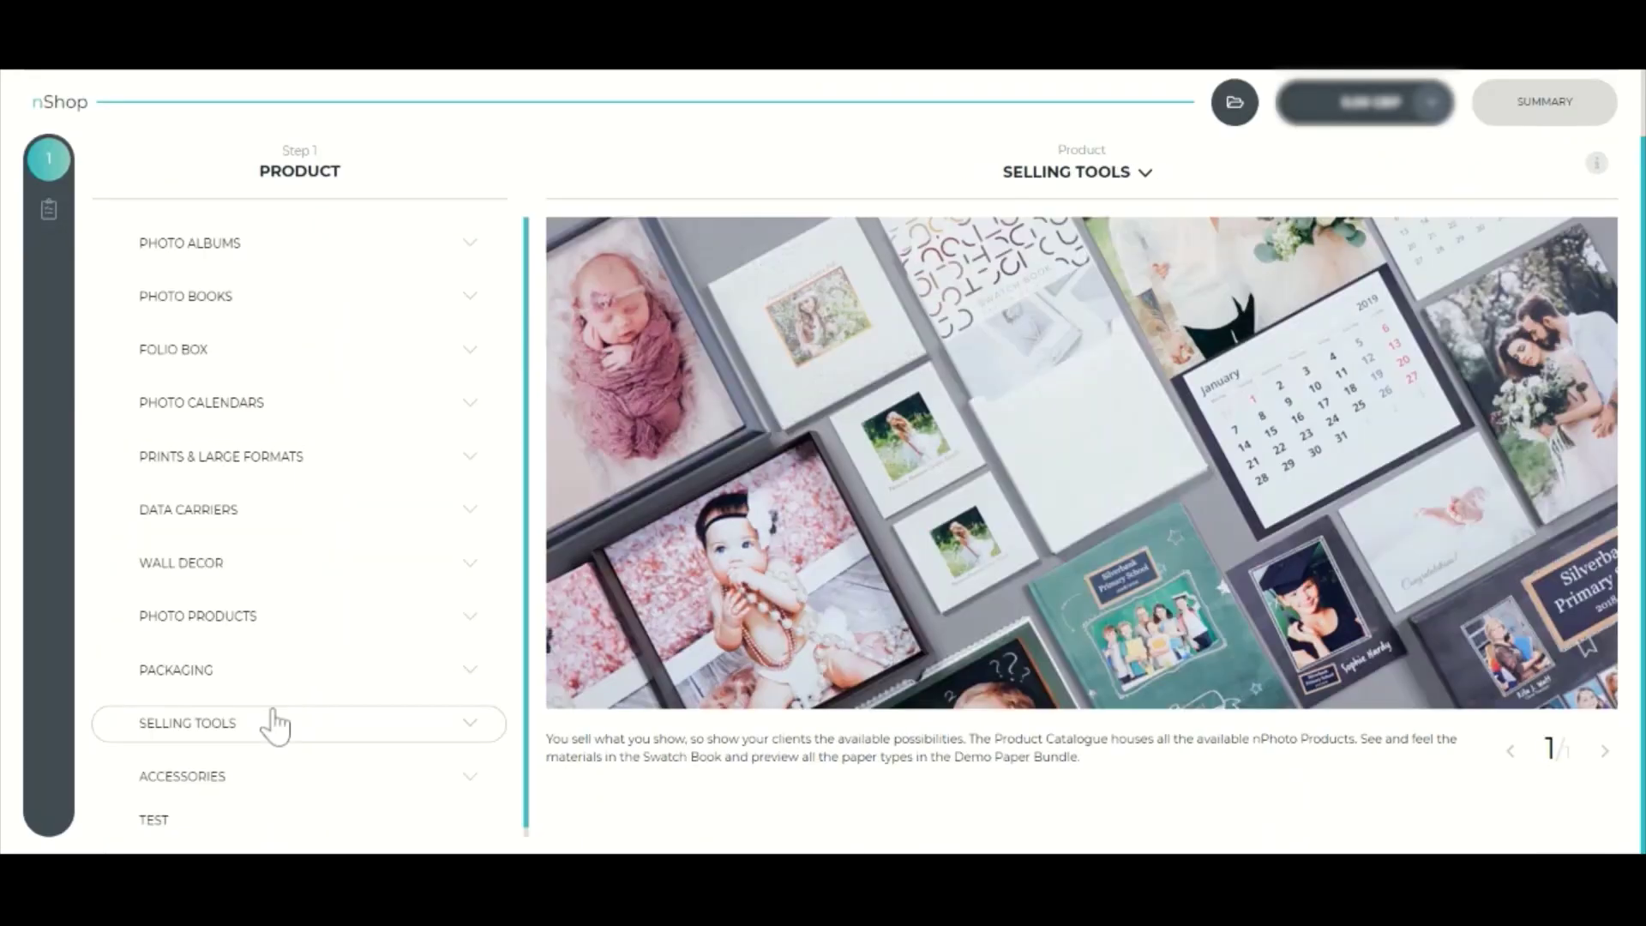
click(275, 720)
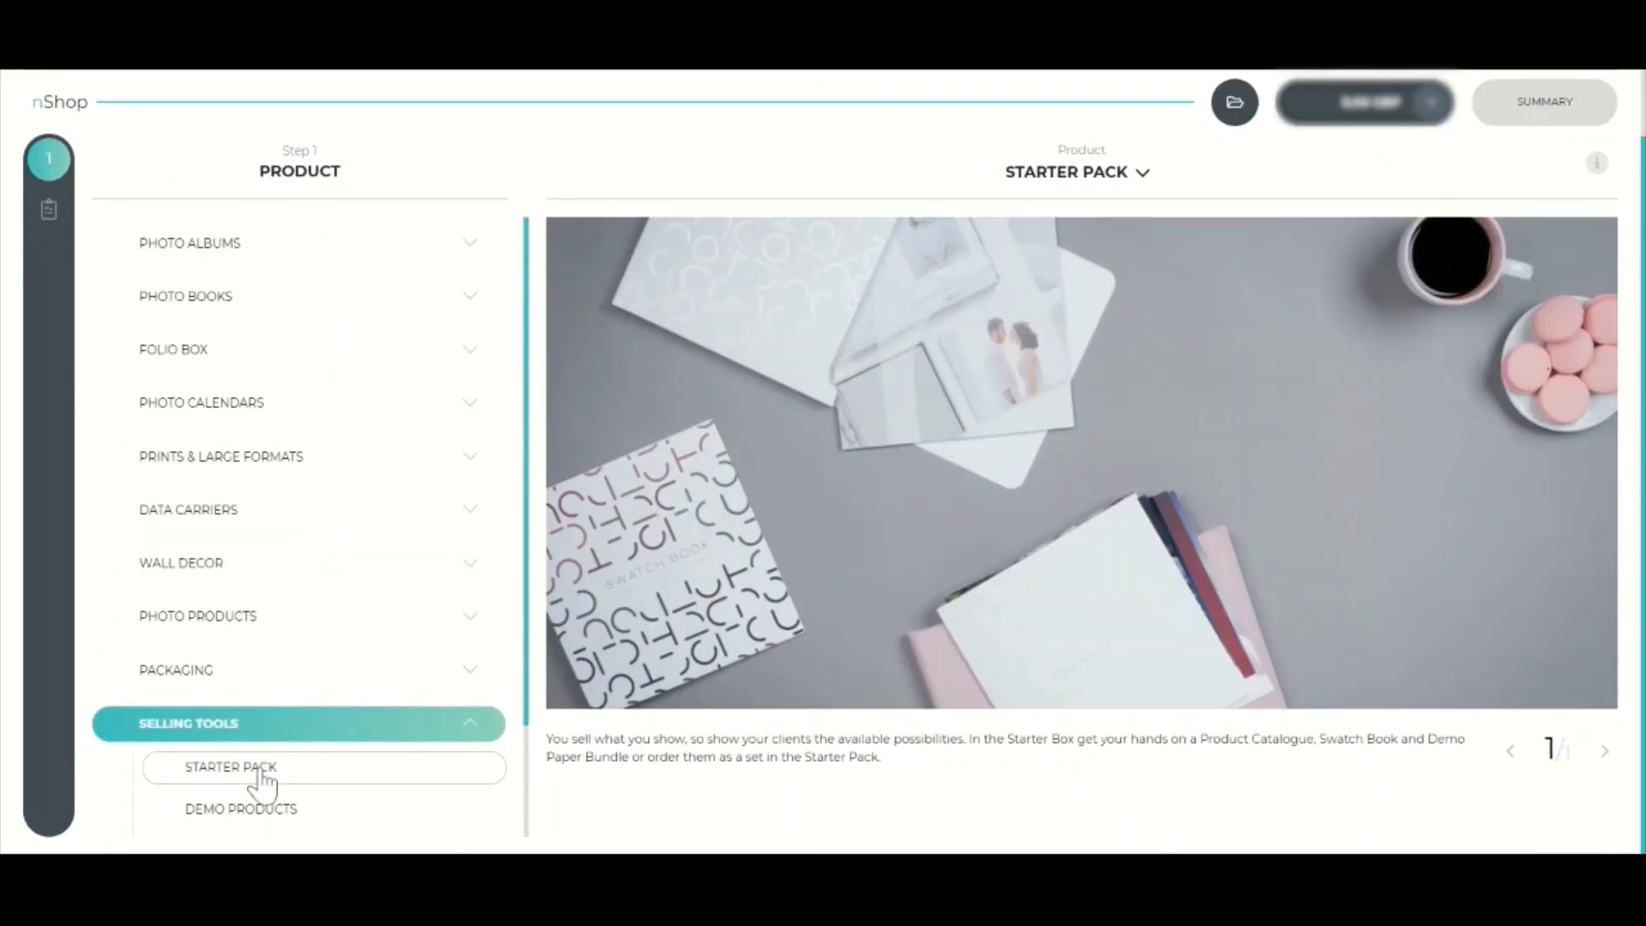
click(257, 772)
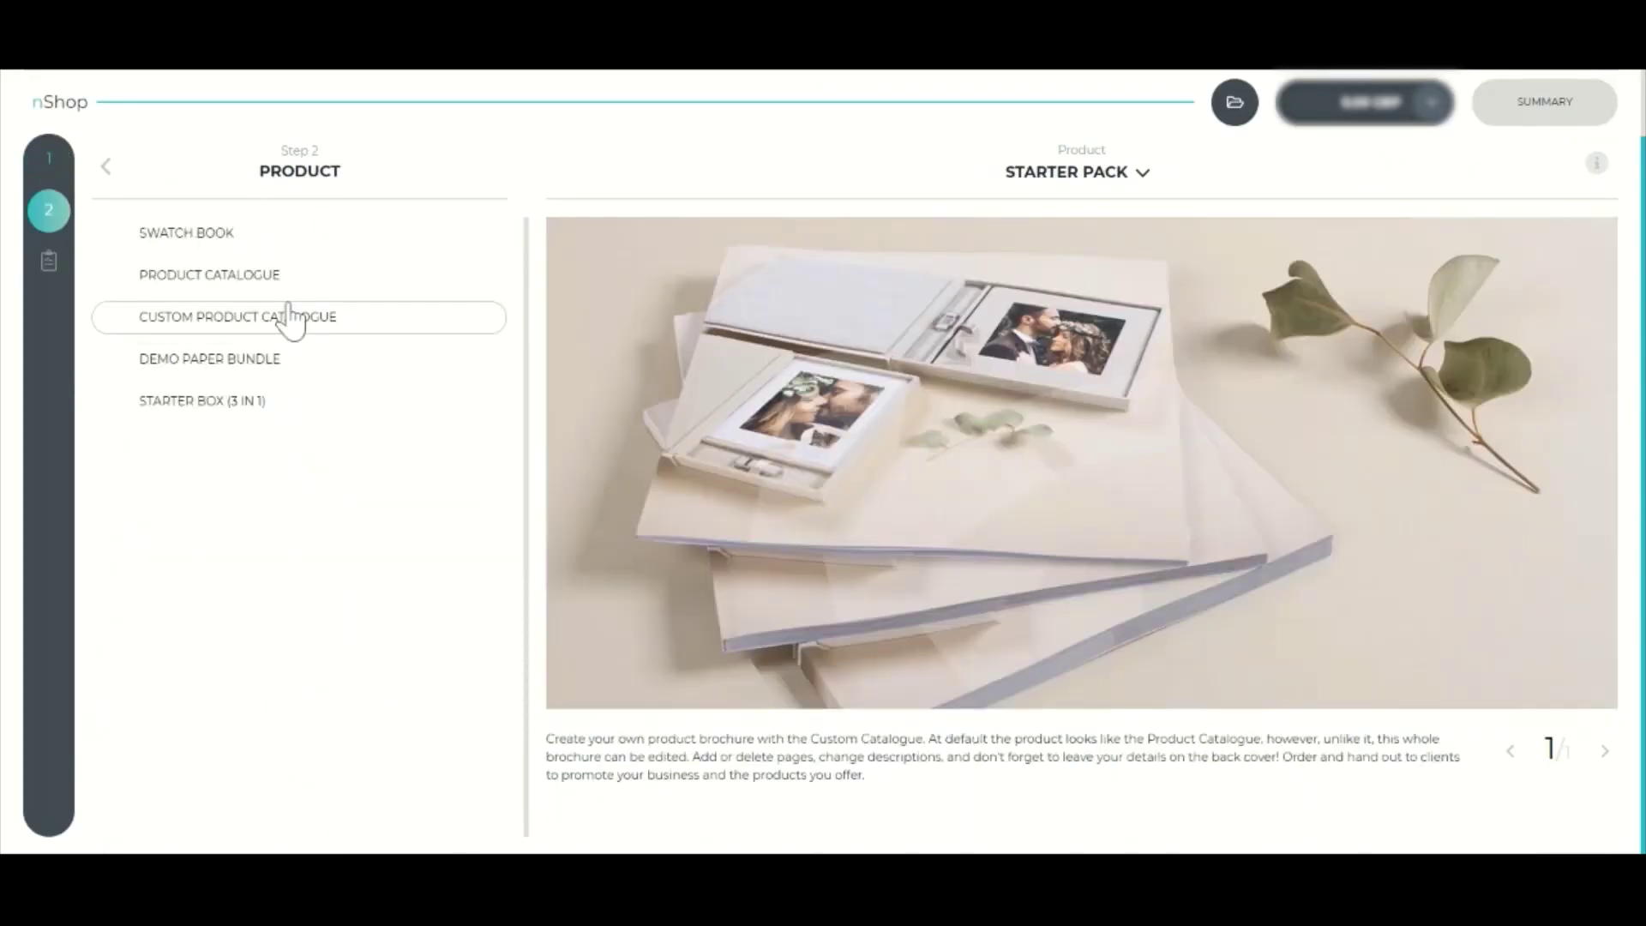
click(294, 316)
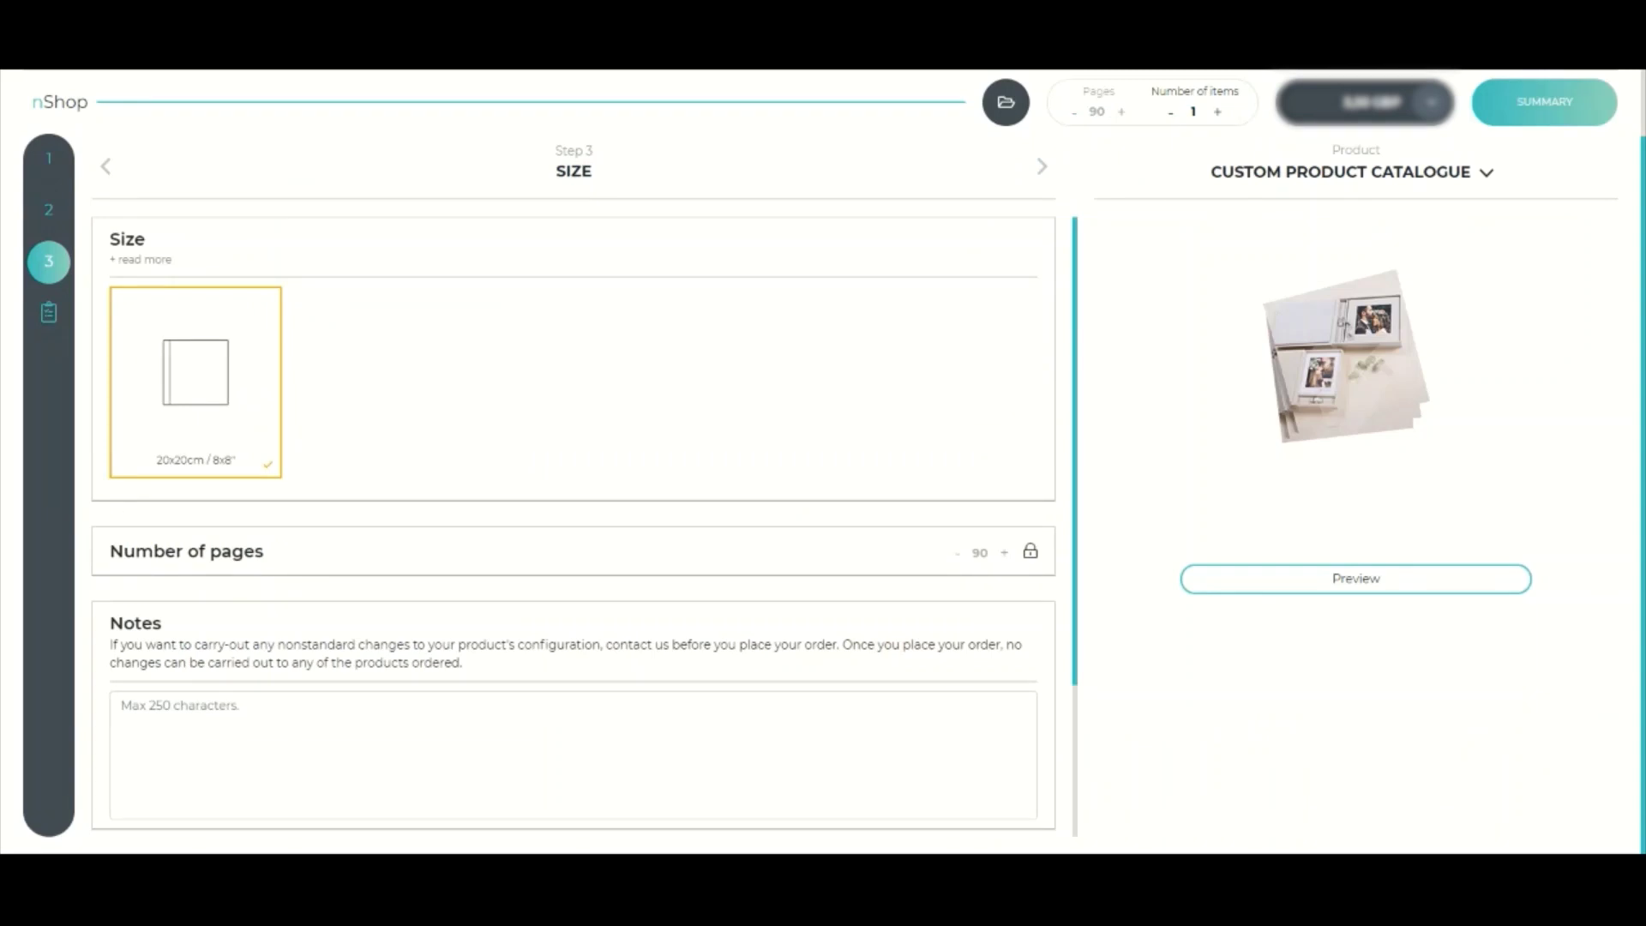
scroll(963, 745, down, 3)
click(963, 751)
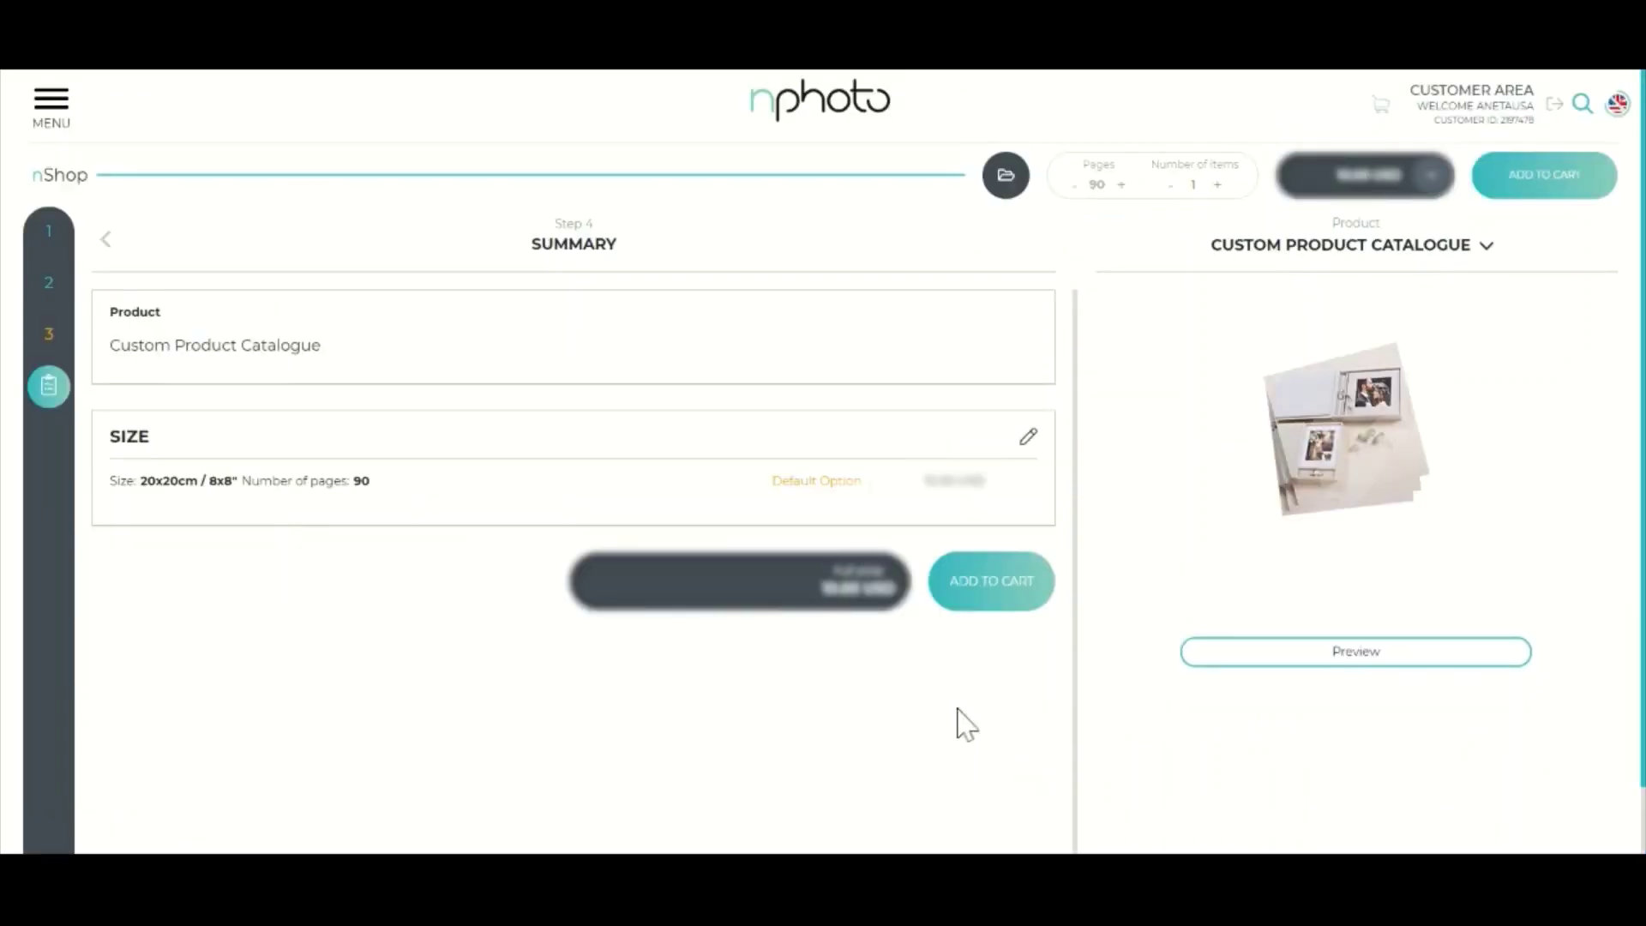
click(992, 605)
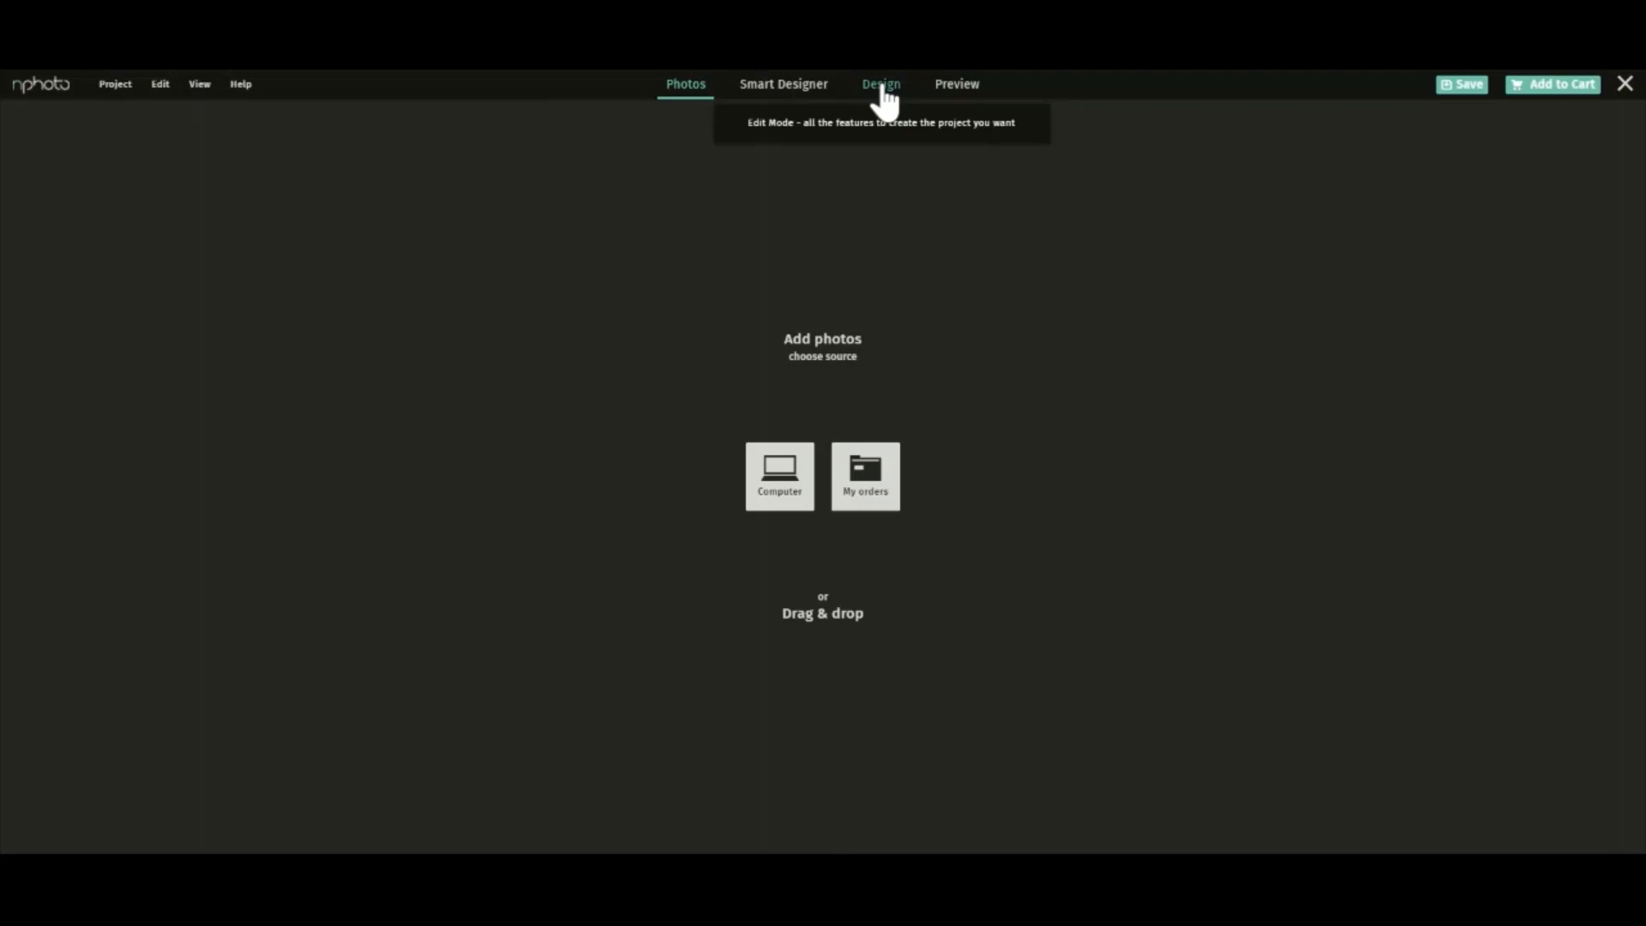
- Switch to Design mode and preview the Page 2-3, White Lady 6-7 and 12-13 spreads
click(880, 83)
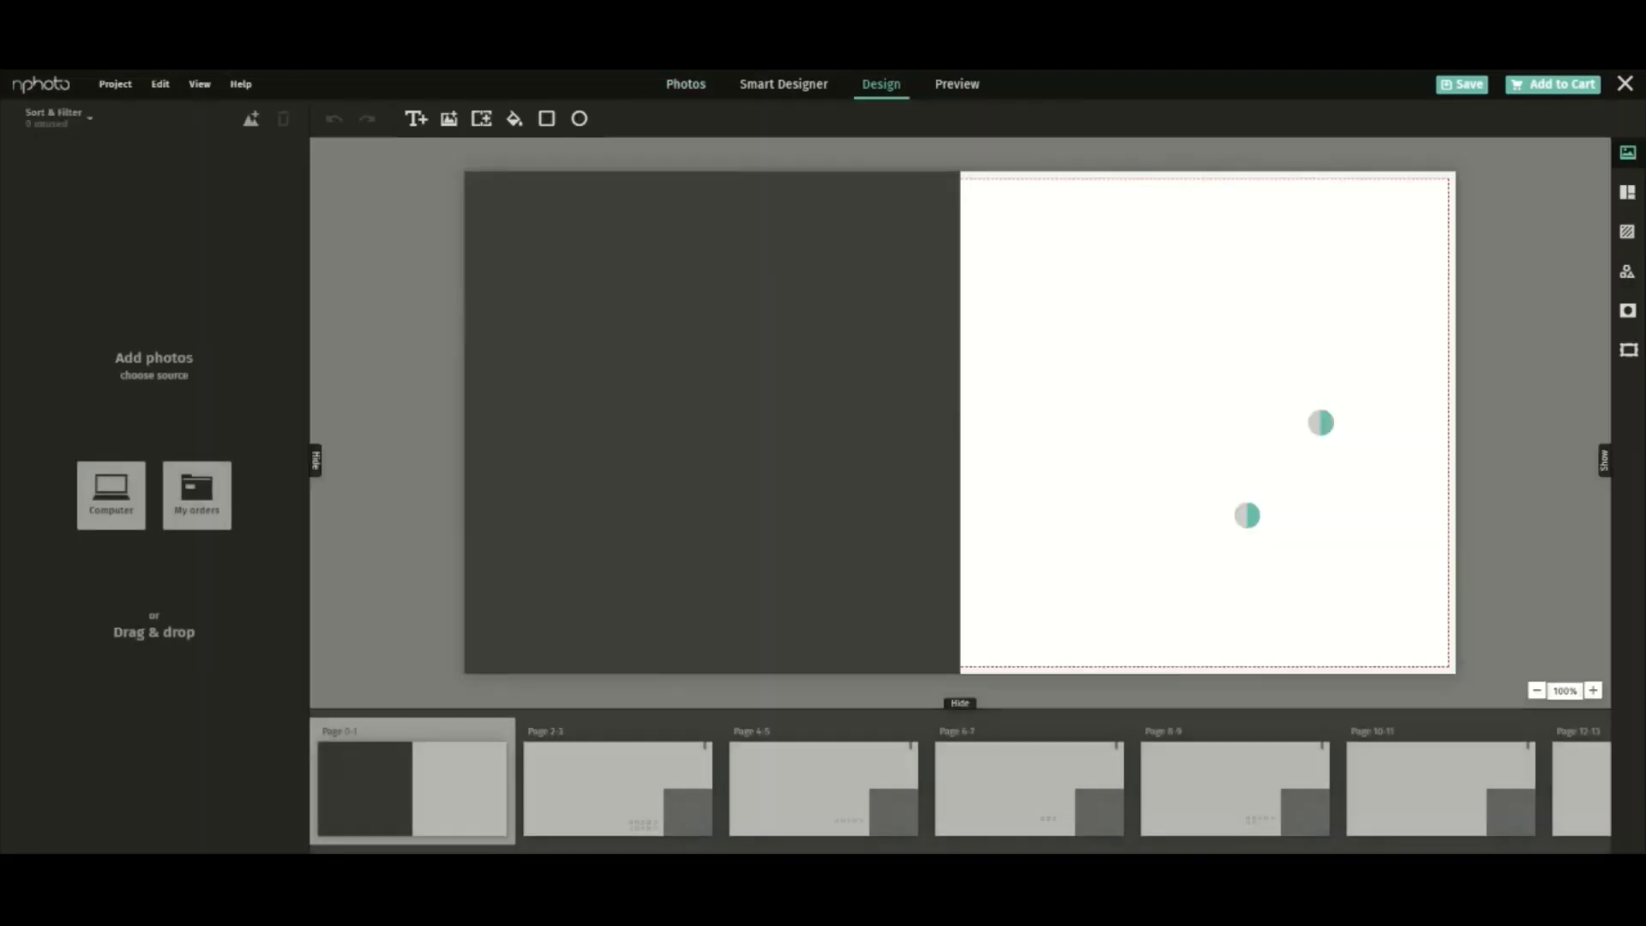
click(635, 791)
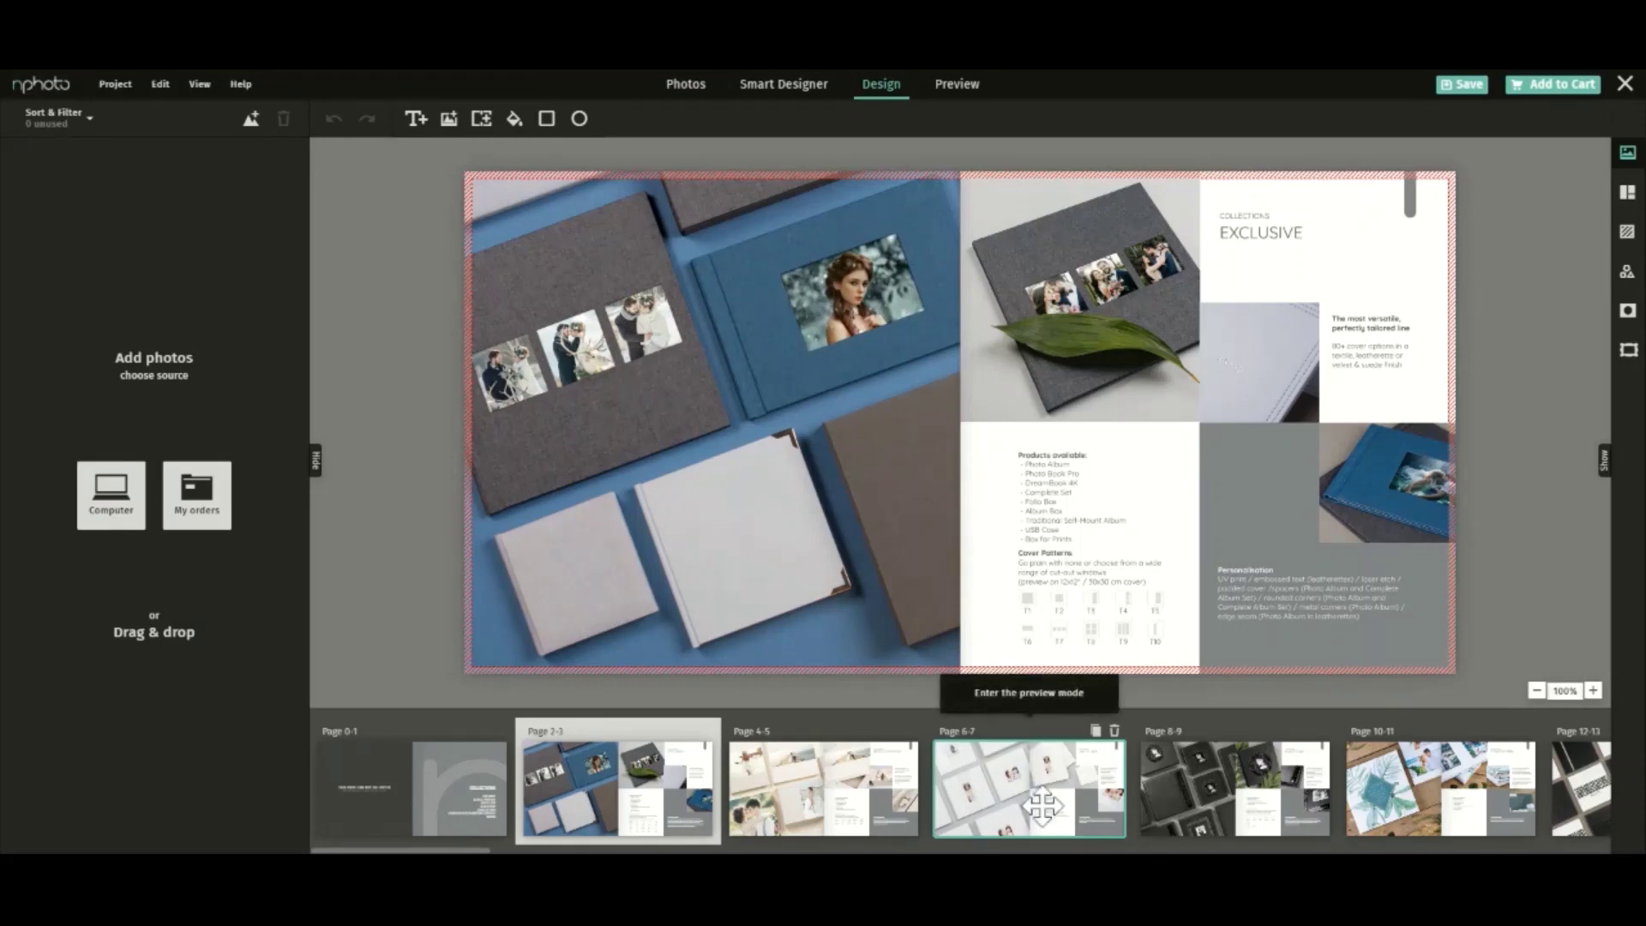
click(1032, 794)
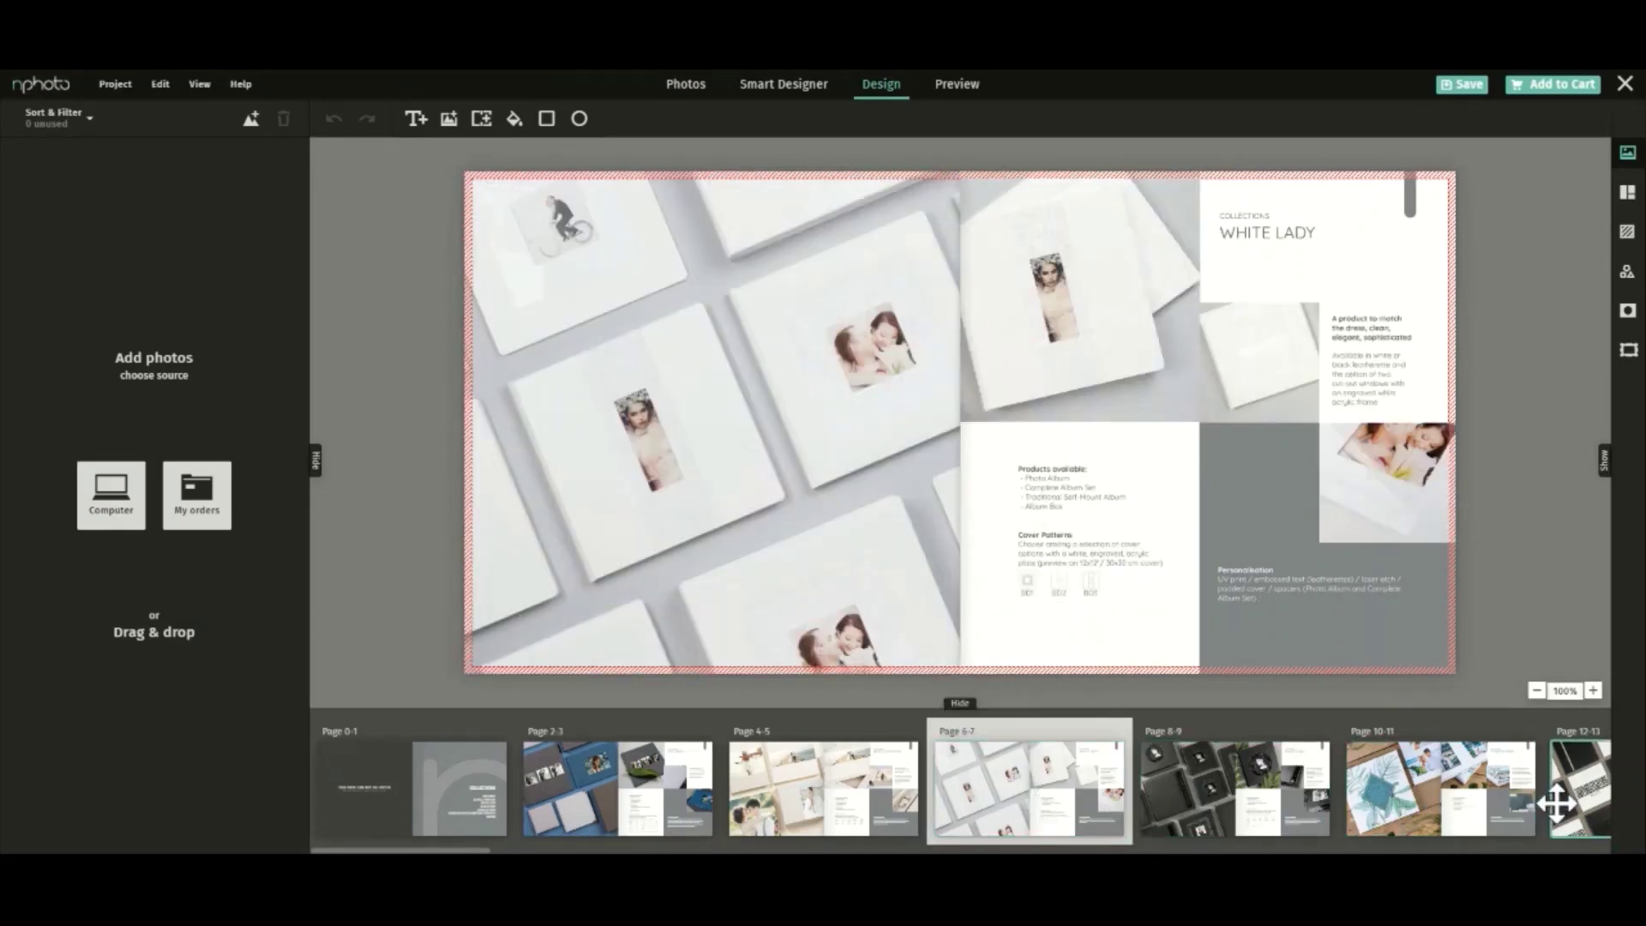
click(1556, 803)
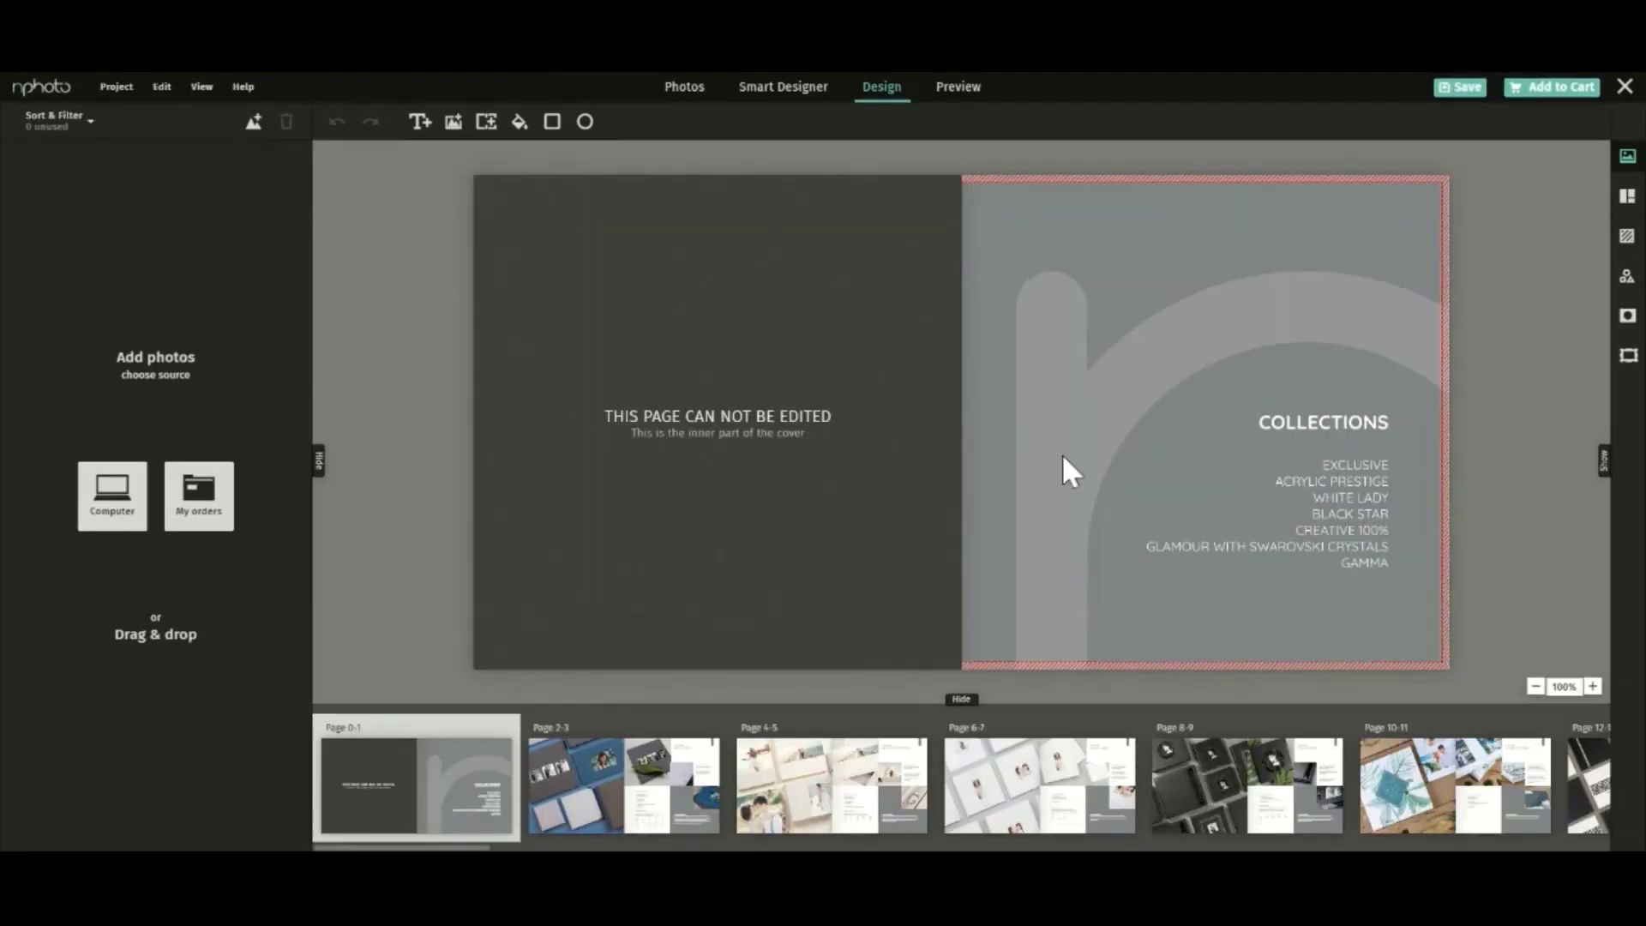
- Step through the spreads to Black Star, then return to the Acrylic Prestige spread
key(Right)
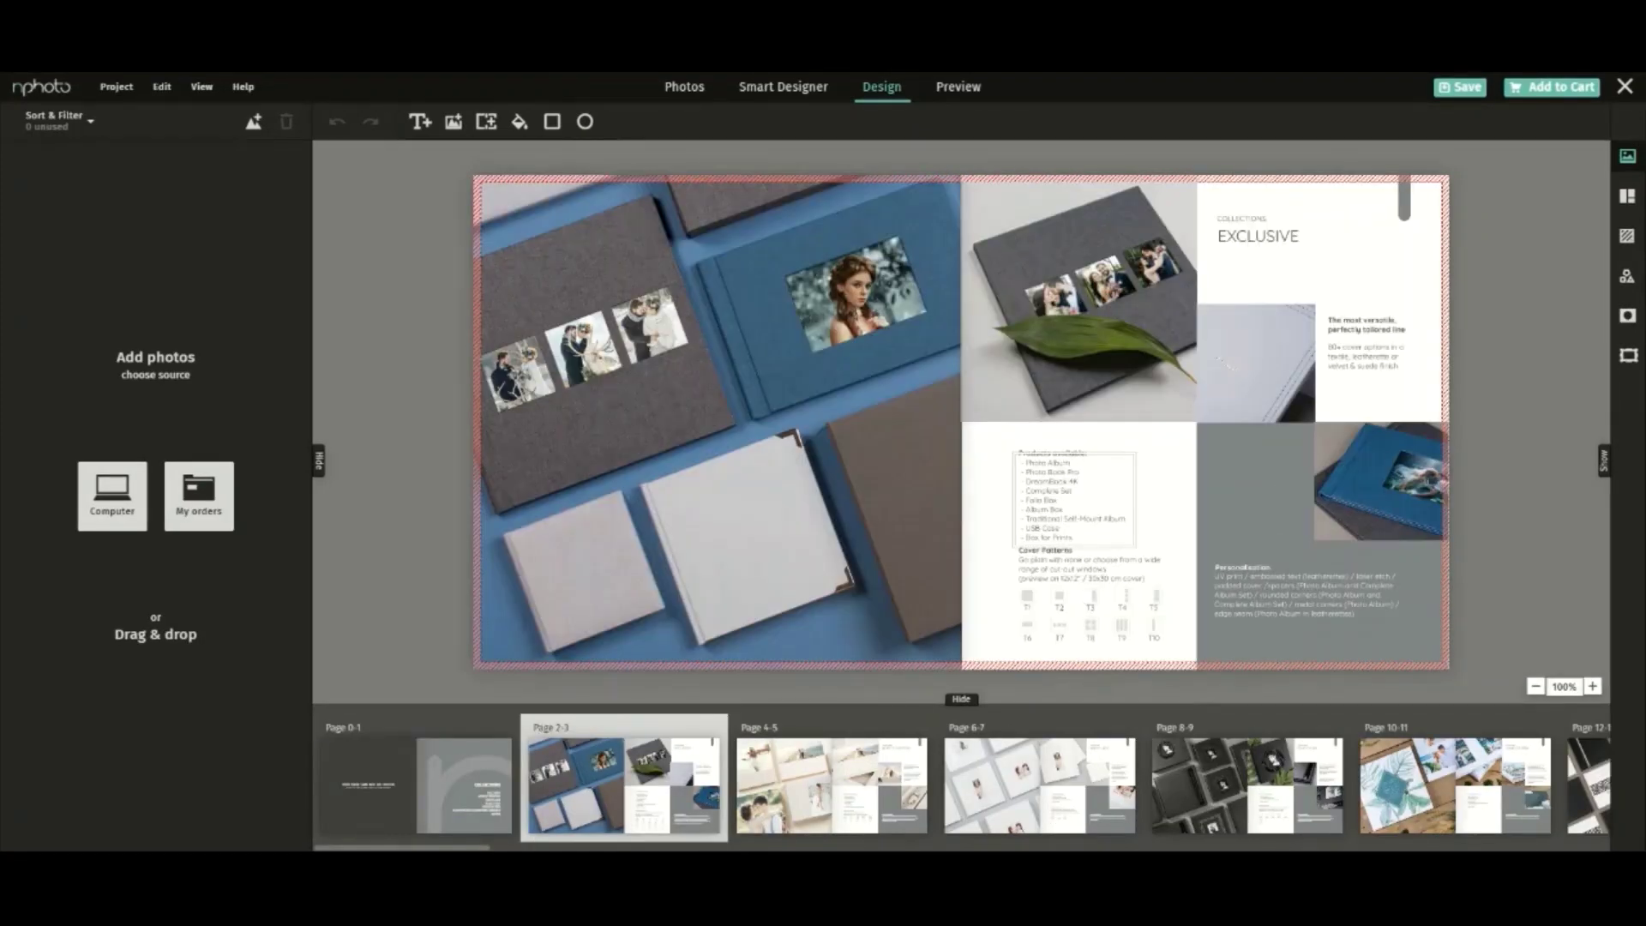
key(Right)
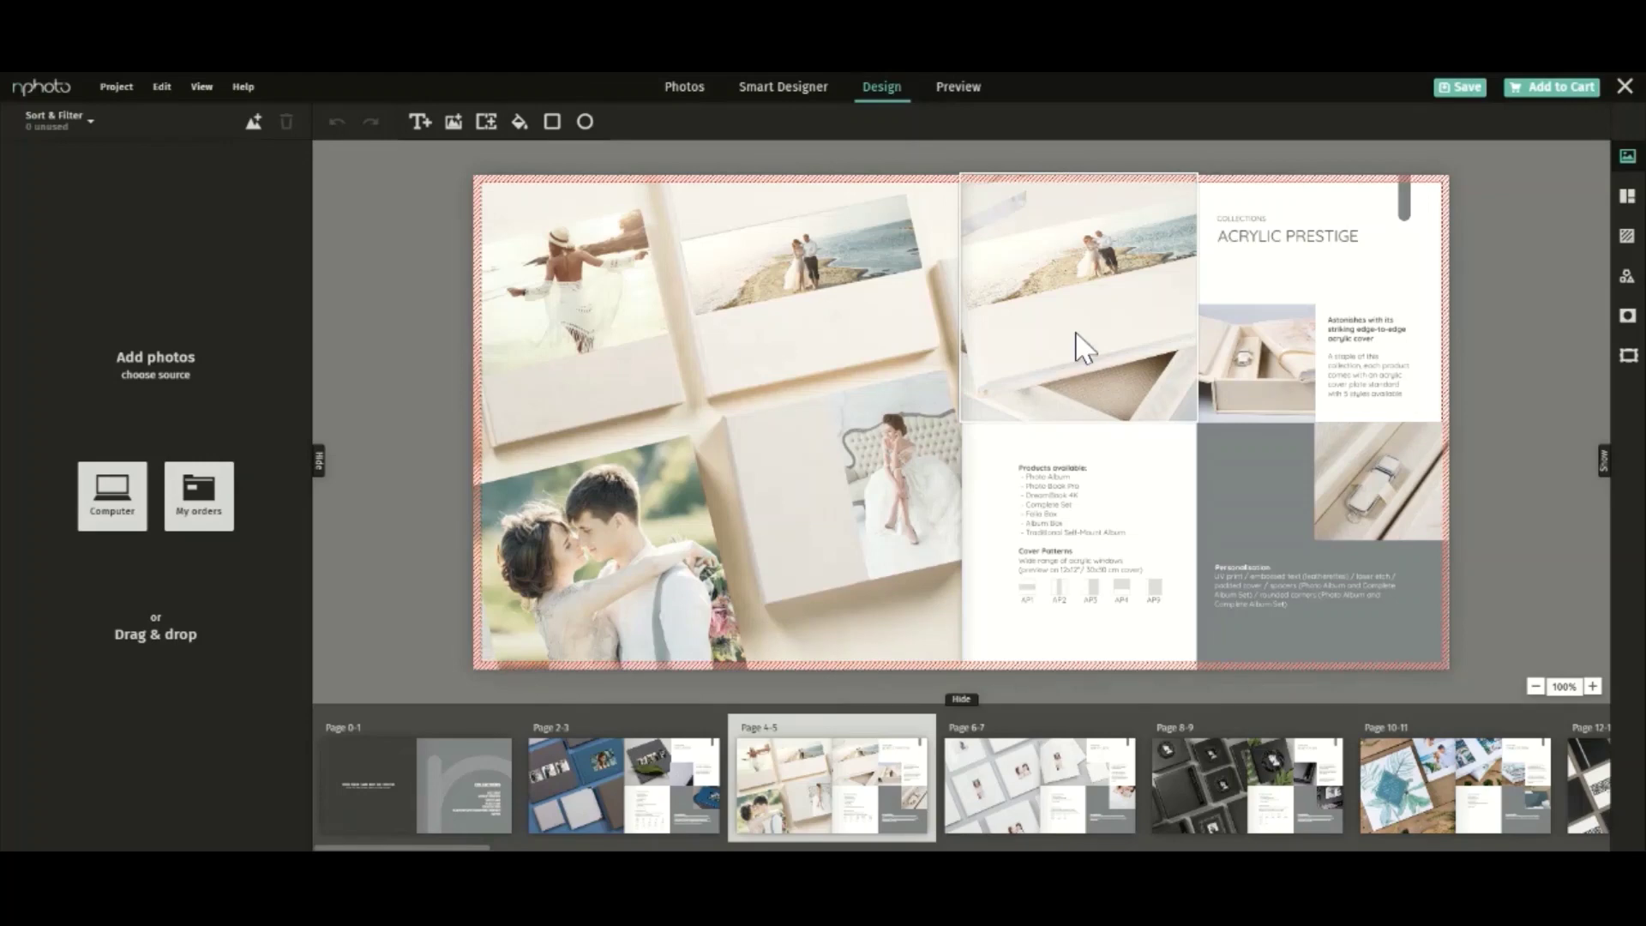
key(Right)
key(Right)
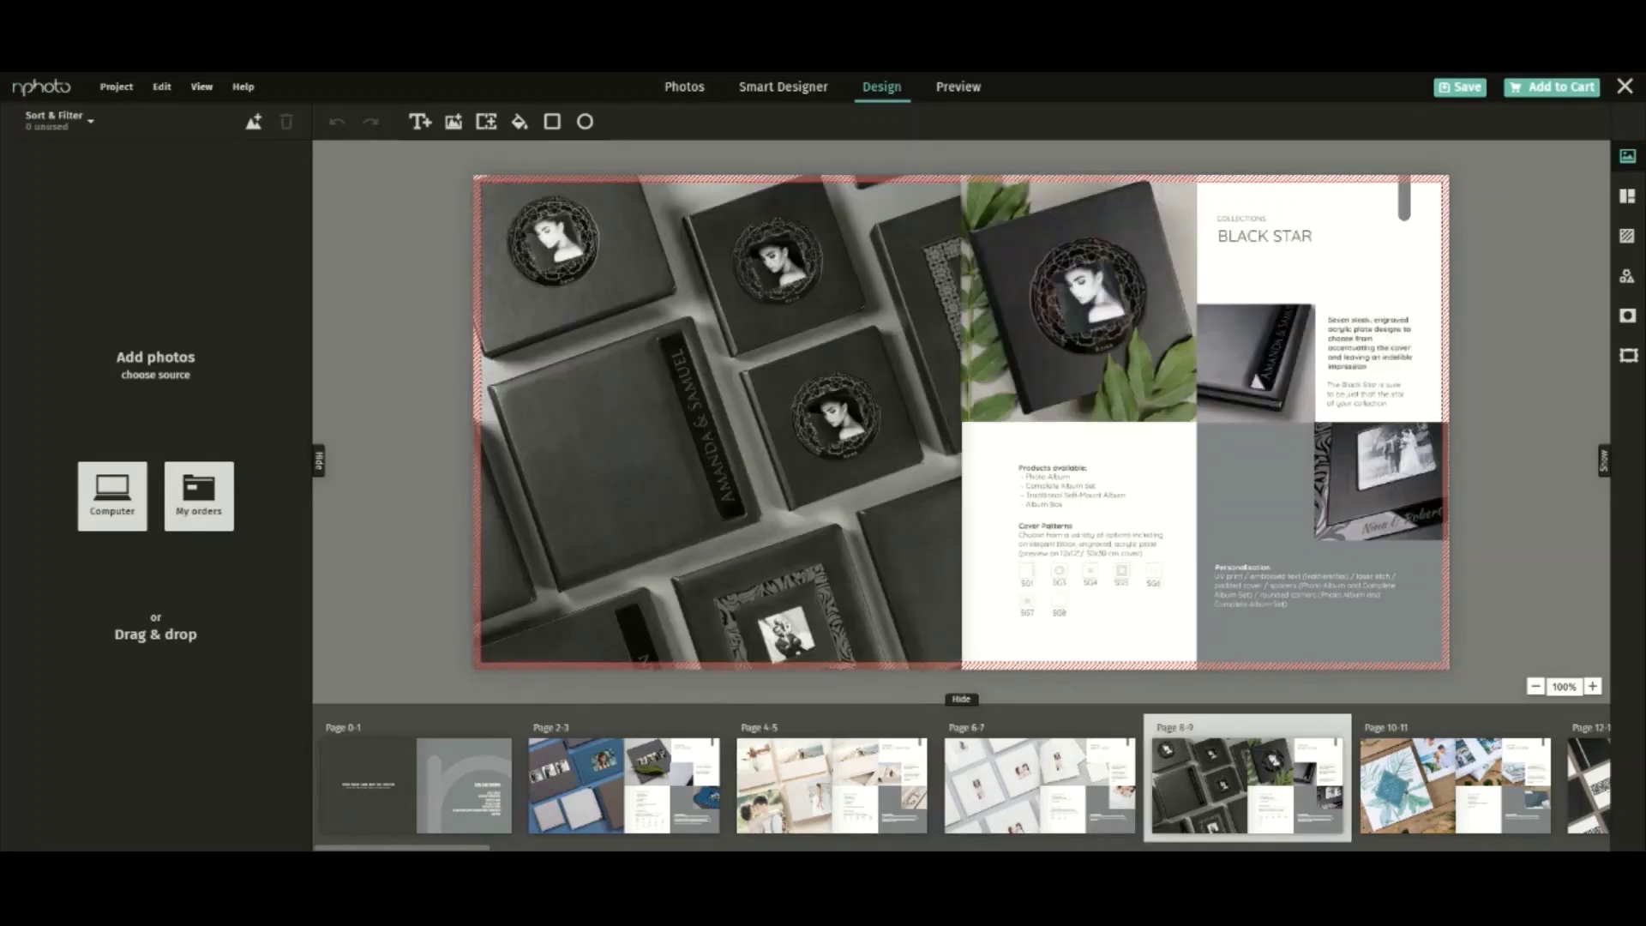
click(891, 775)
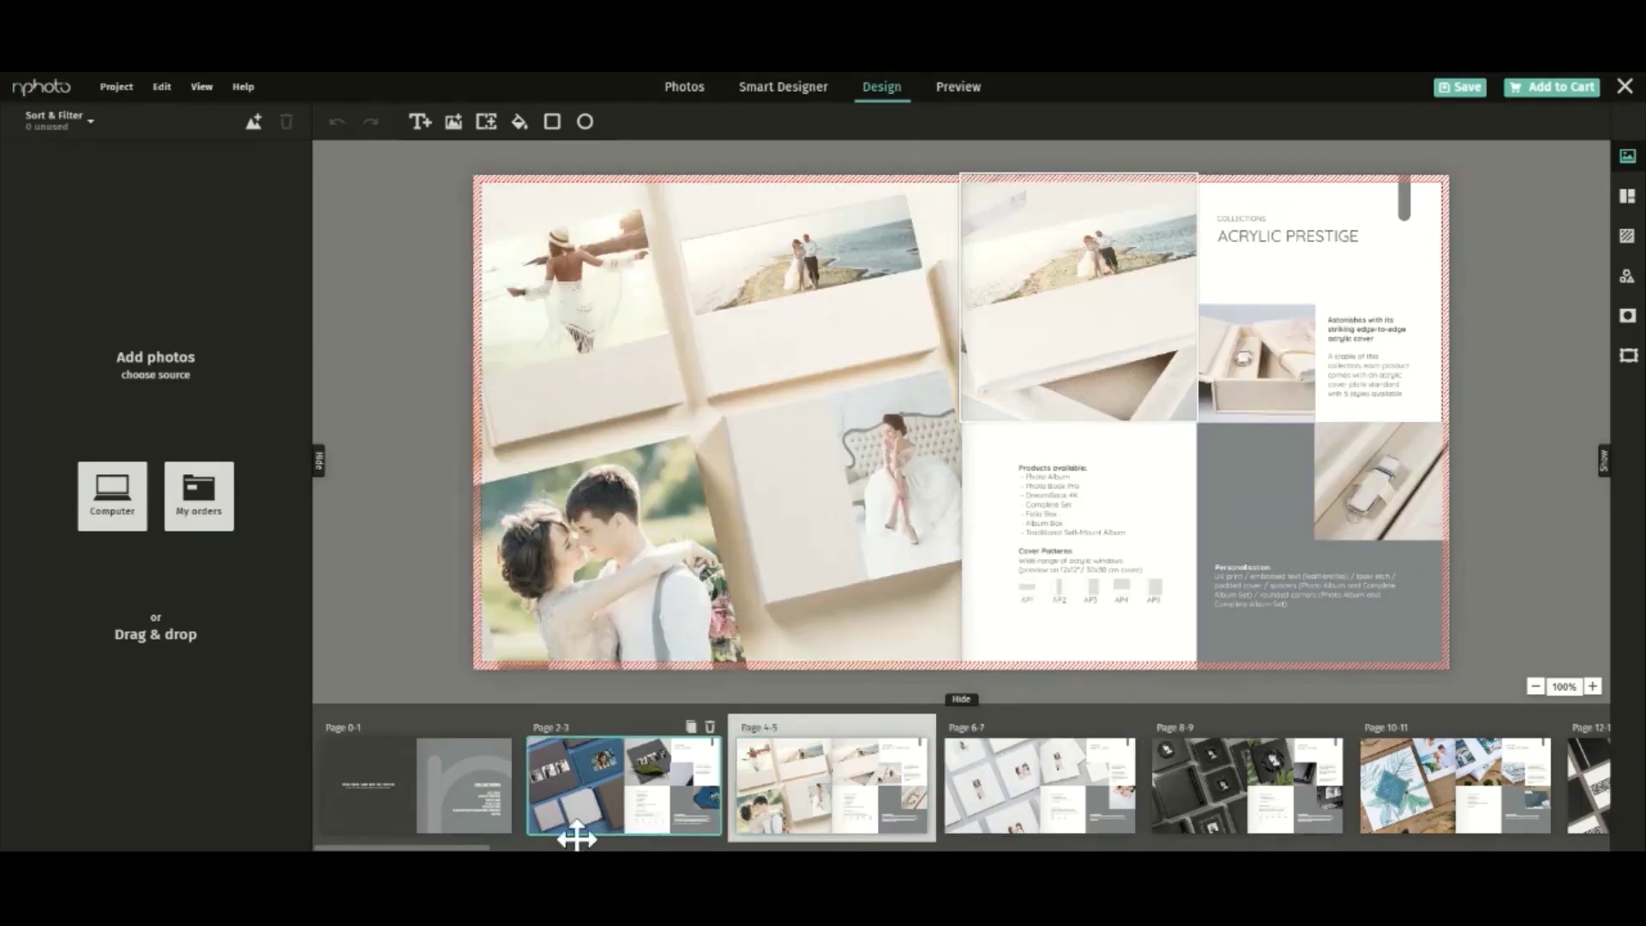
drag(481, 847, 667, 836)
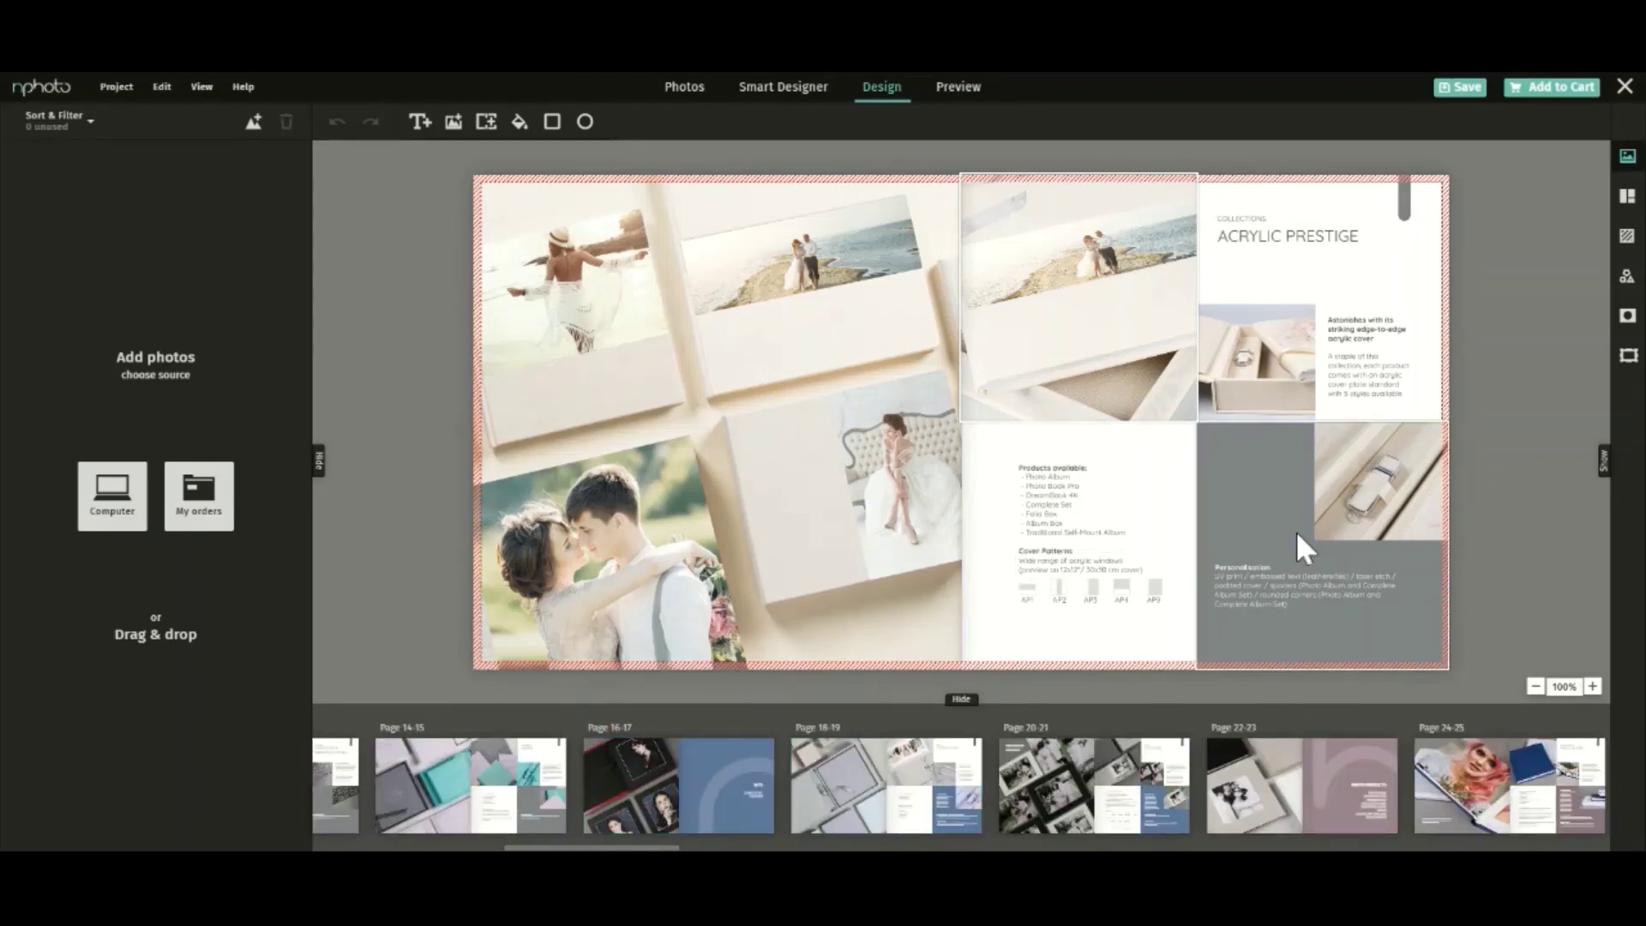
- Open the Page 18-19 Complete Set spread and scroll around to inspect it
click(835, 784)
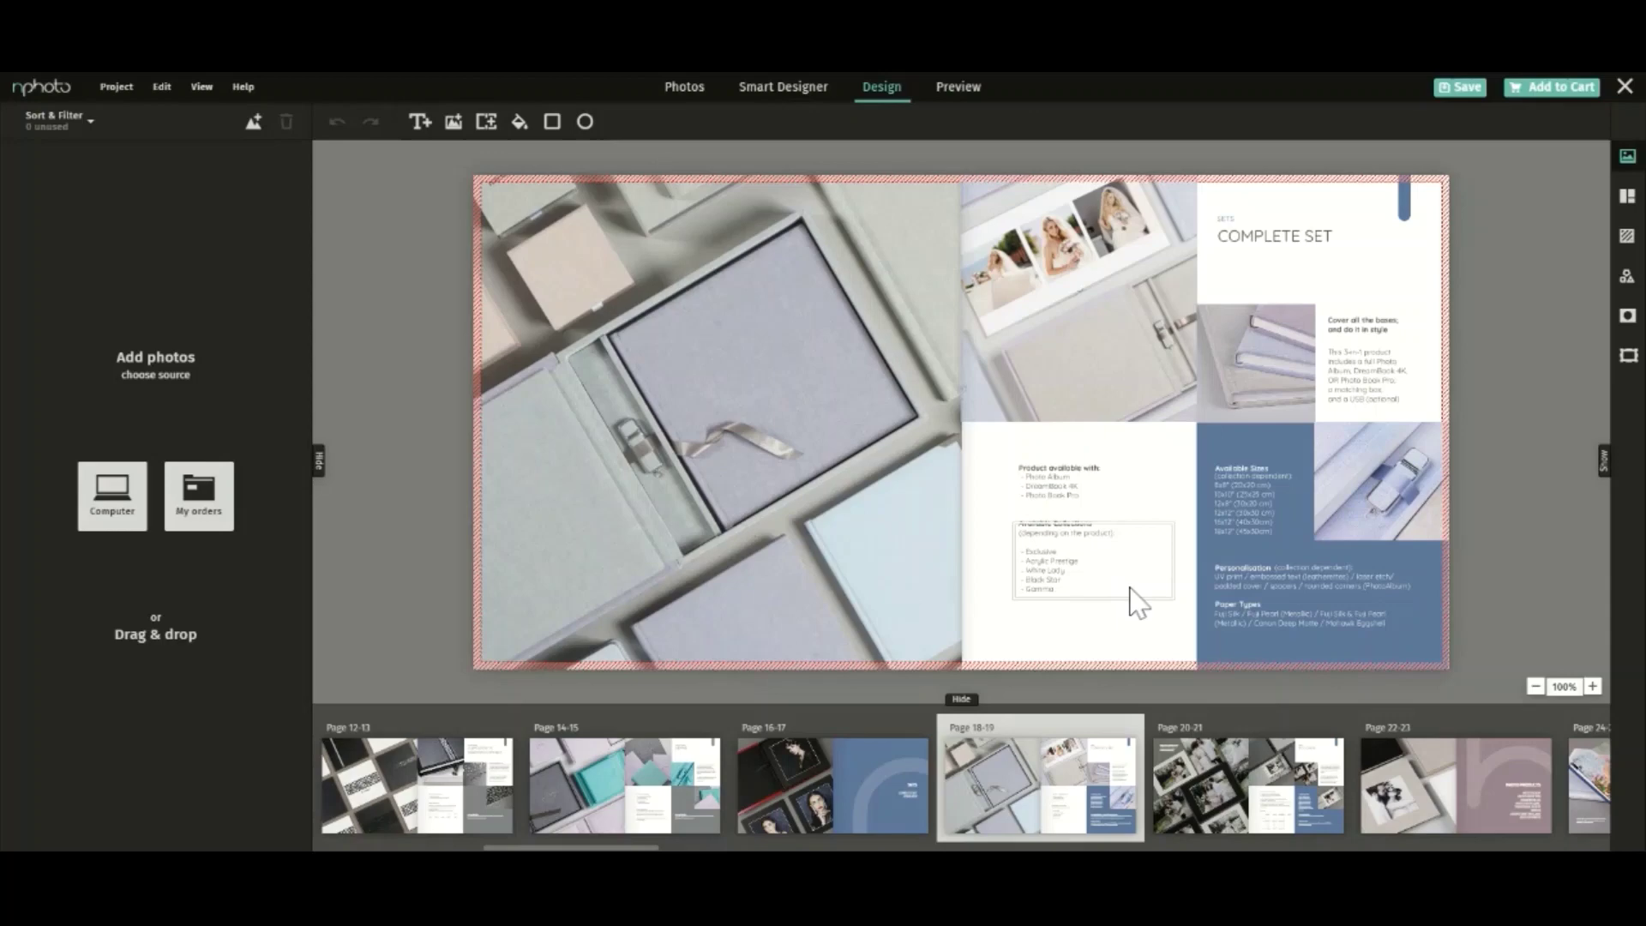
scroll(1139, 600, up, 4)
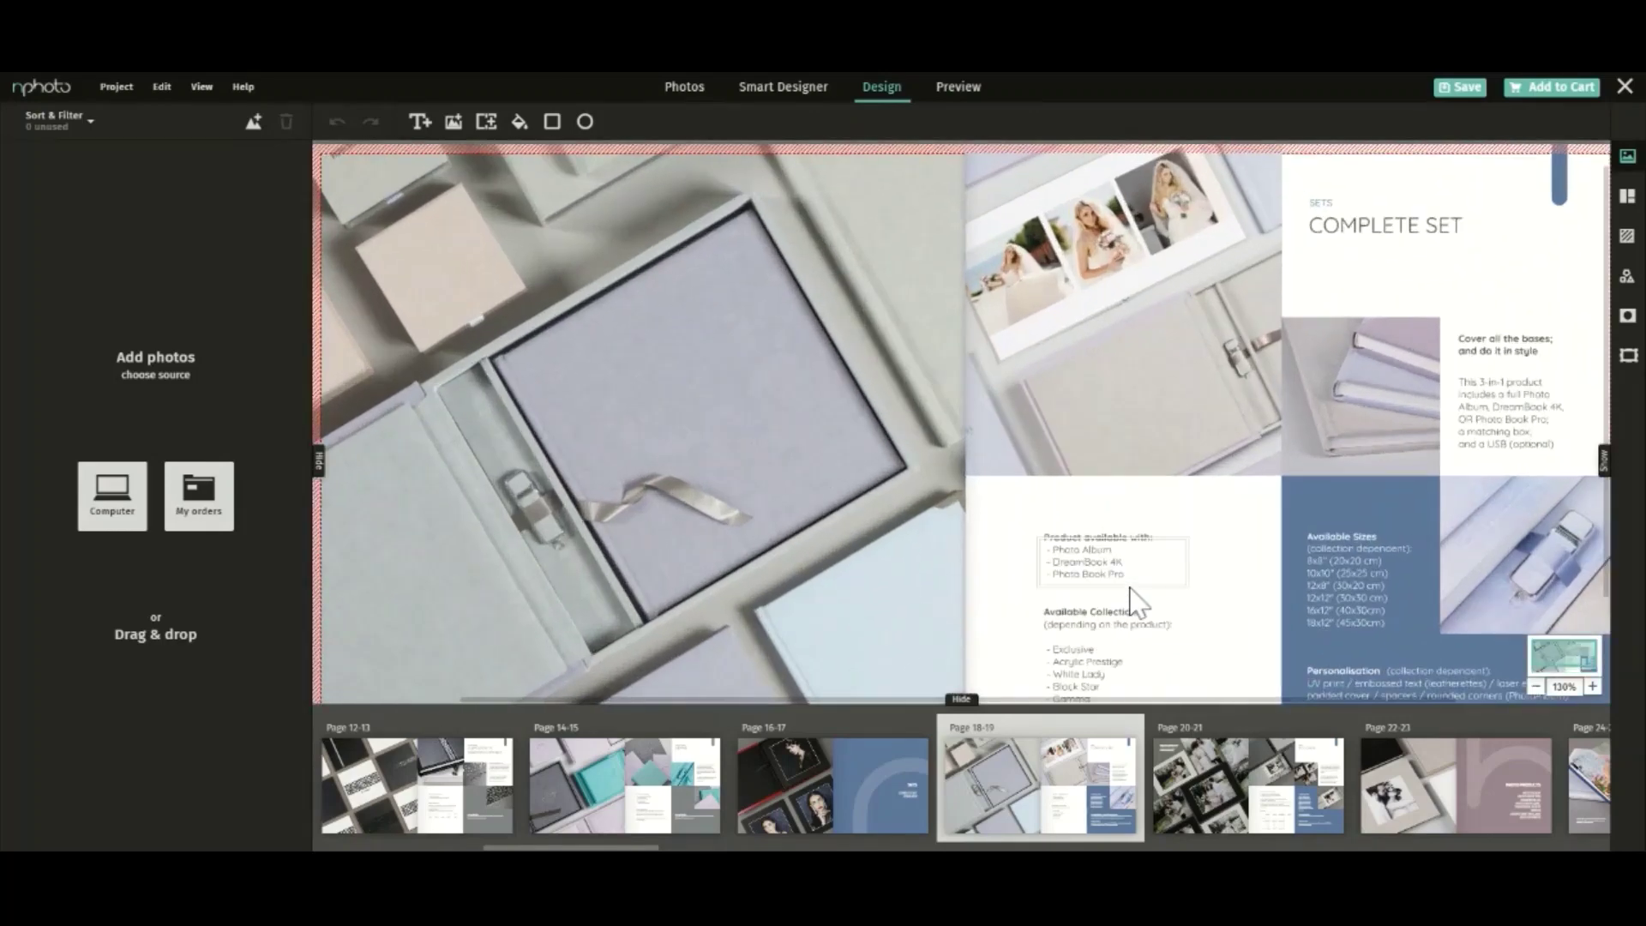
scroll(1132, 601, up, 1)
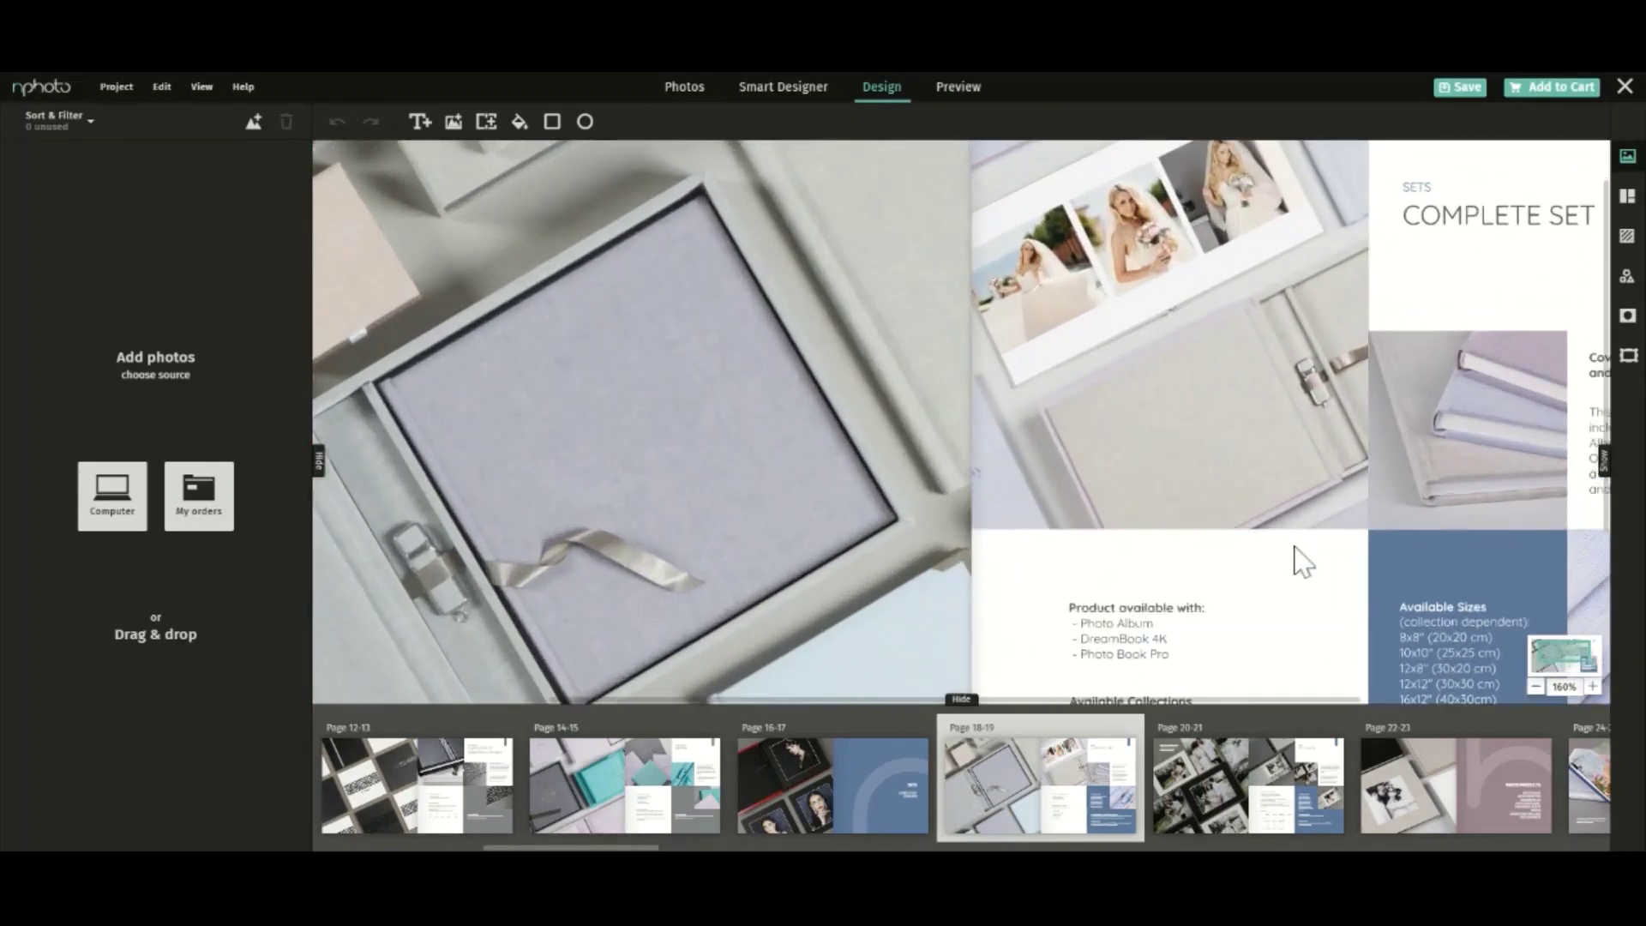
scroll(1301, 600, up, 1)
scroll(1305, 613, down, 3)
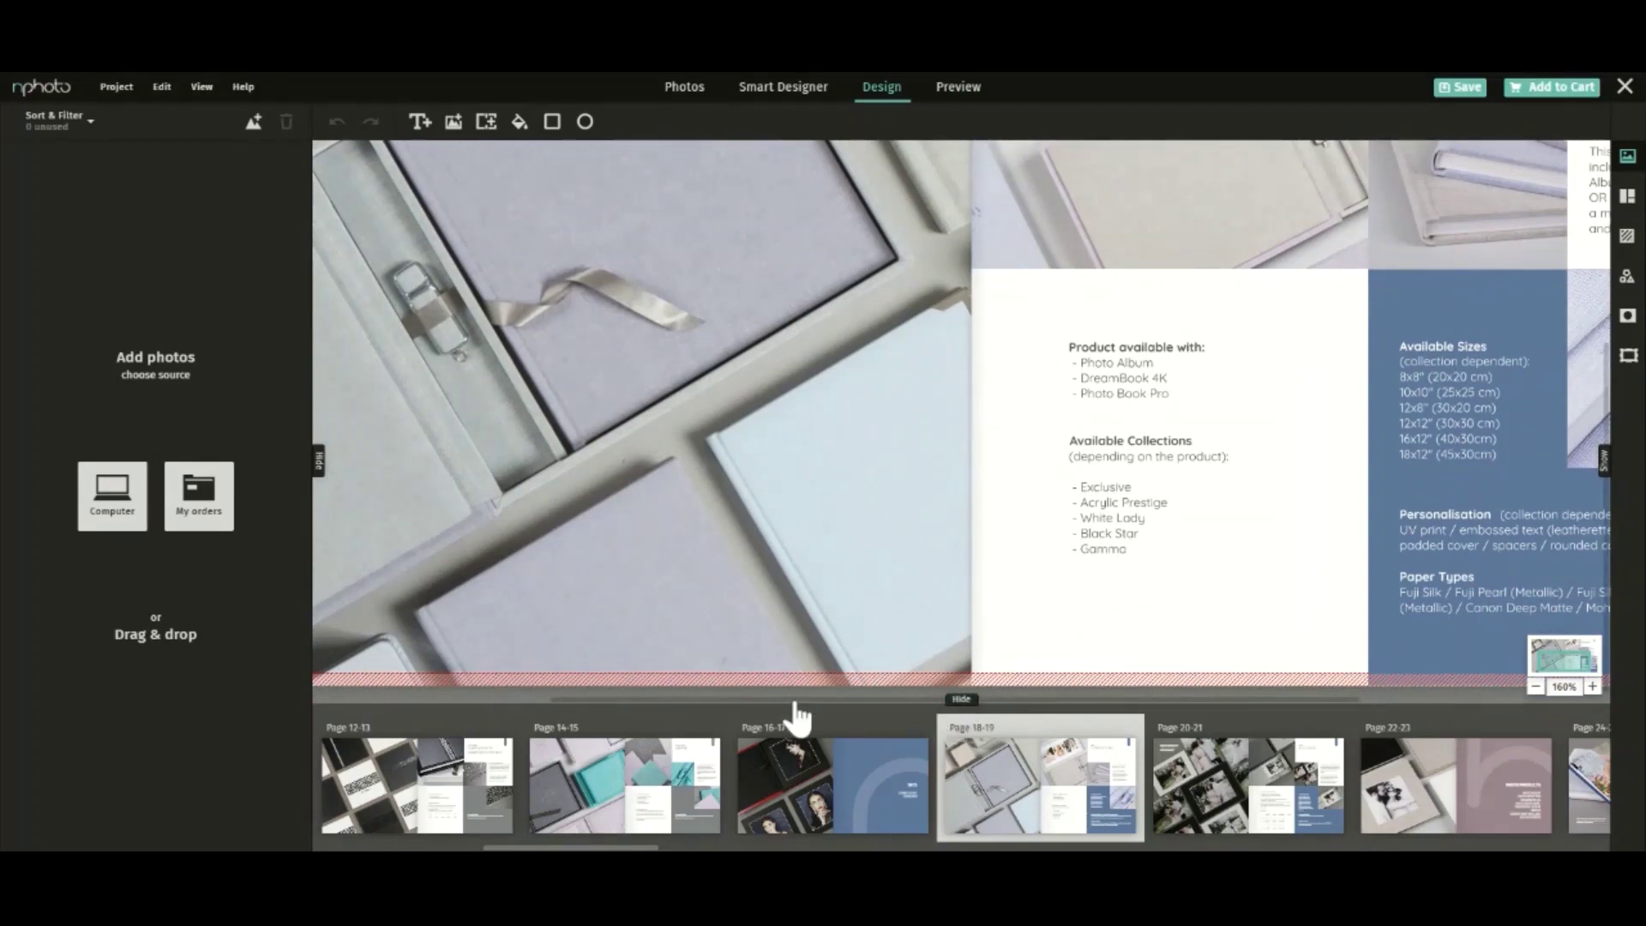
drag(794, 701, 1002, 701)
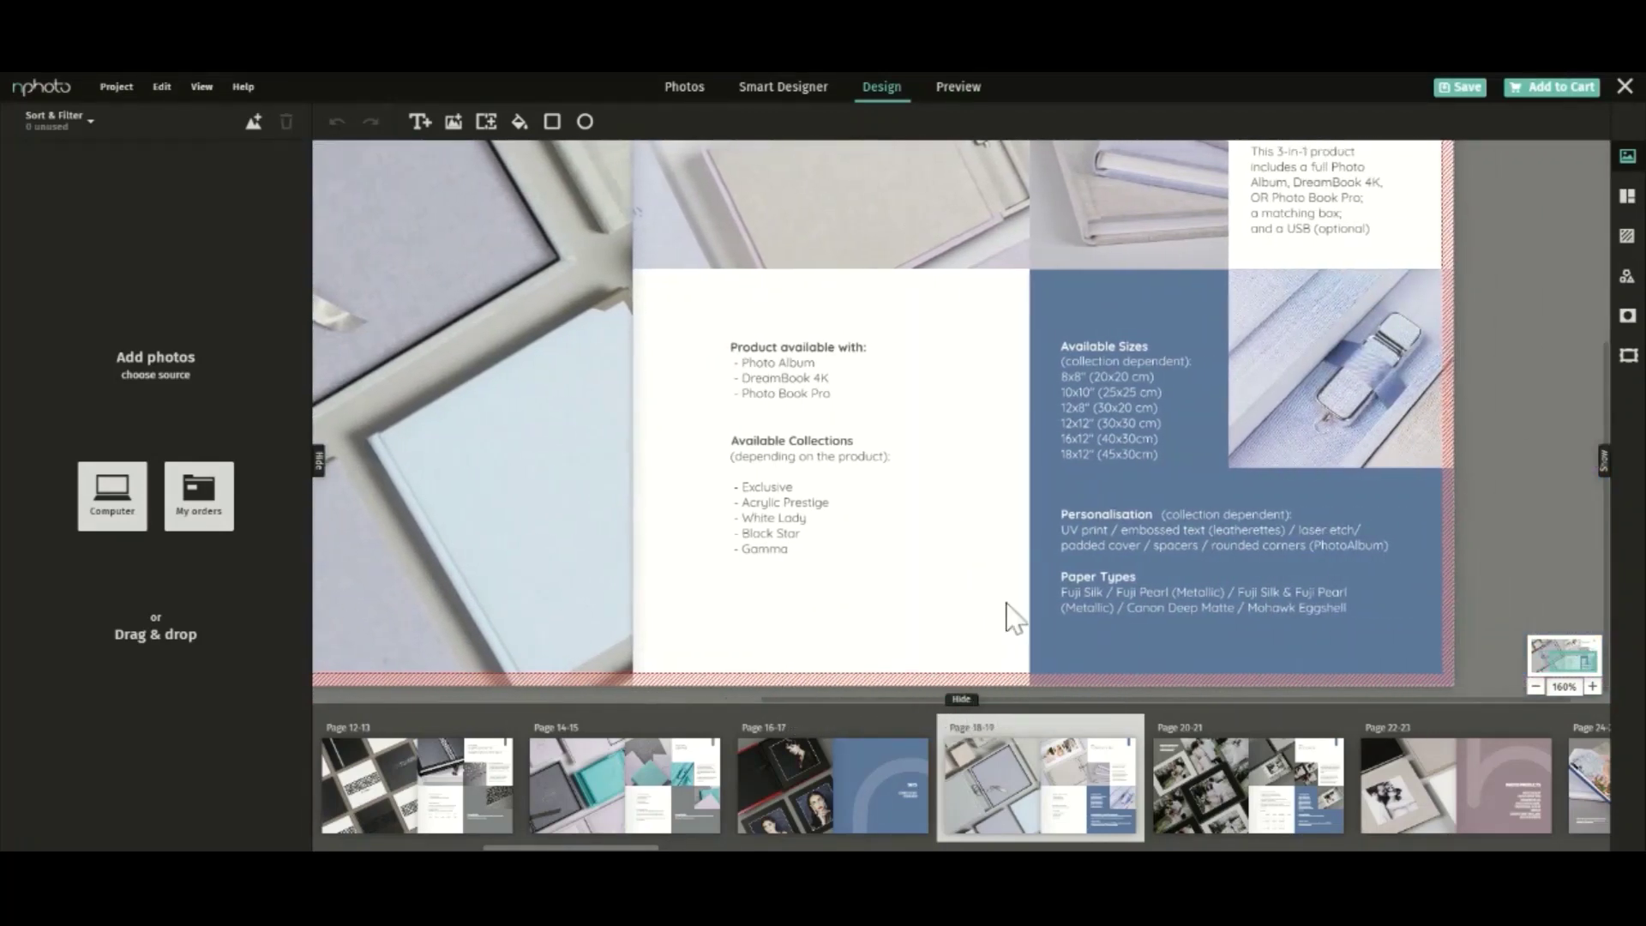
scroll(1007, 592, down, 1)
scroll(1008, 584, down, 5)
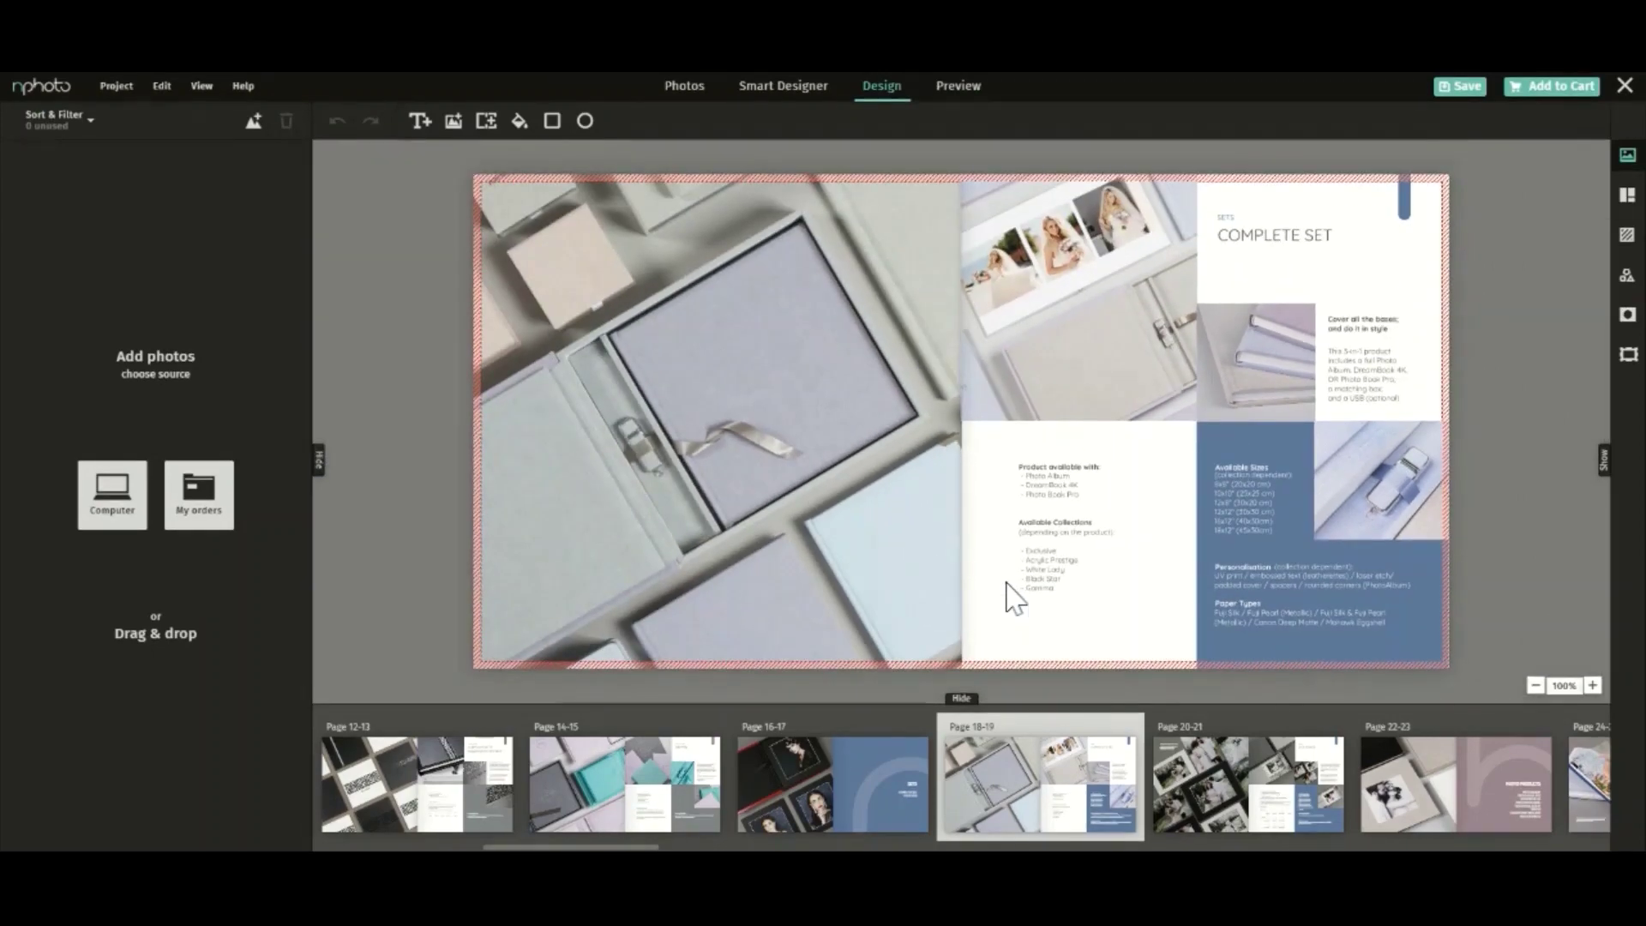
scroll(1009, 591, down, 2)
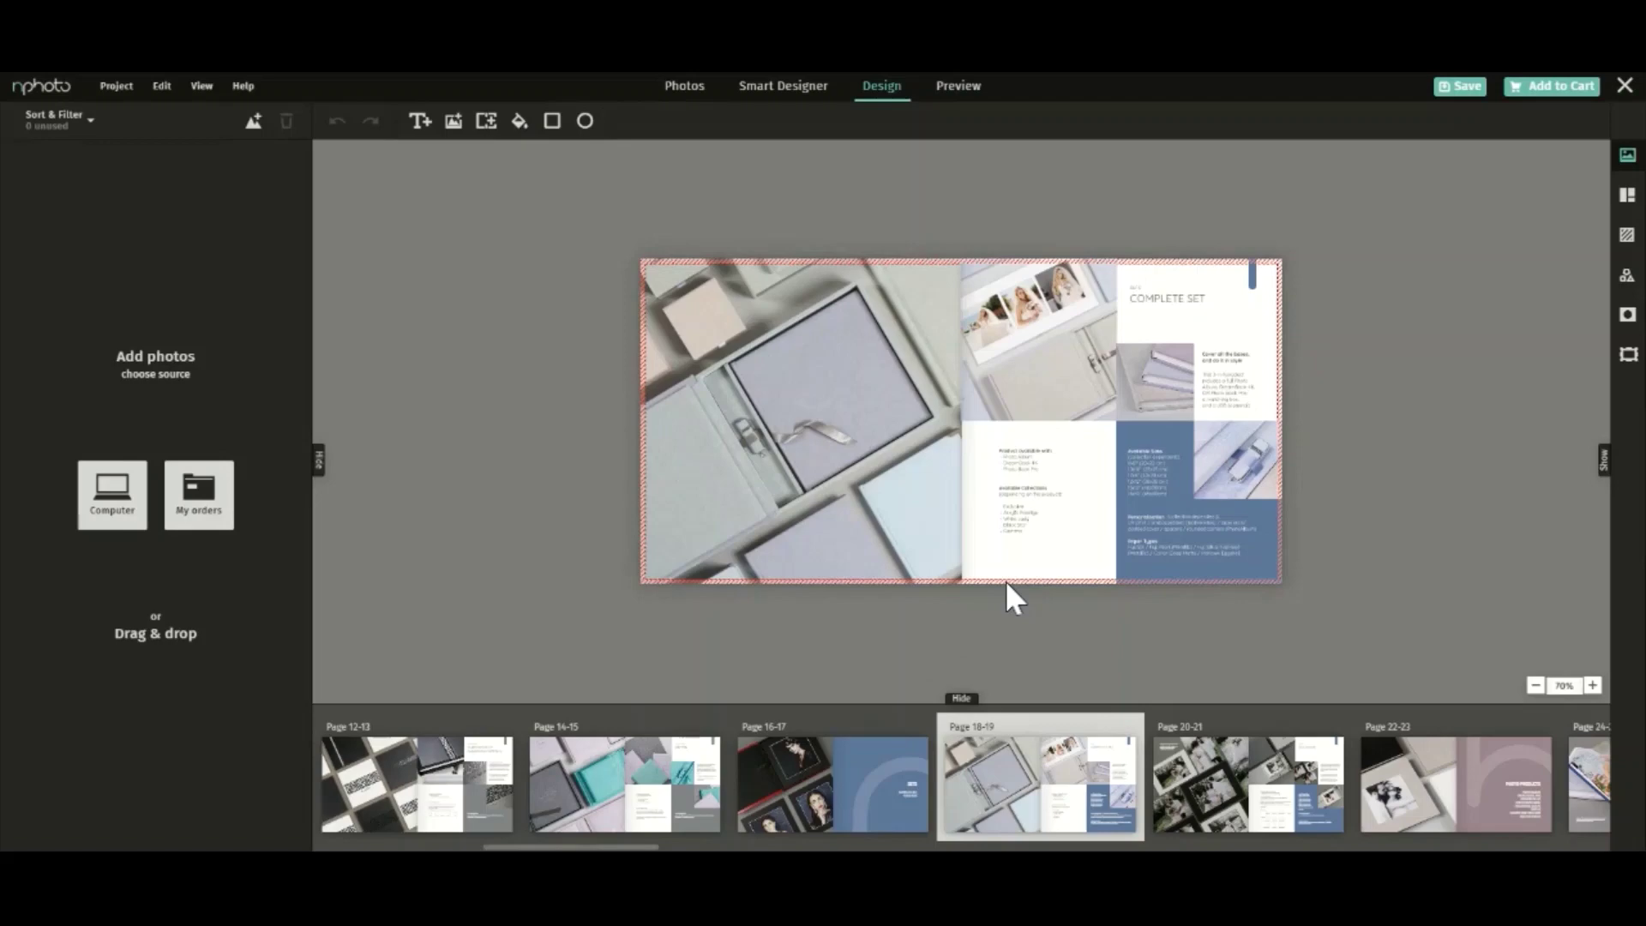
scroll(1012, 594, up, 2)
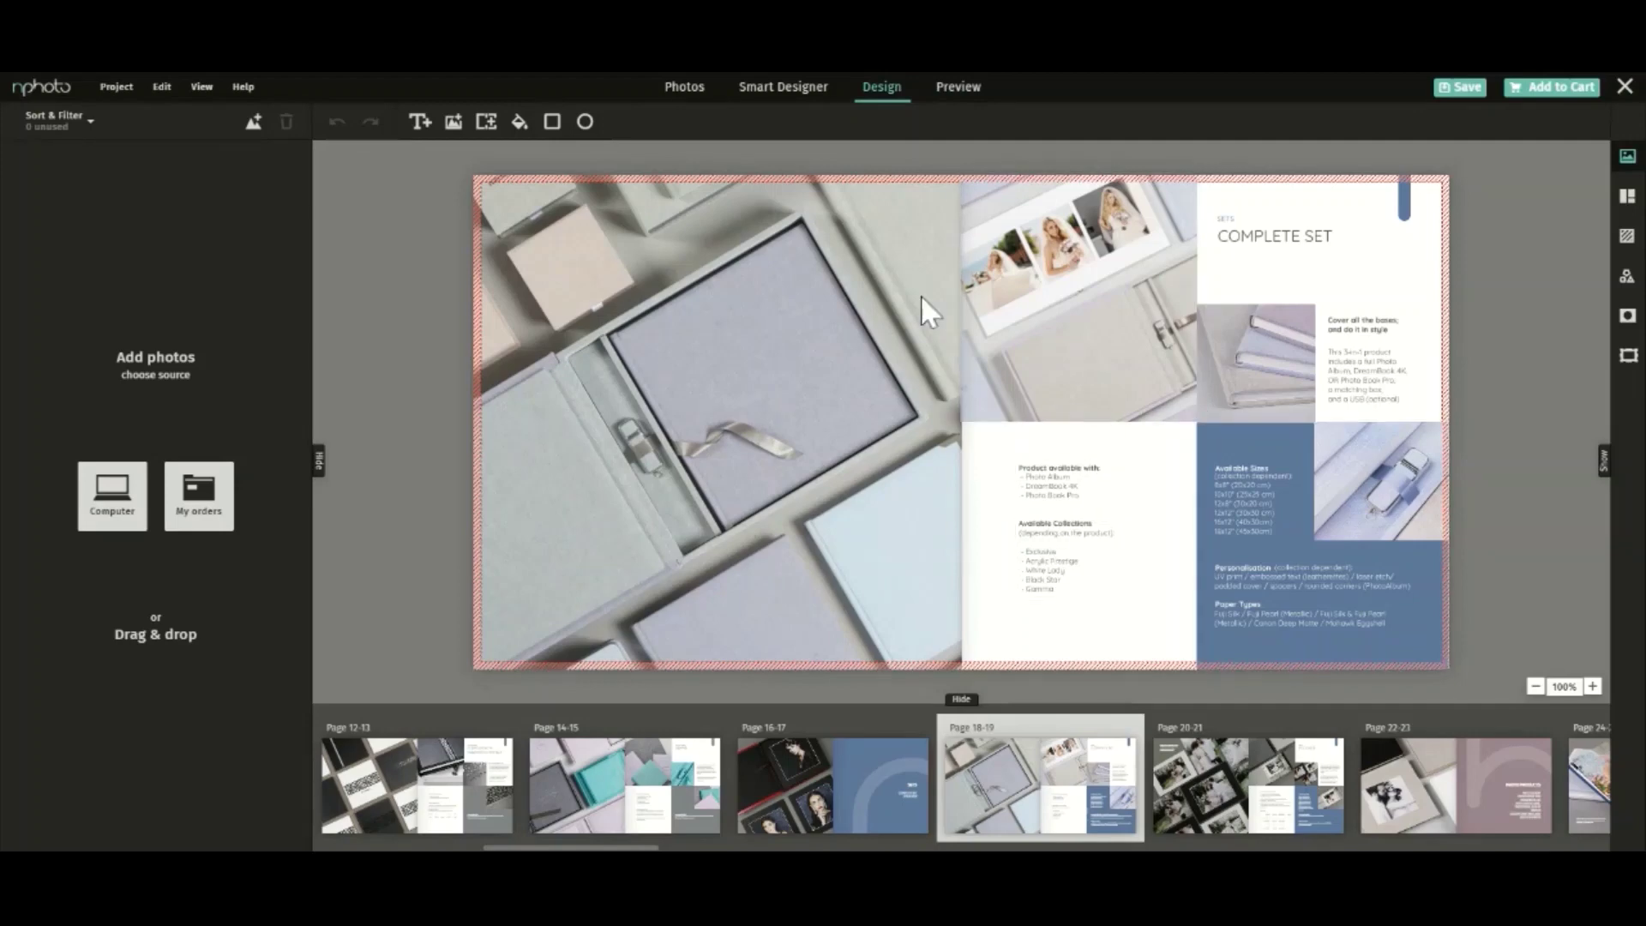
scroll(1046, 403, up, 1)
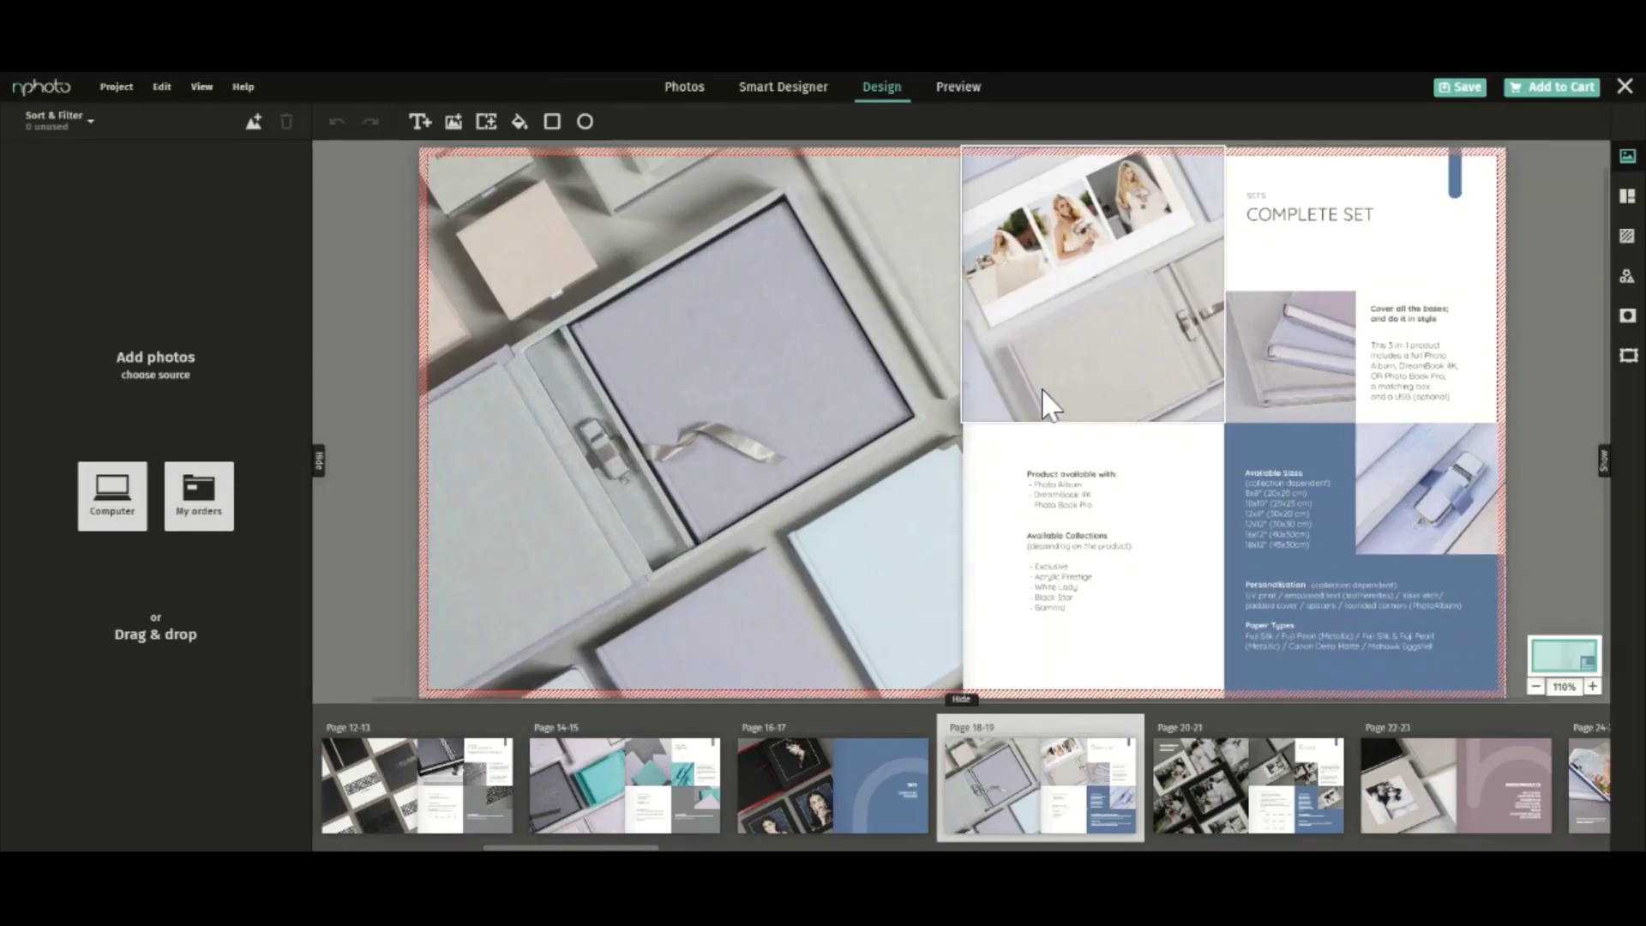
- Remove the photo from the top frame on page 19, leaving an empty placeholder
click(1088, 333)
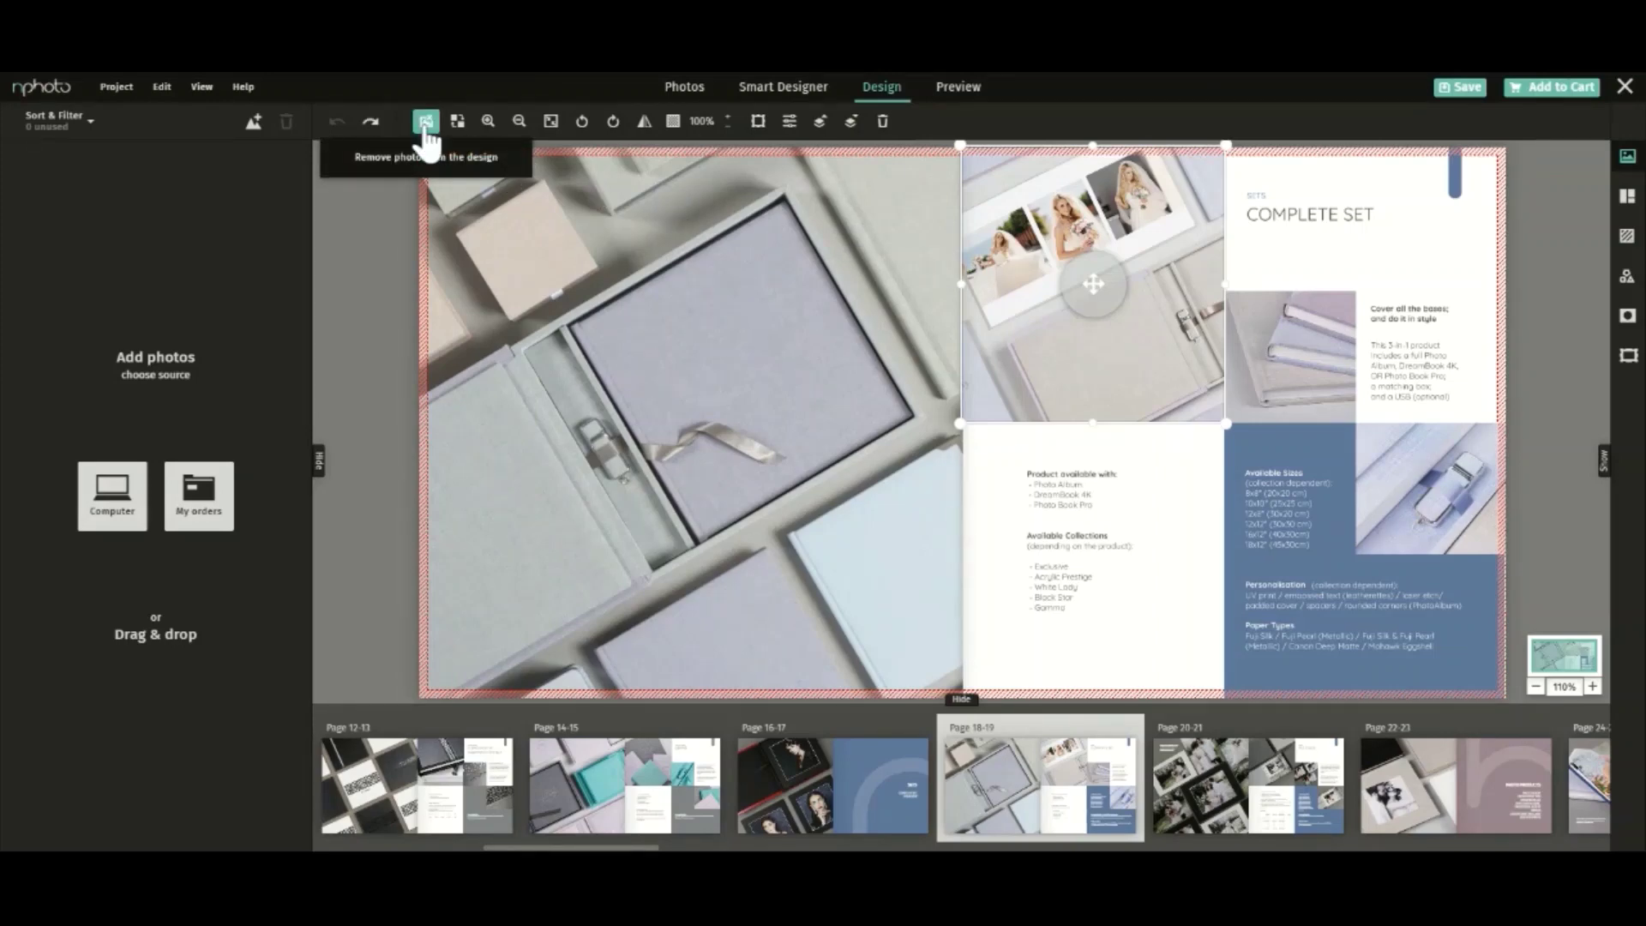
click(425, 122)
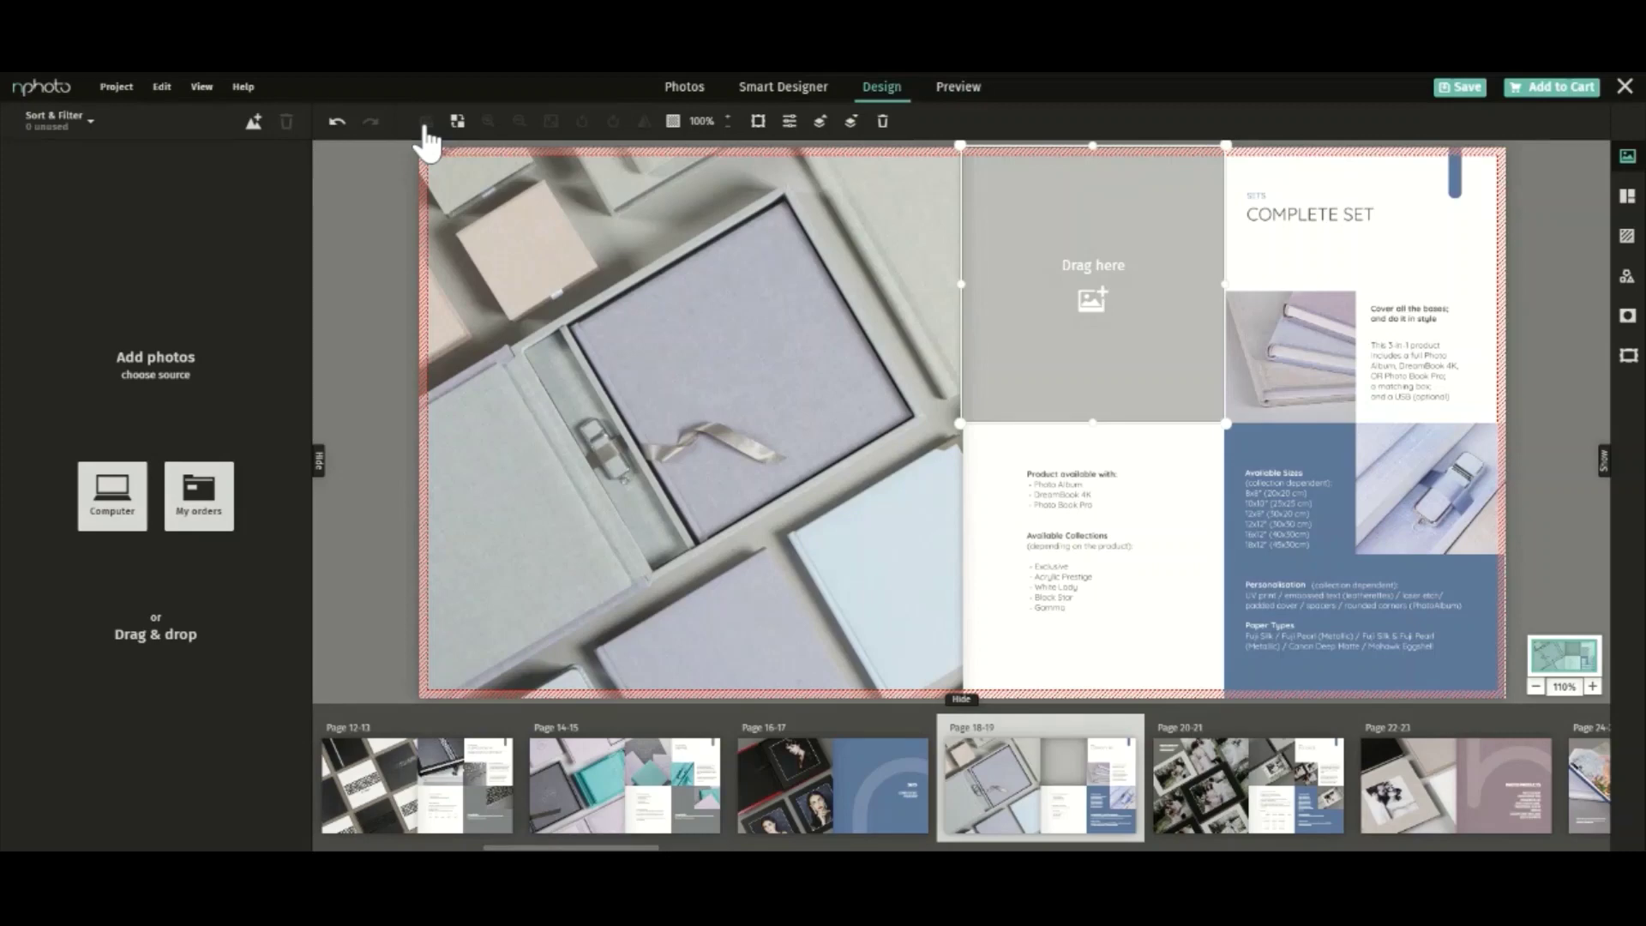
- Delete the left page's background photo, then undo, redo and undo to restore it
double_click(566, 492)
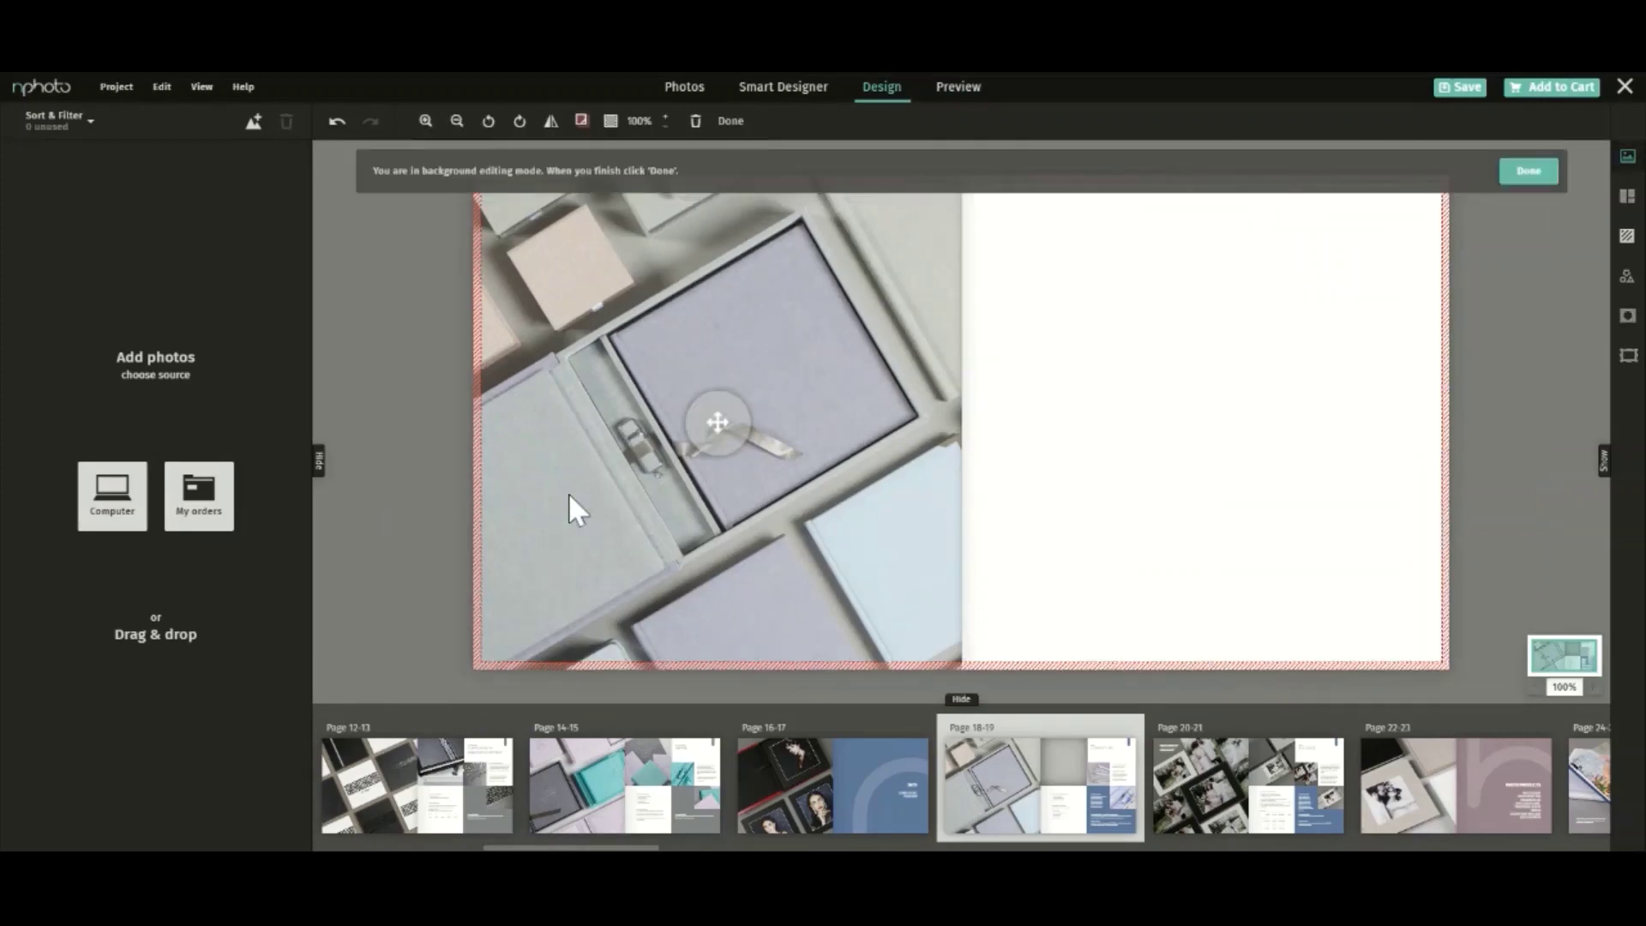
click(693, 125)
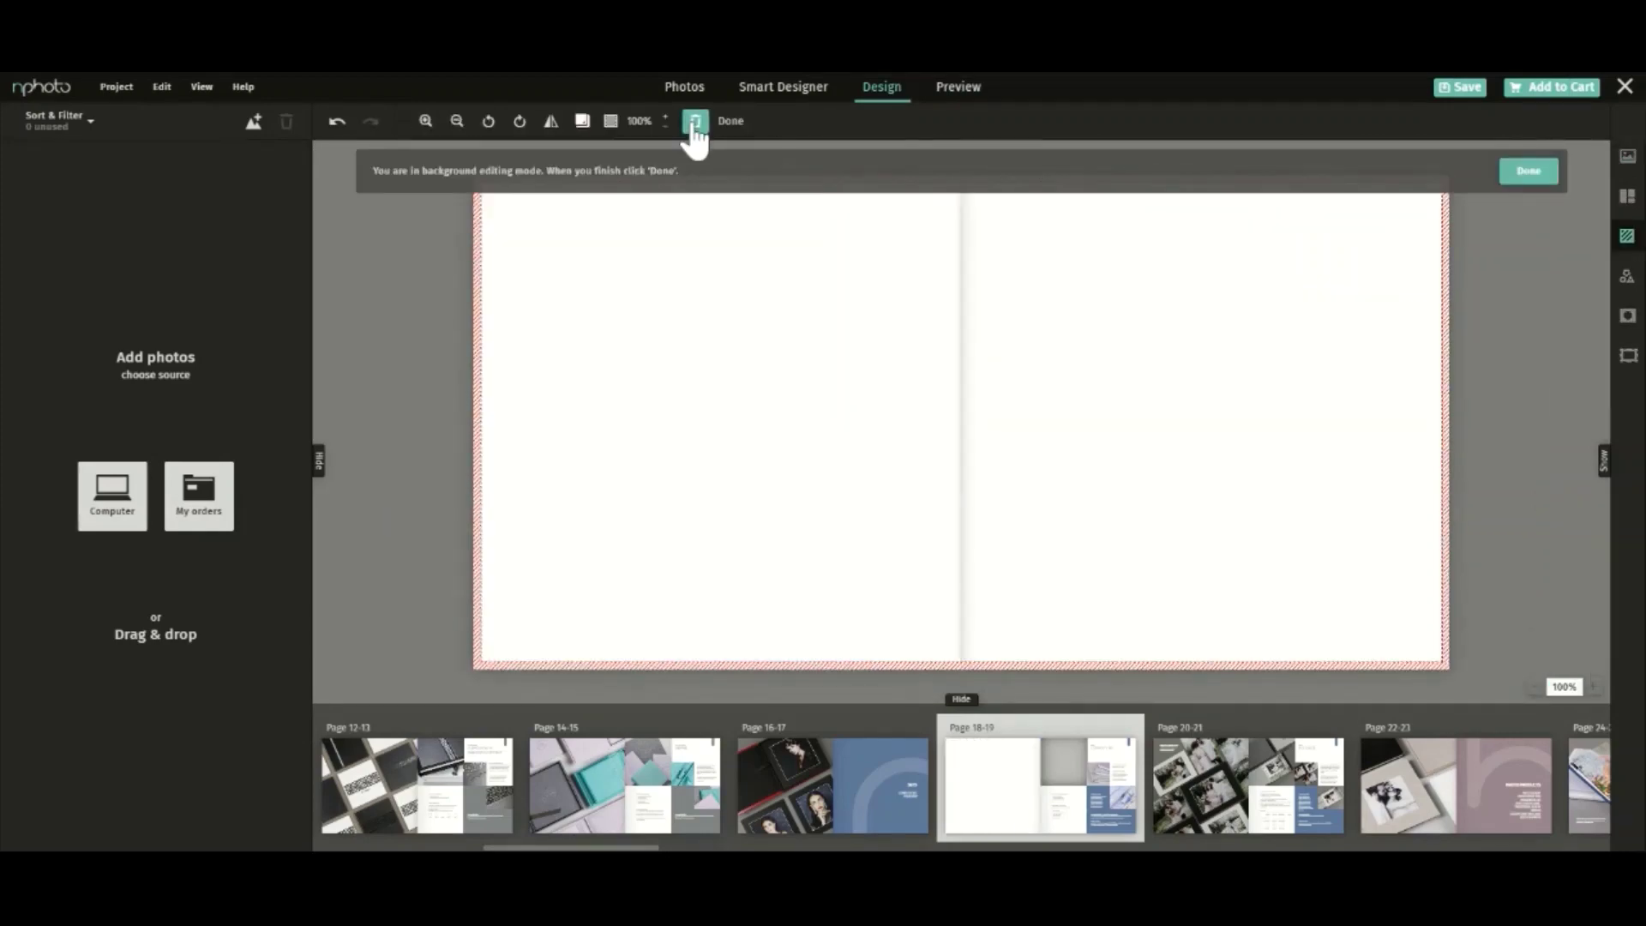
click(727, 123)
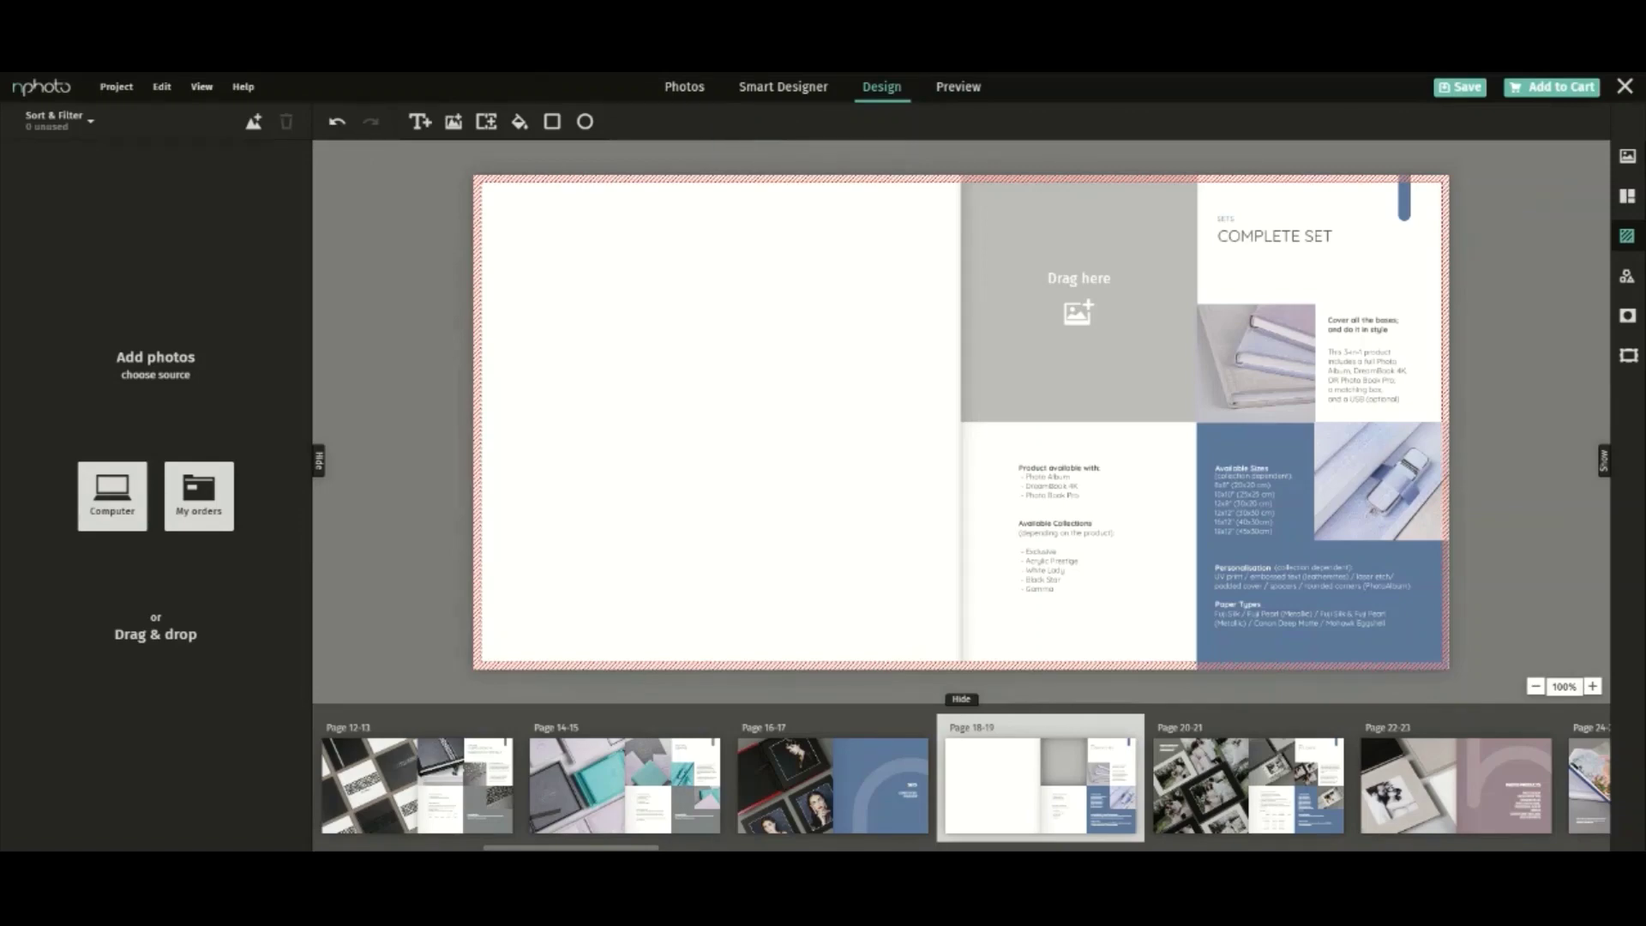
key(ctrl+z)
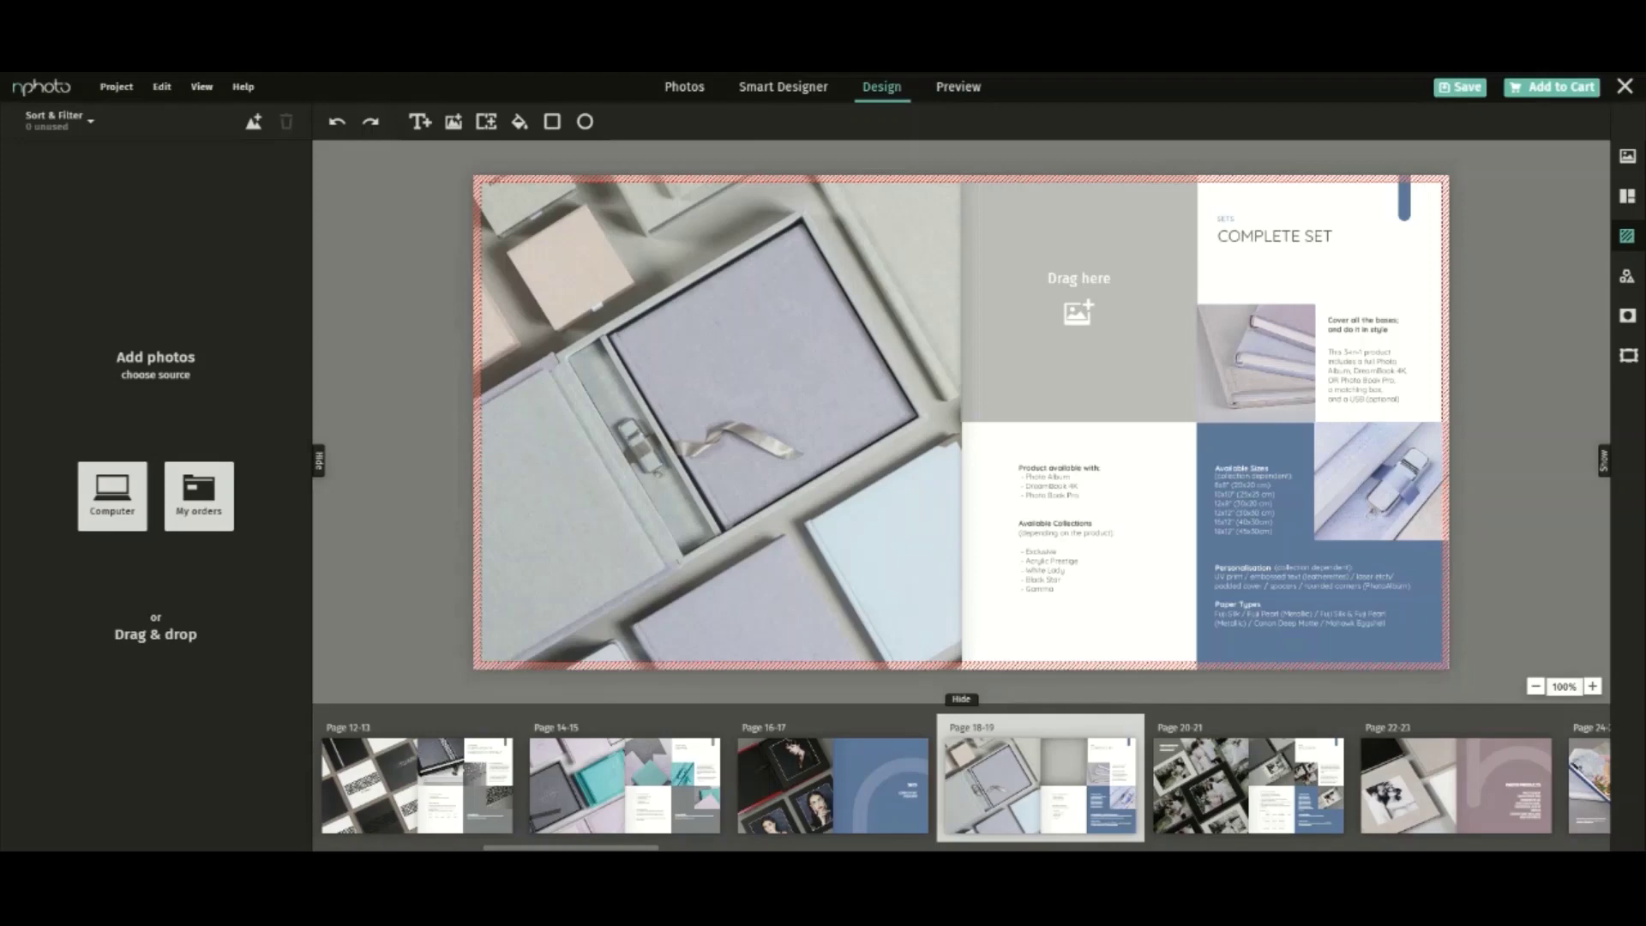
key(ctrl+y)
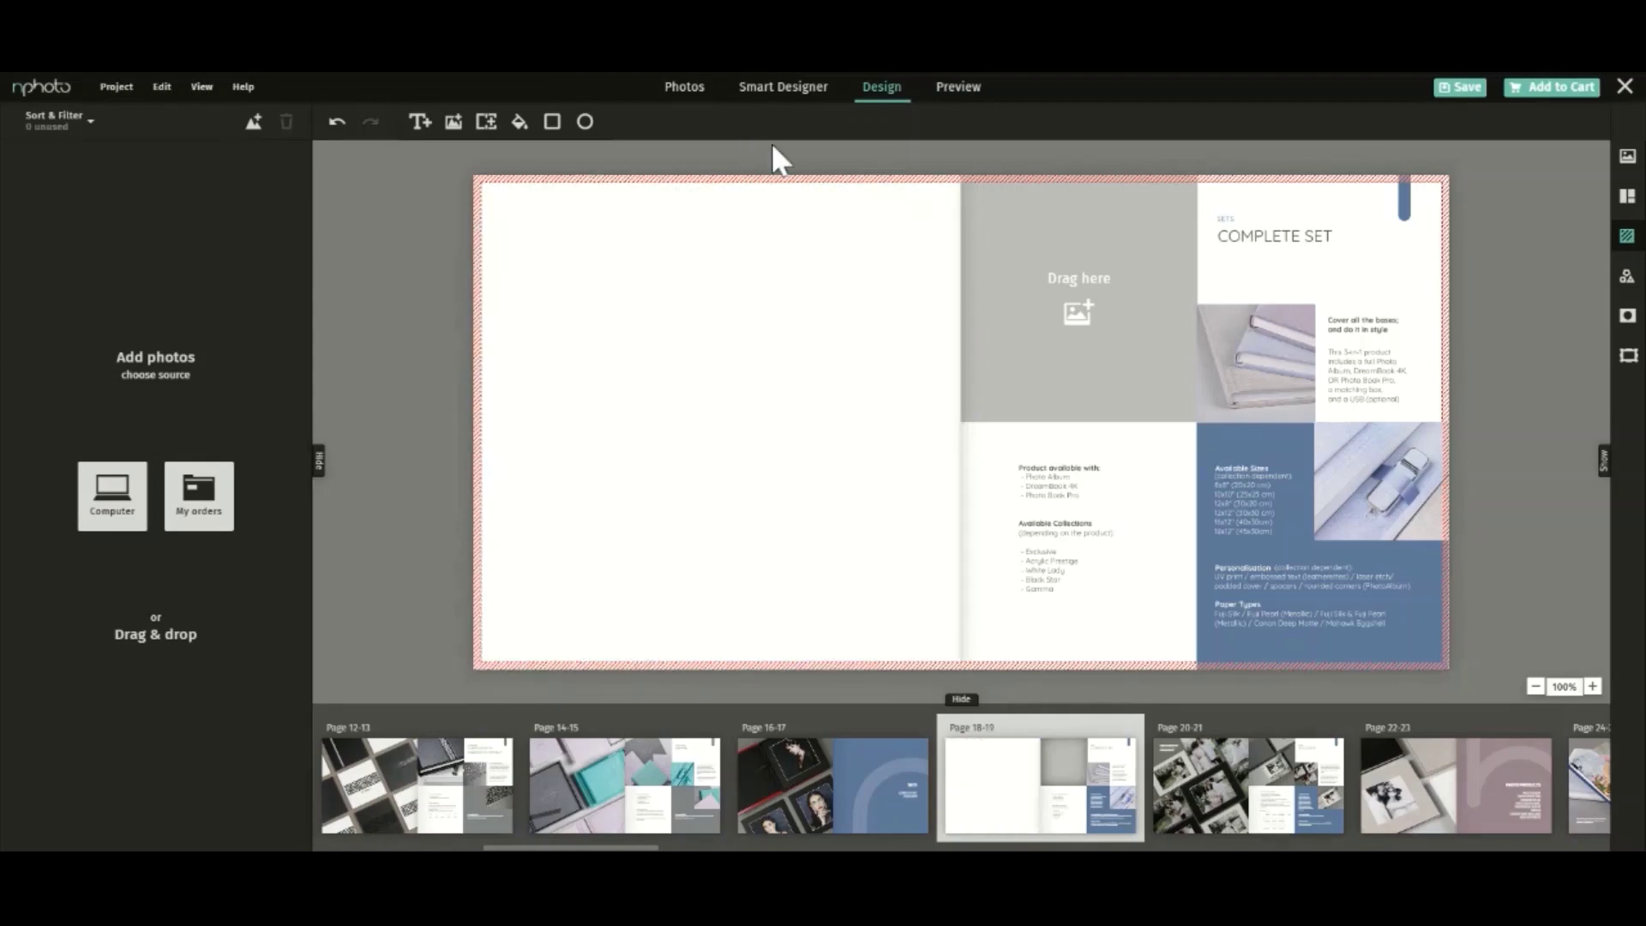
key(ctrl+z)
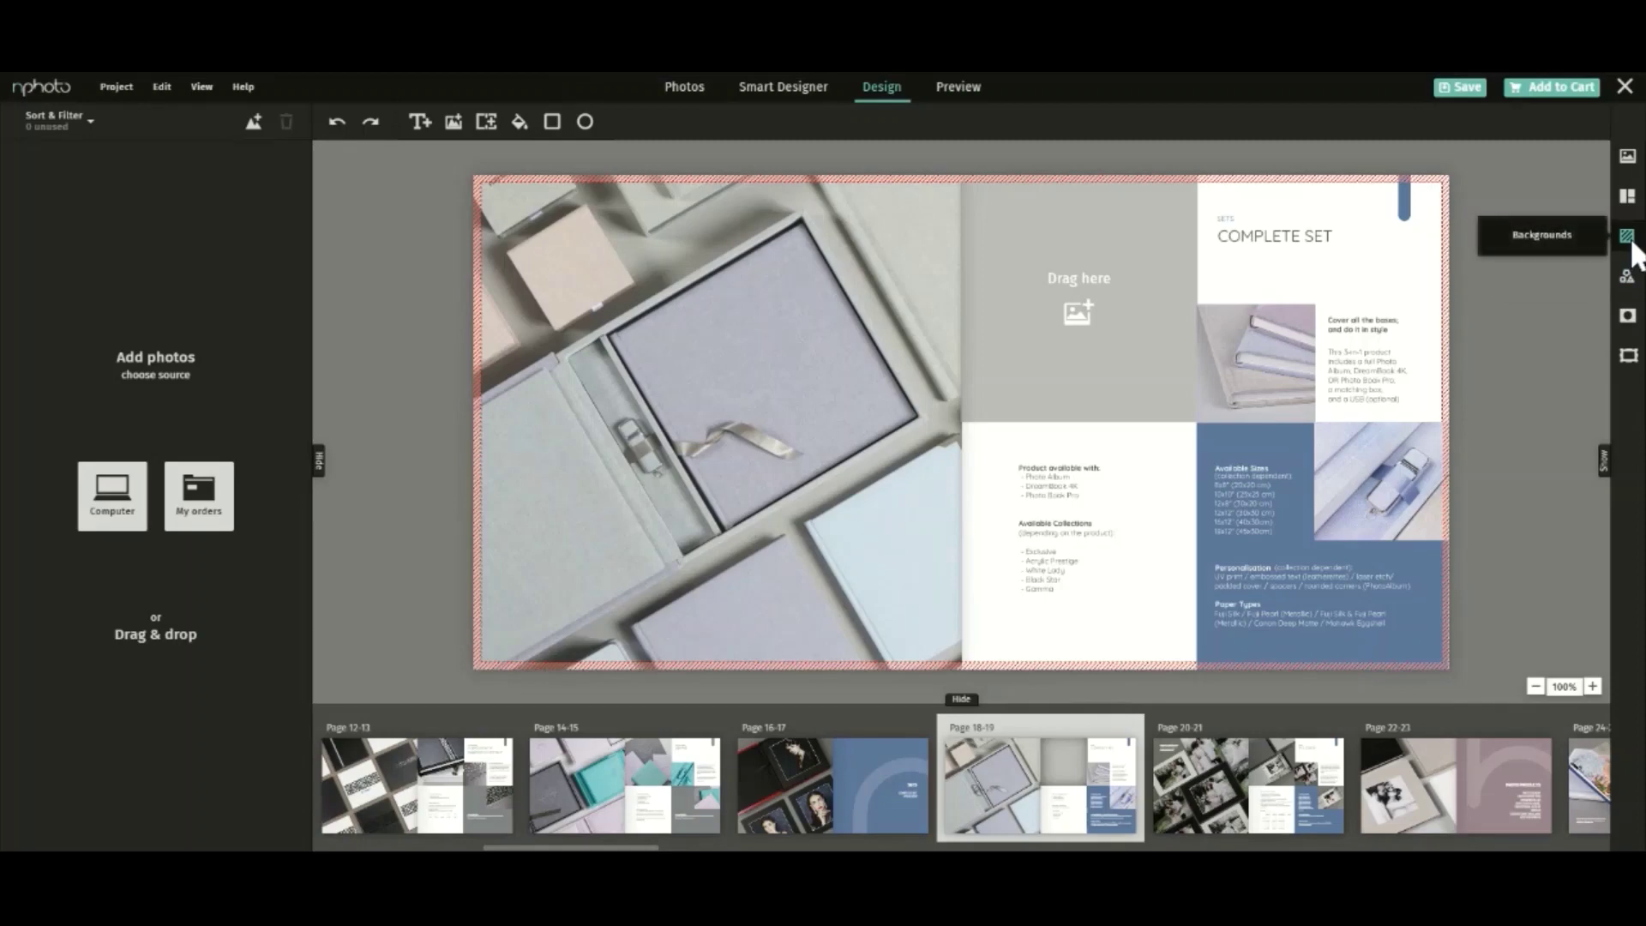
- In Theme photos, collapse 'Used in the project' and expand the Acrylic Prestige Collection
click(1620, 171)
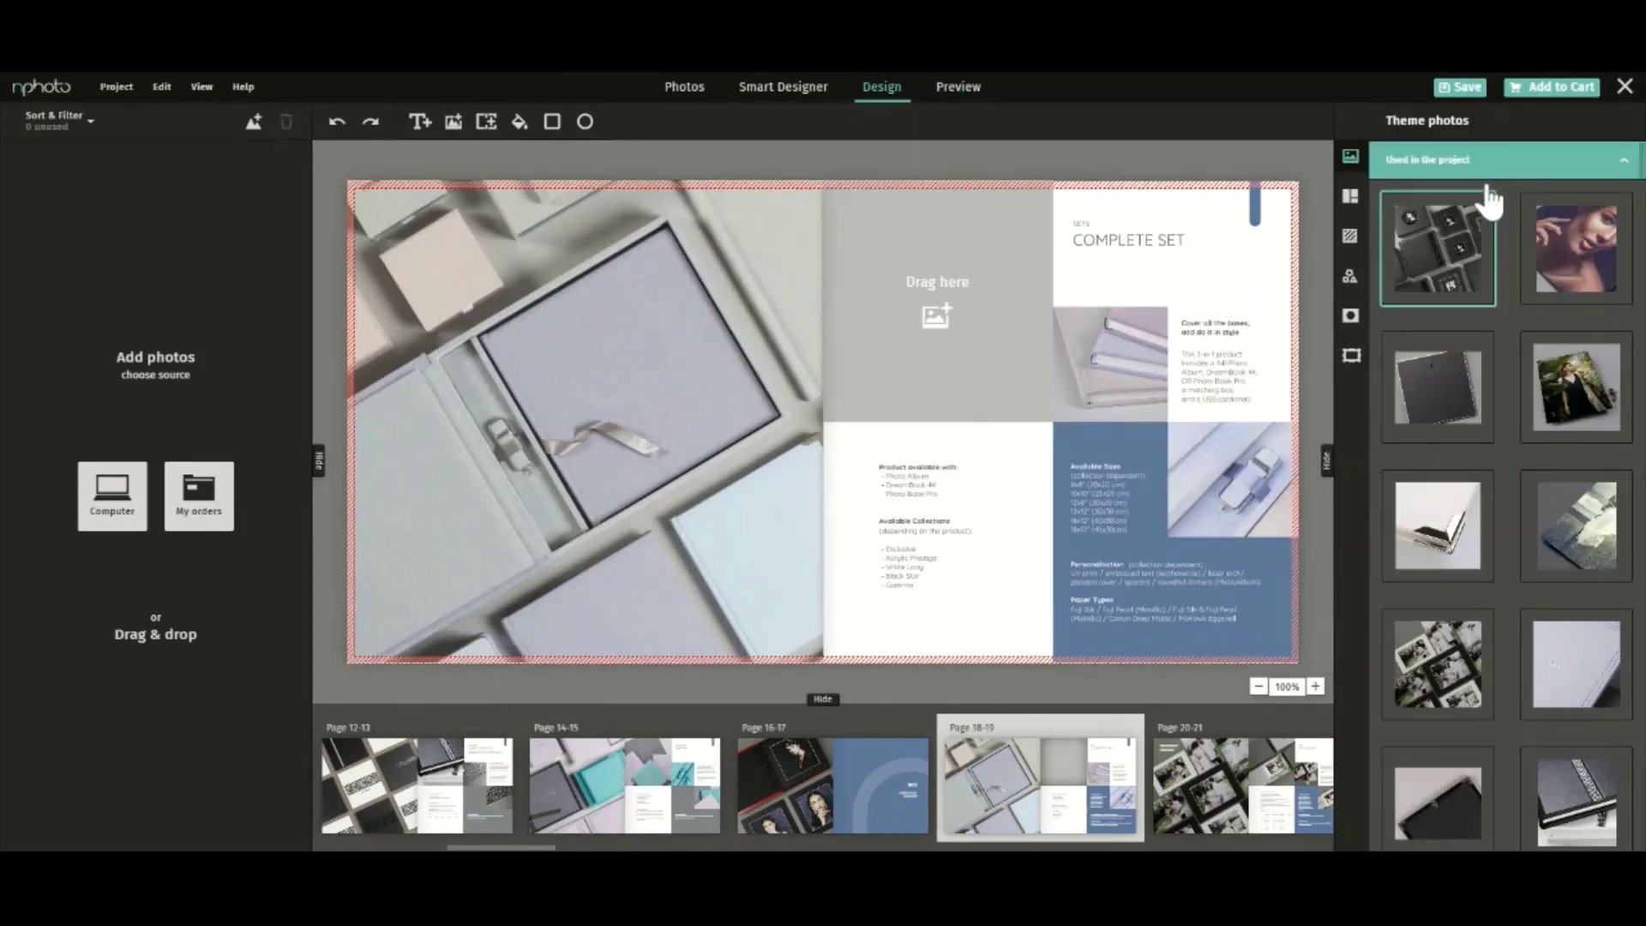
mouse_move(1590, 386)
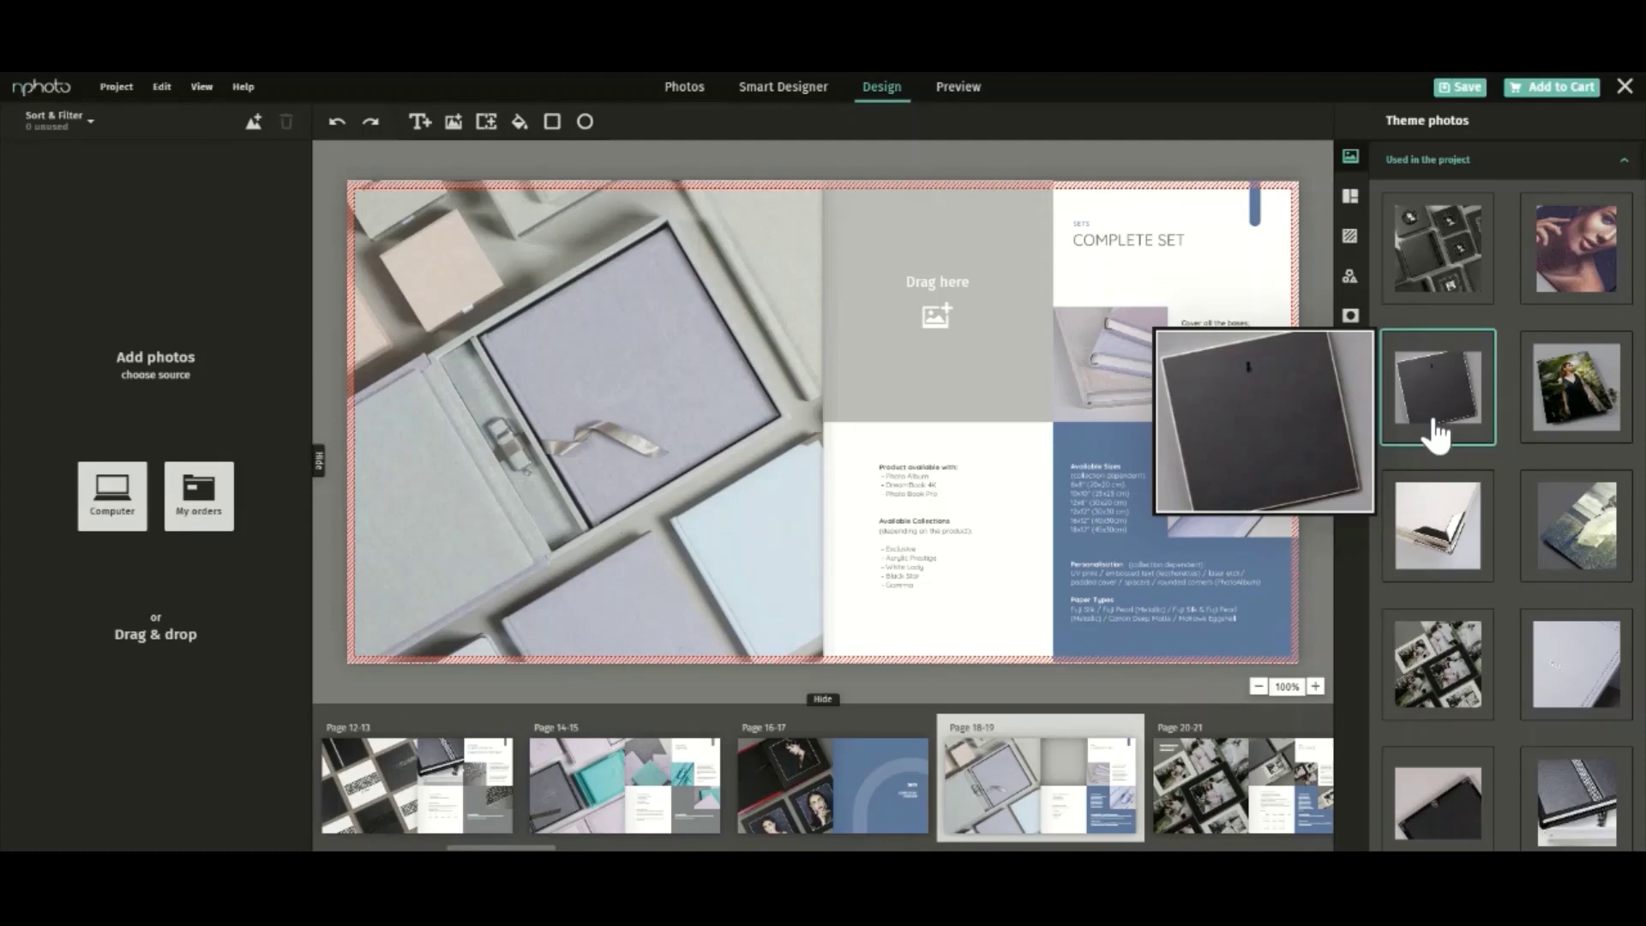
click(1621, 163)
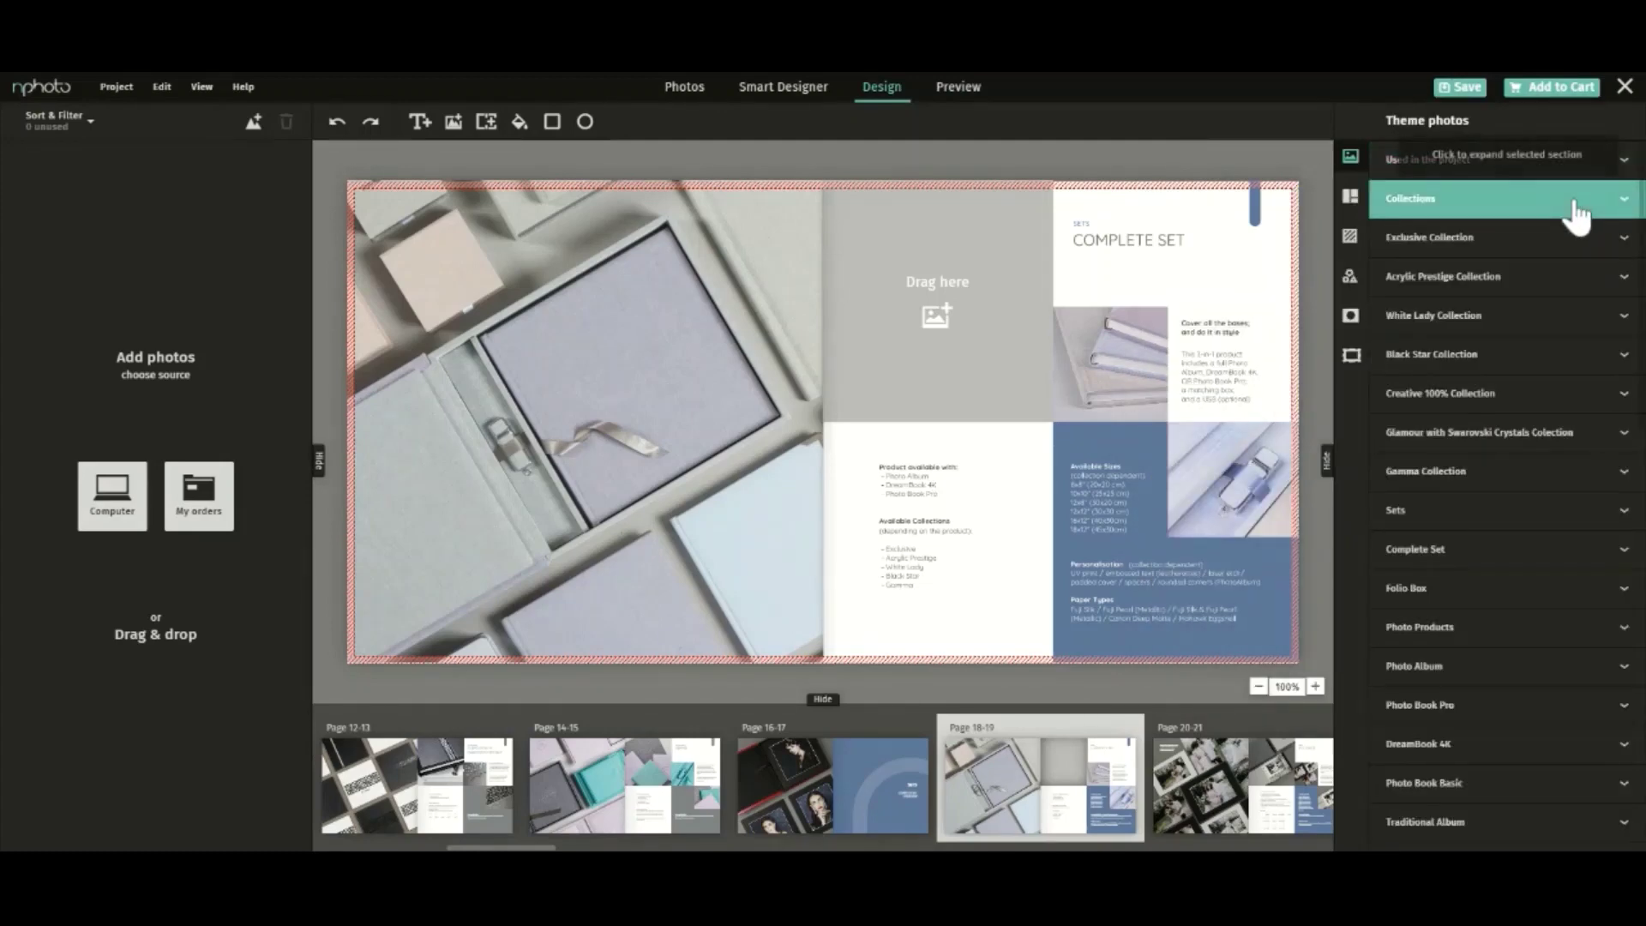
click(1549, 280)
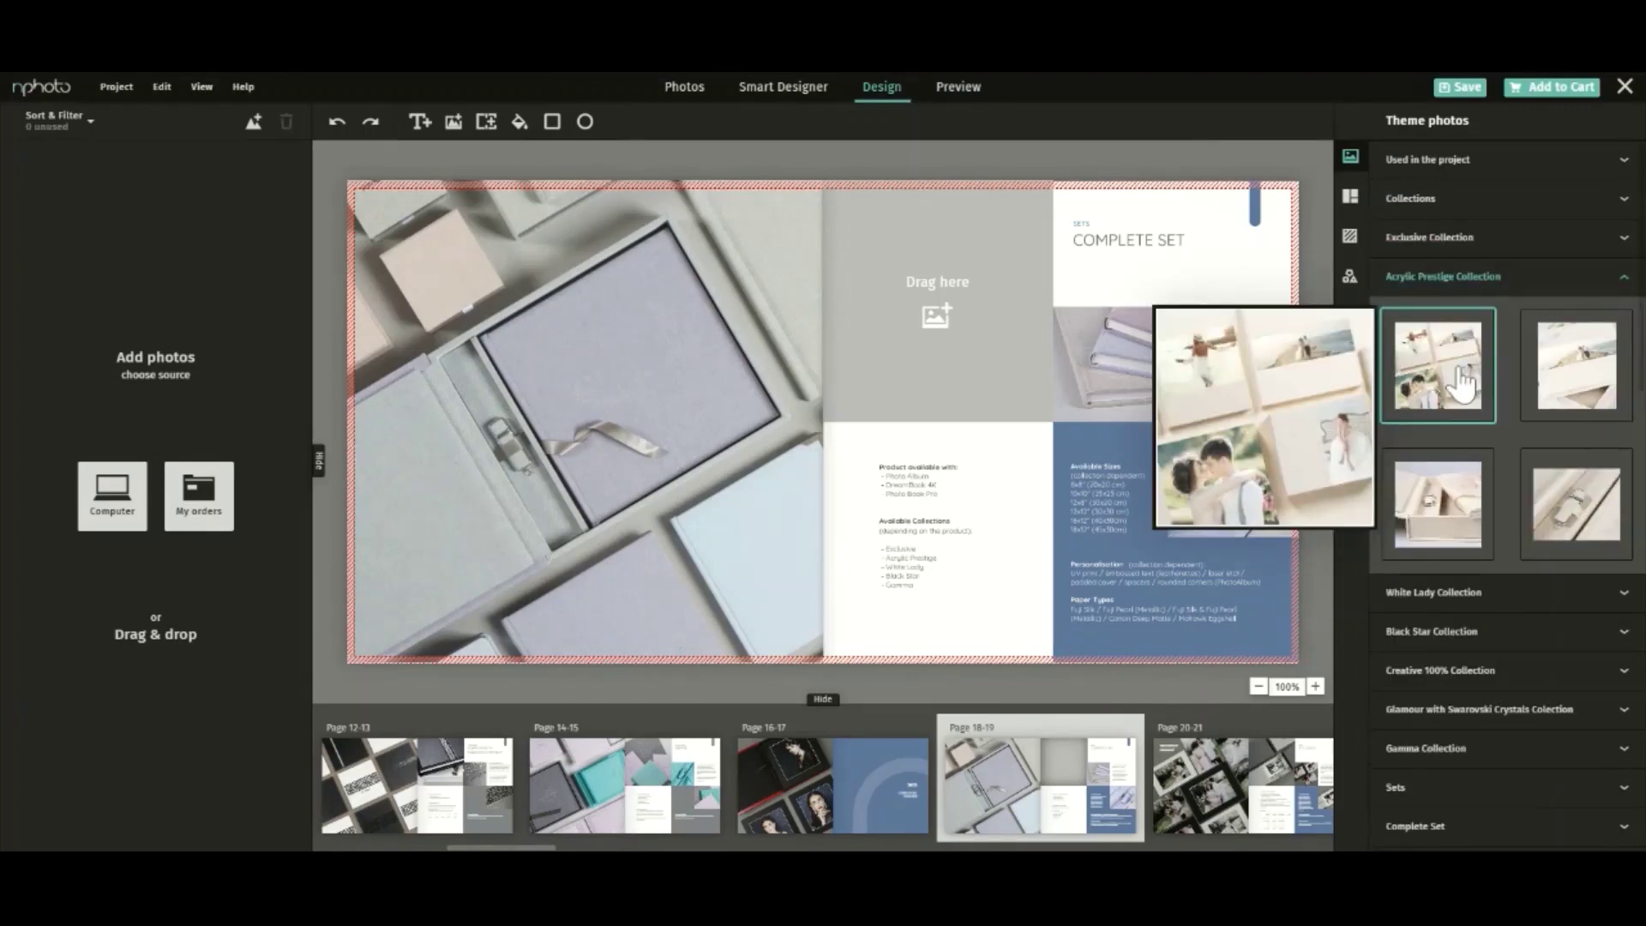
mouse_move(1562, 544)
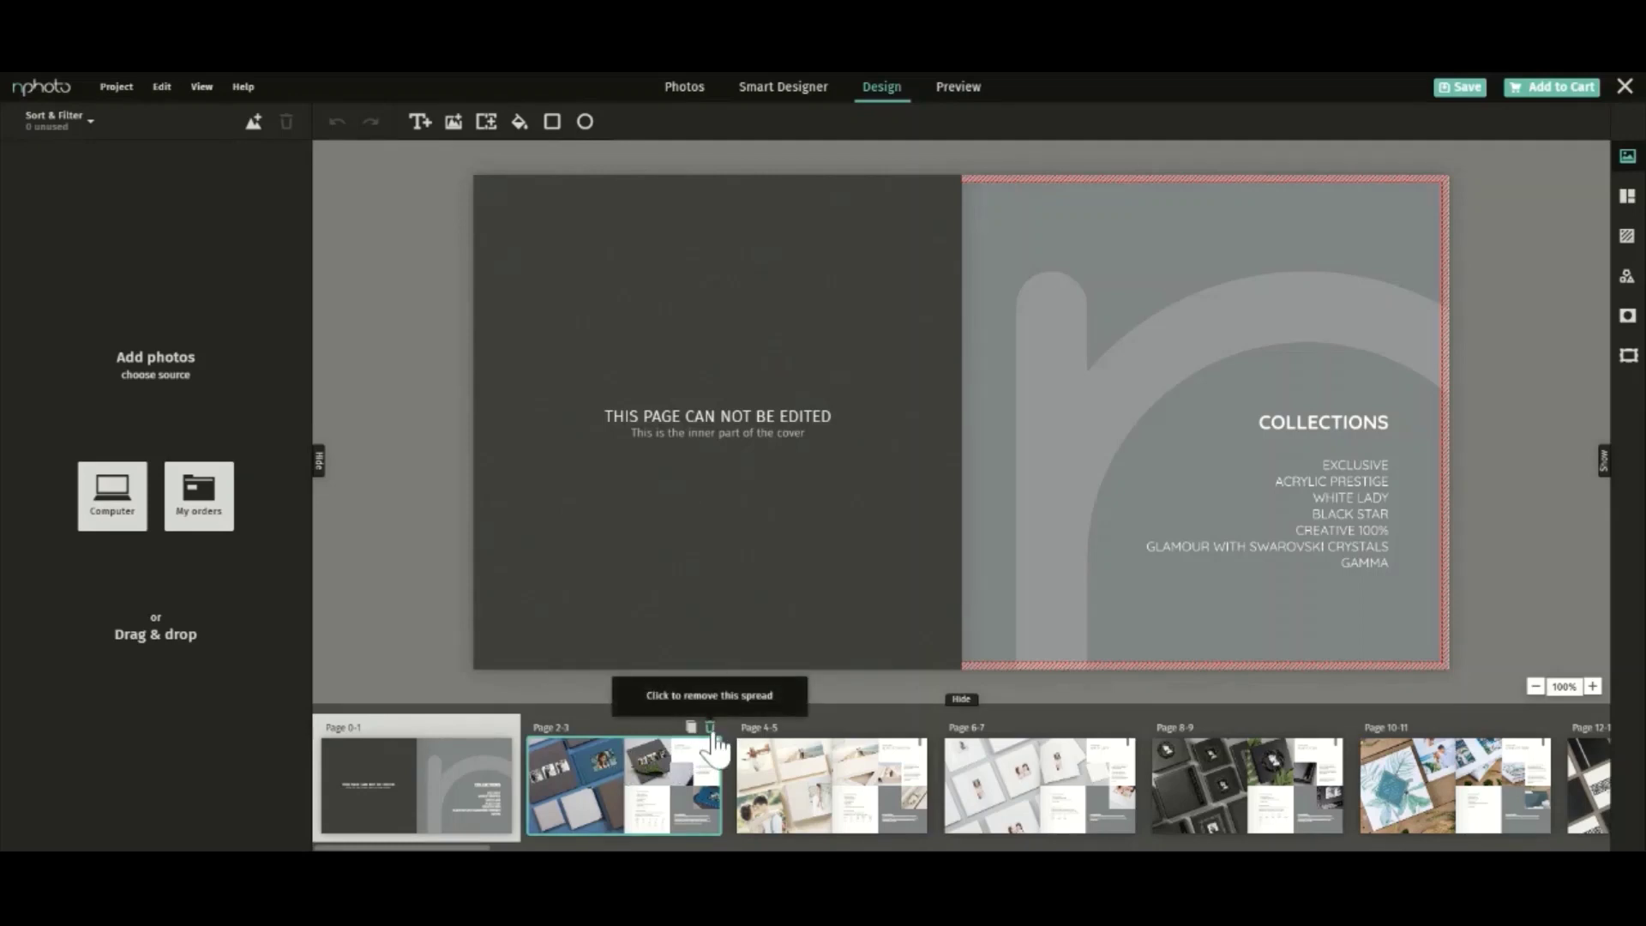
- Delete five early product spreads, restoring one accidental deletion, until Complete Set becomes Page 2-3
click(709, 728)
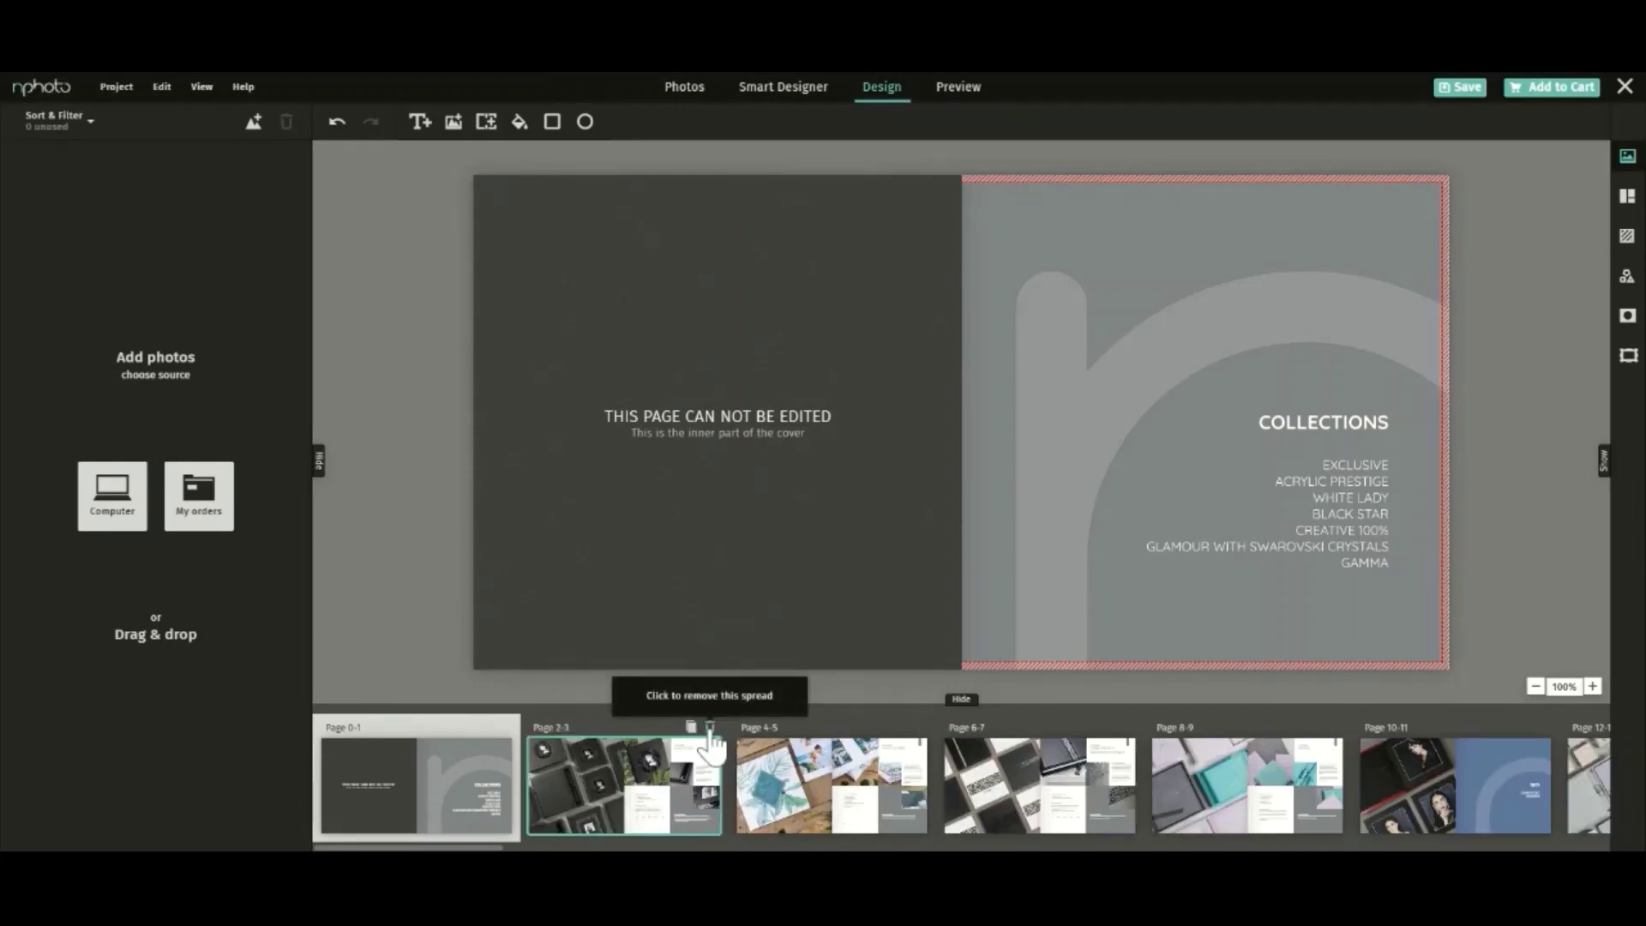
key(ctrl+z)
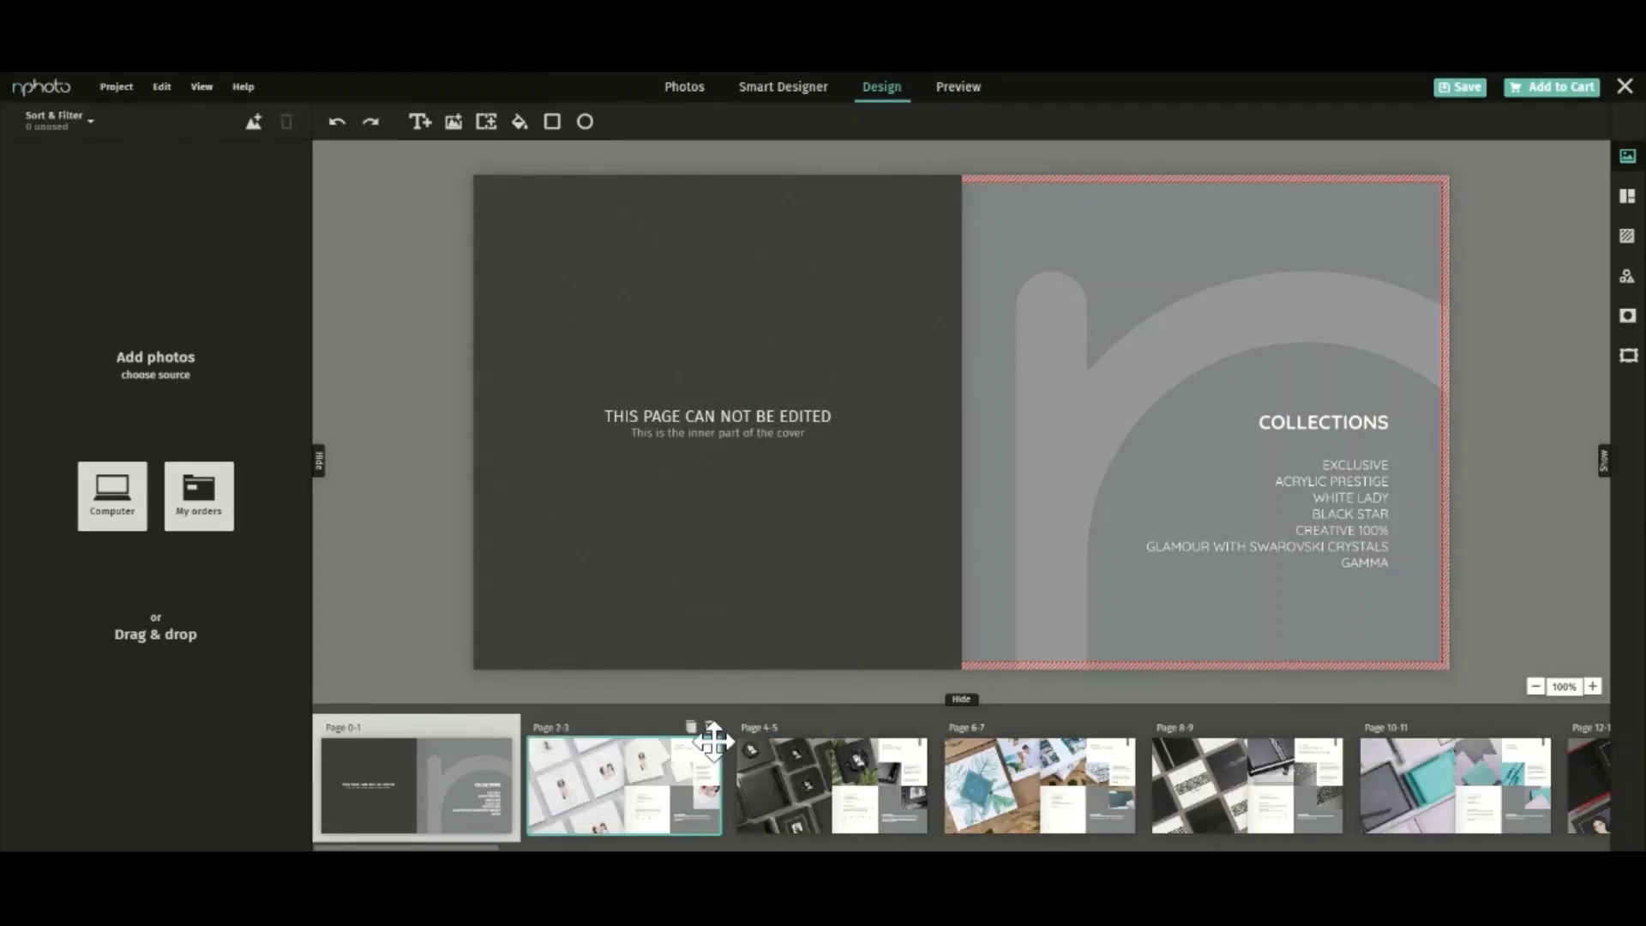
click(710, 729)
click(710, 728)
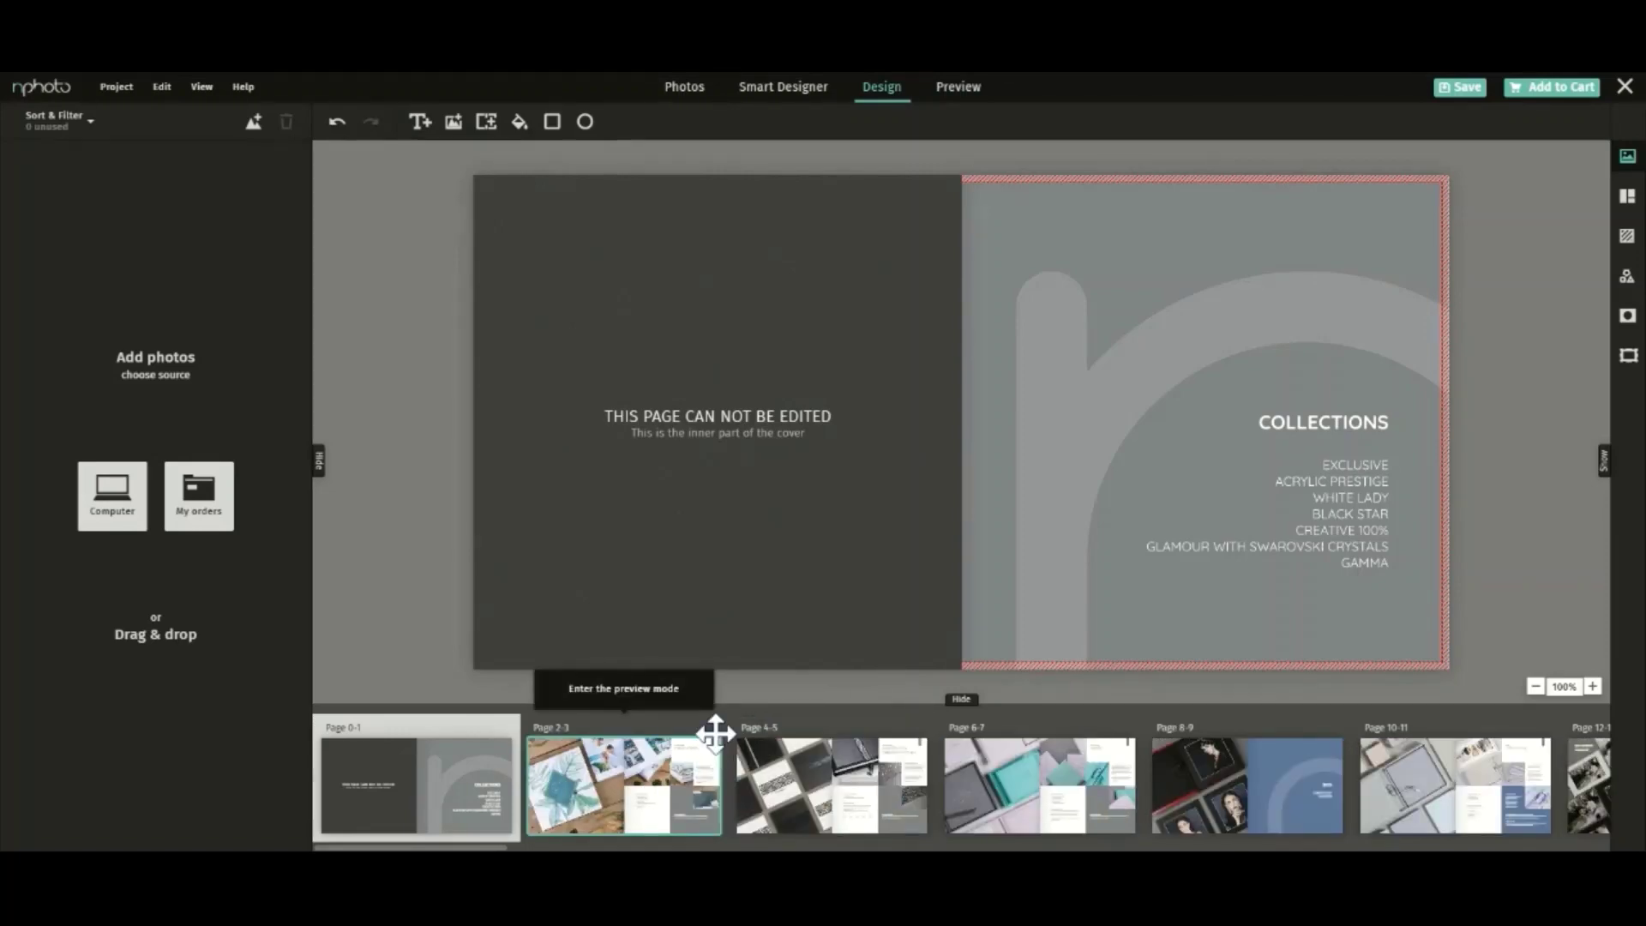
click(711, 728)
click(711, 729)
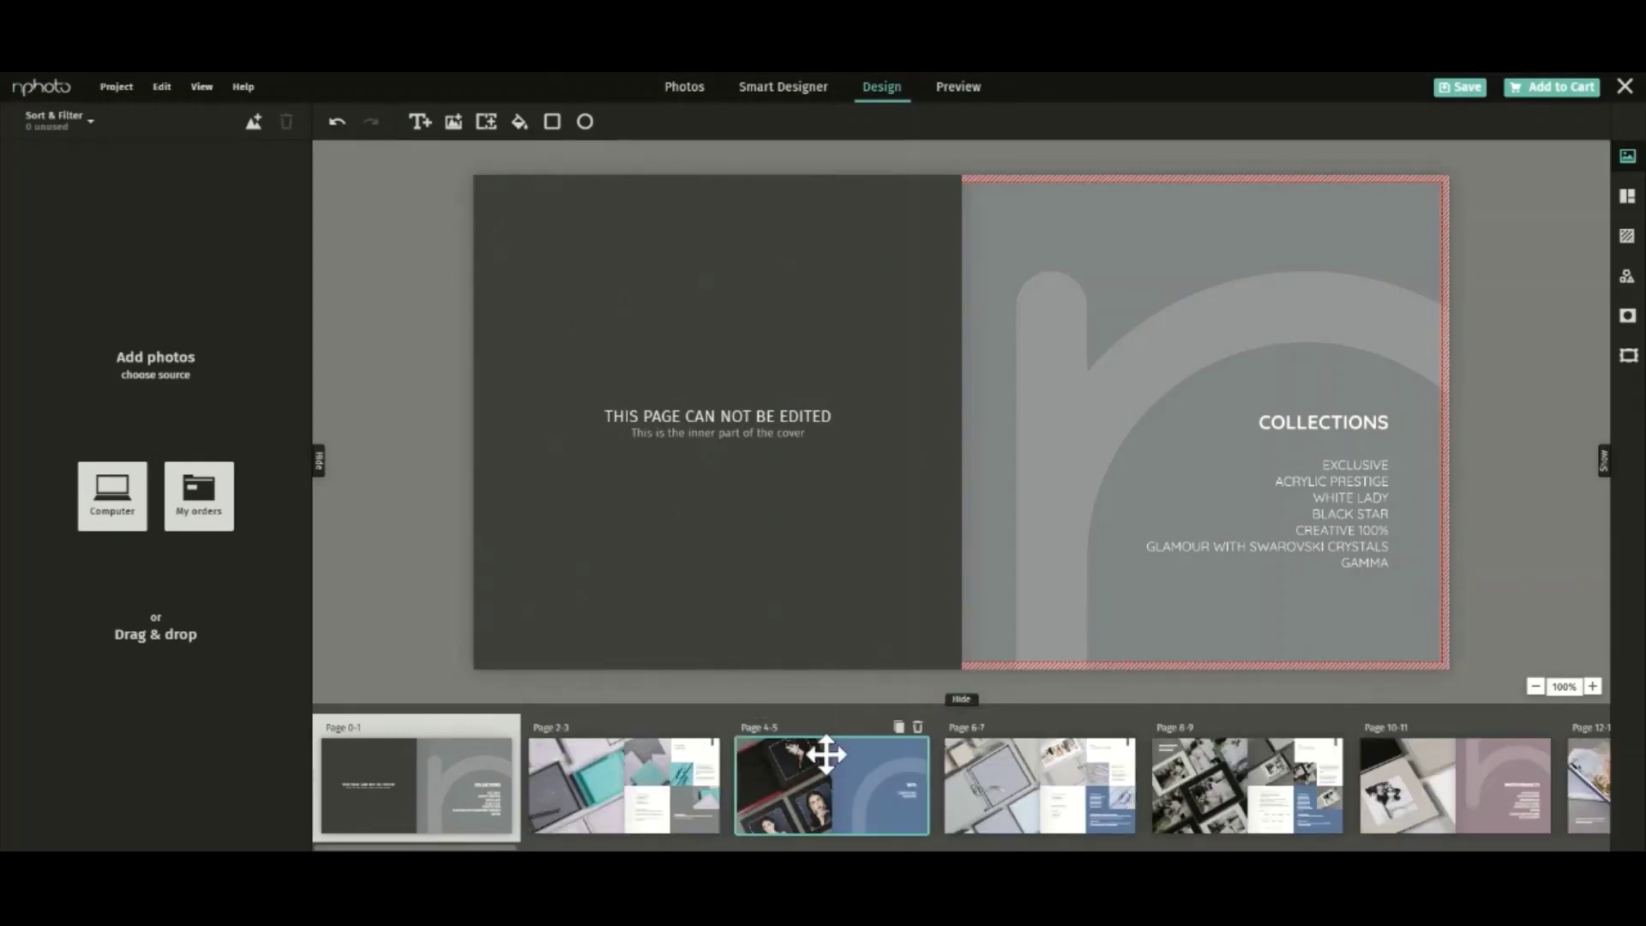
click(710, 728)
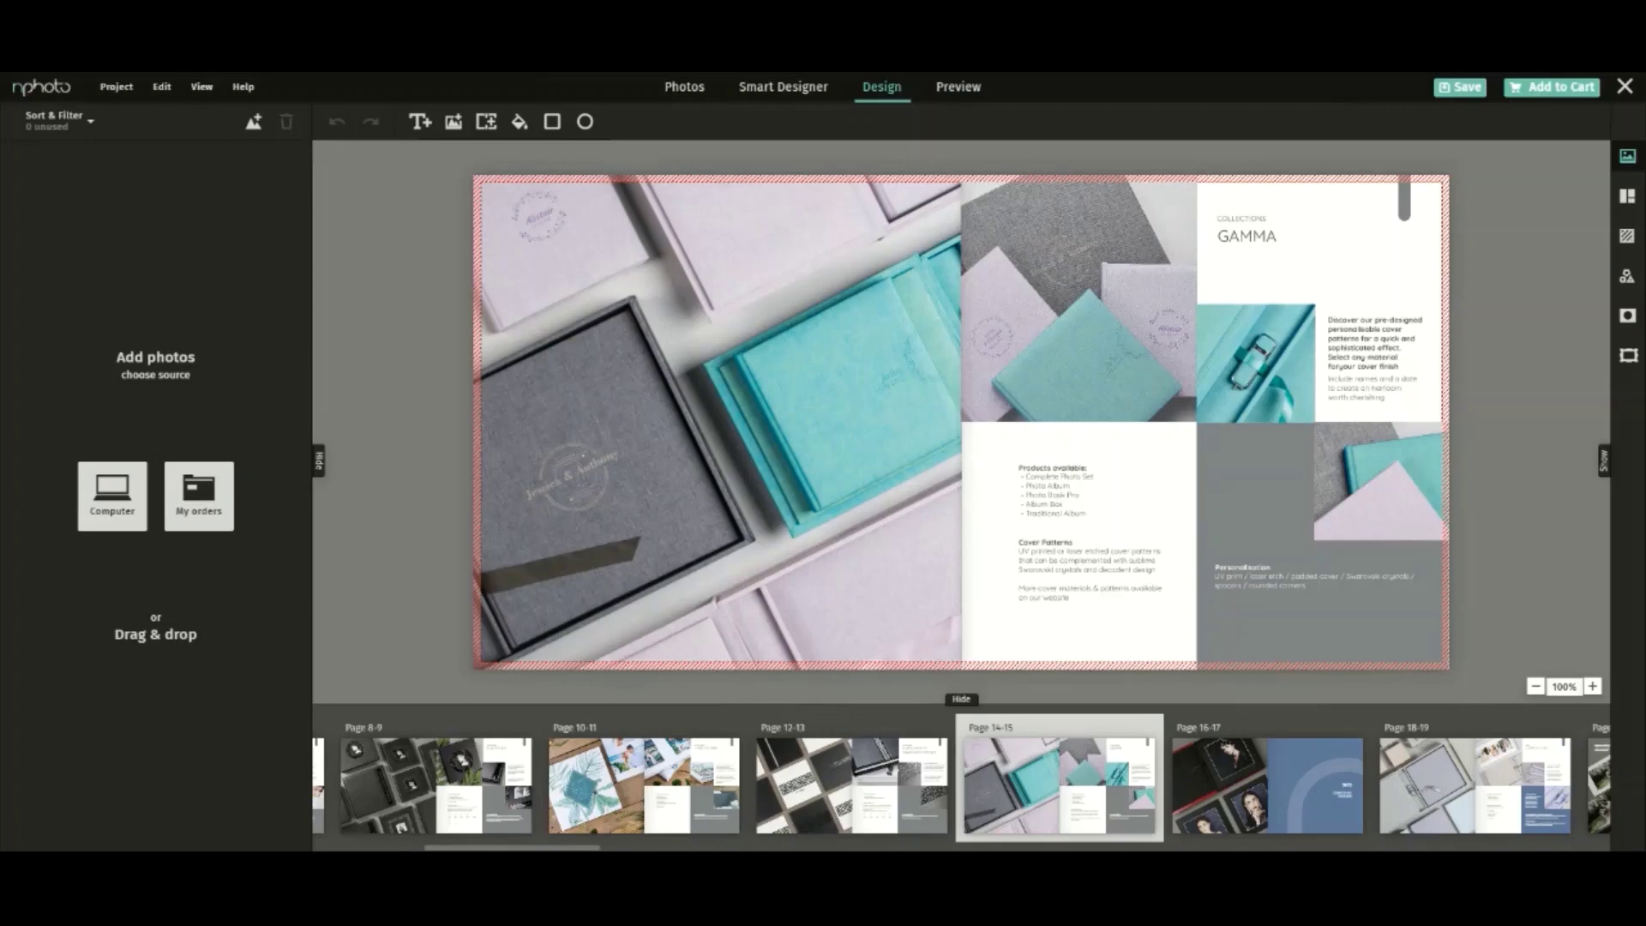
click(412, 823)
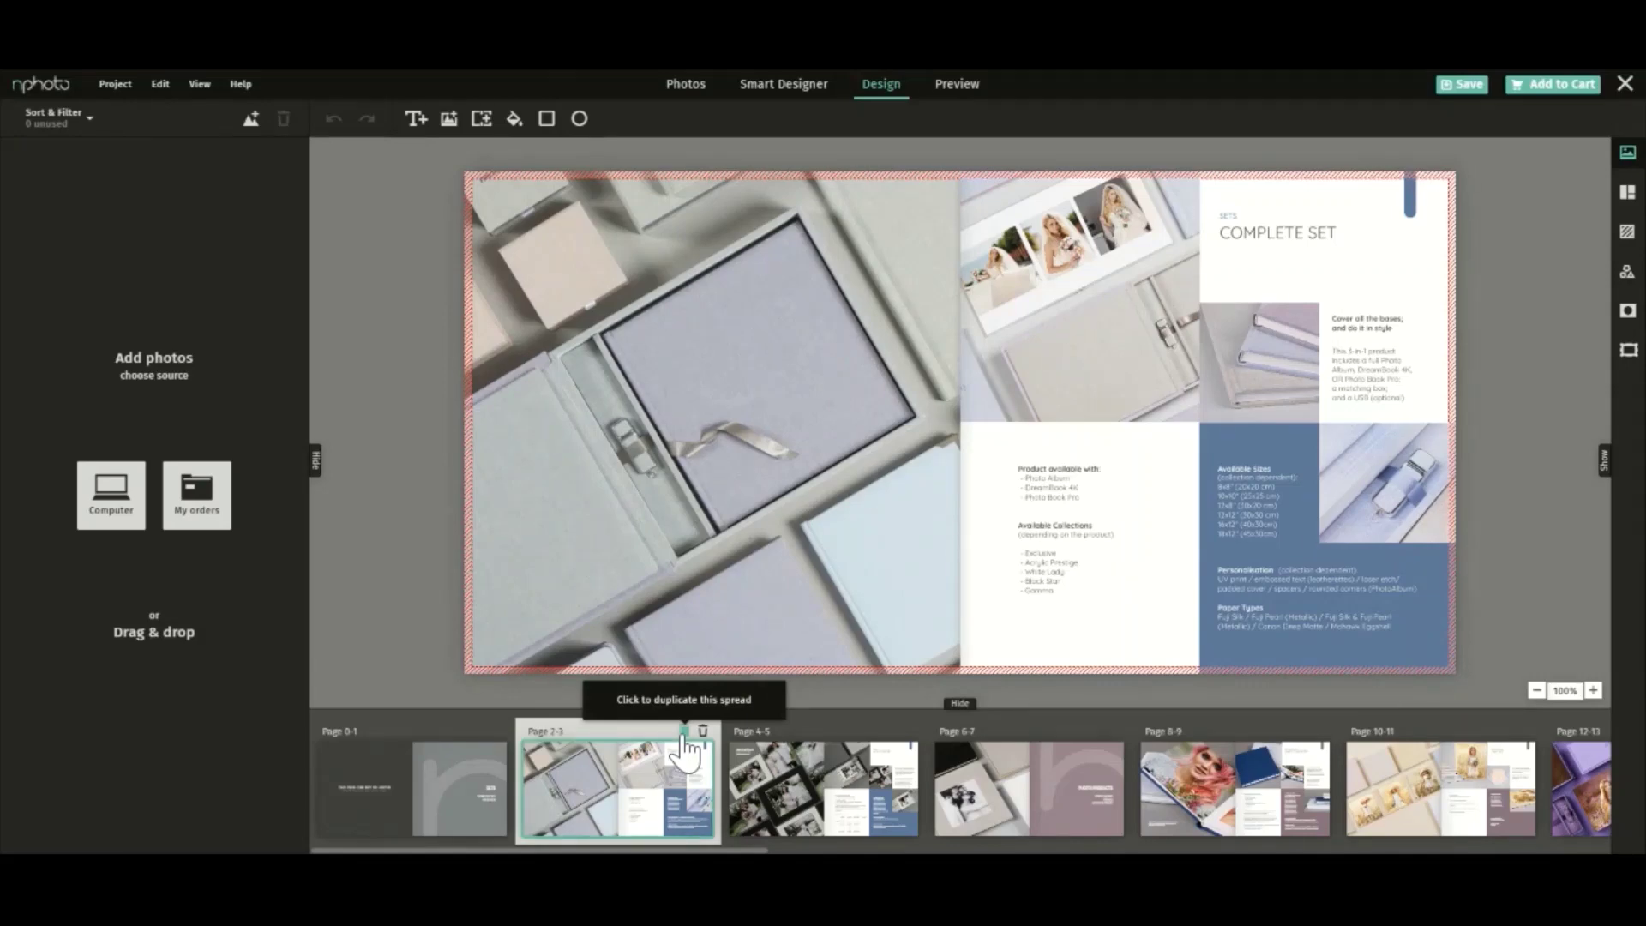
- Duplicate the Complete Set spread, insert a blank spread at Page 4-5, and reopen Page 2-3
click(683, 731)
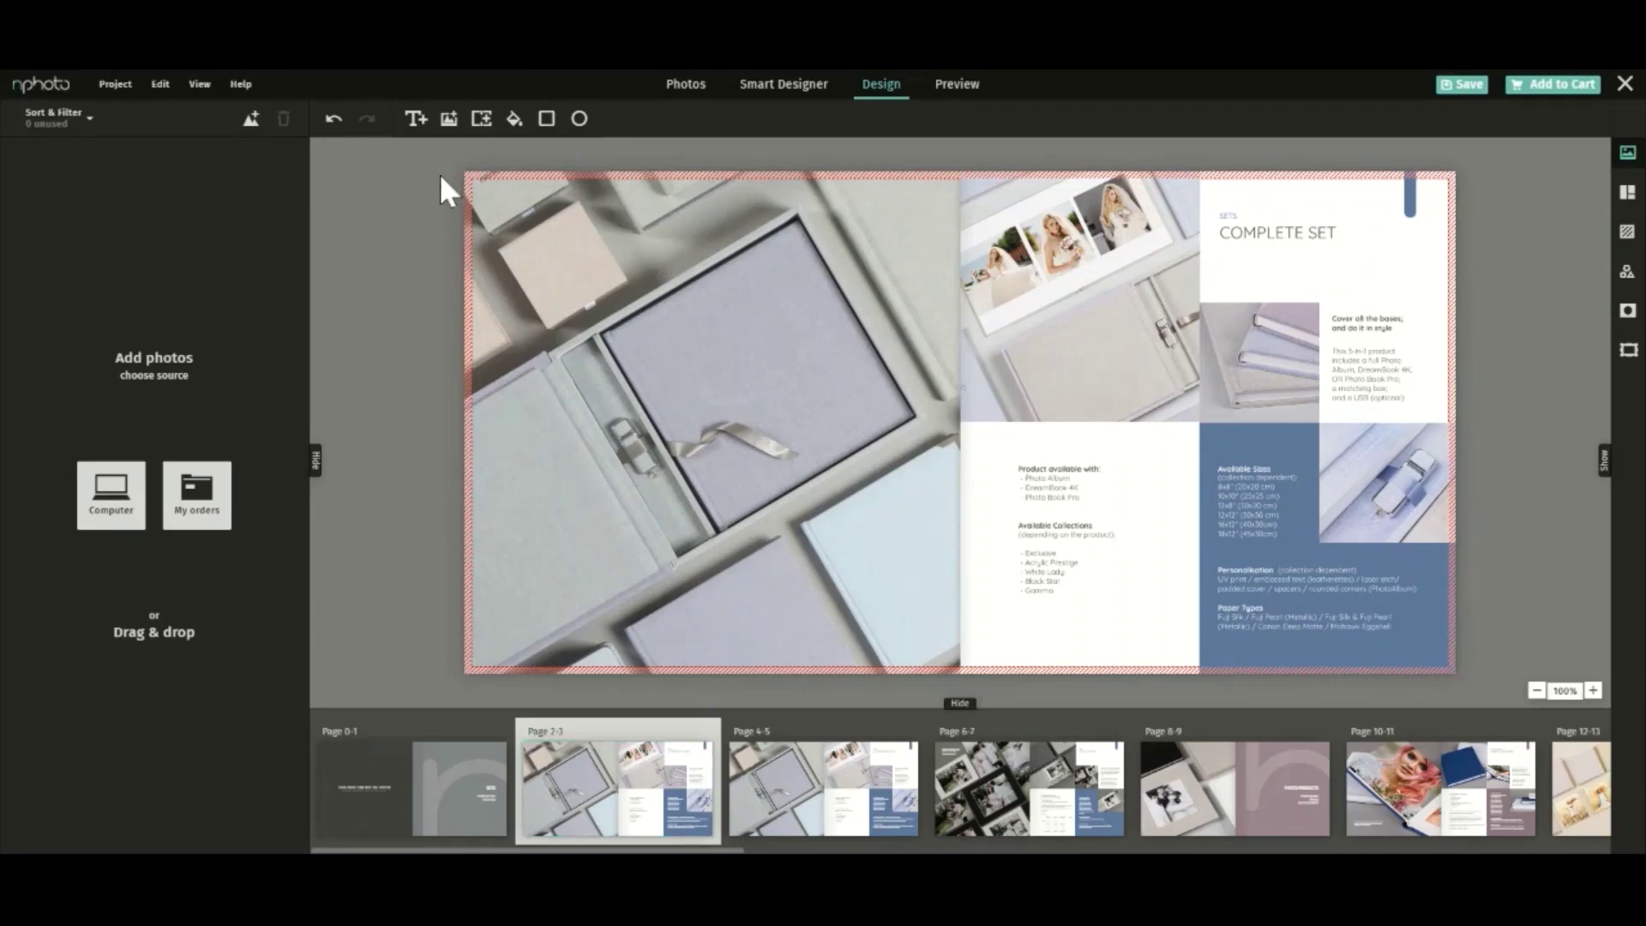
click(482, 125)
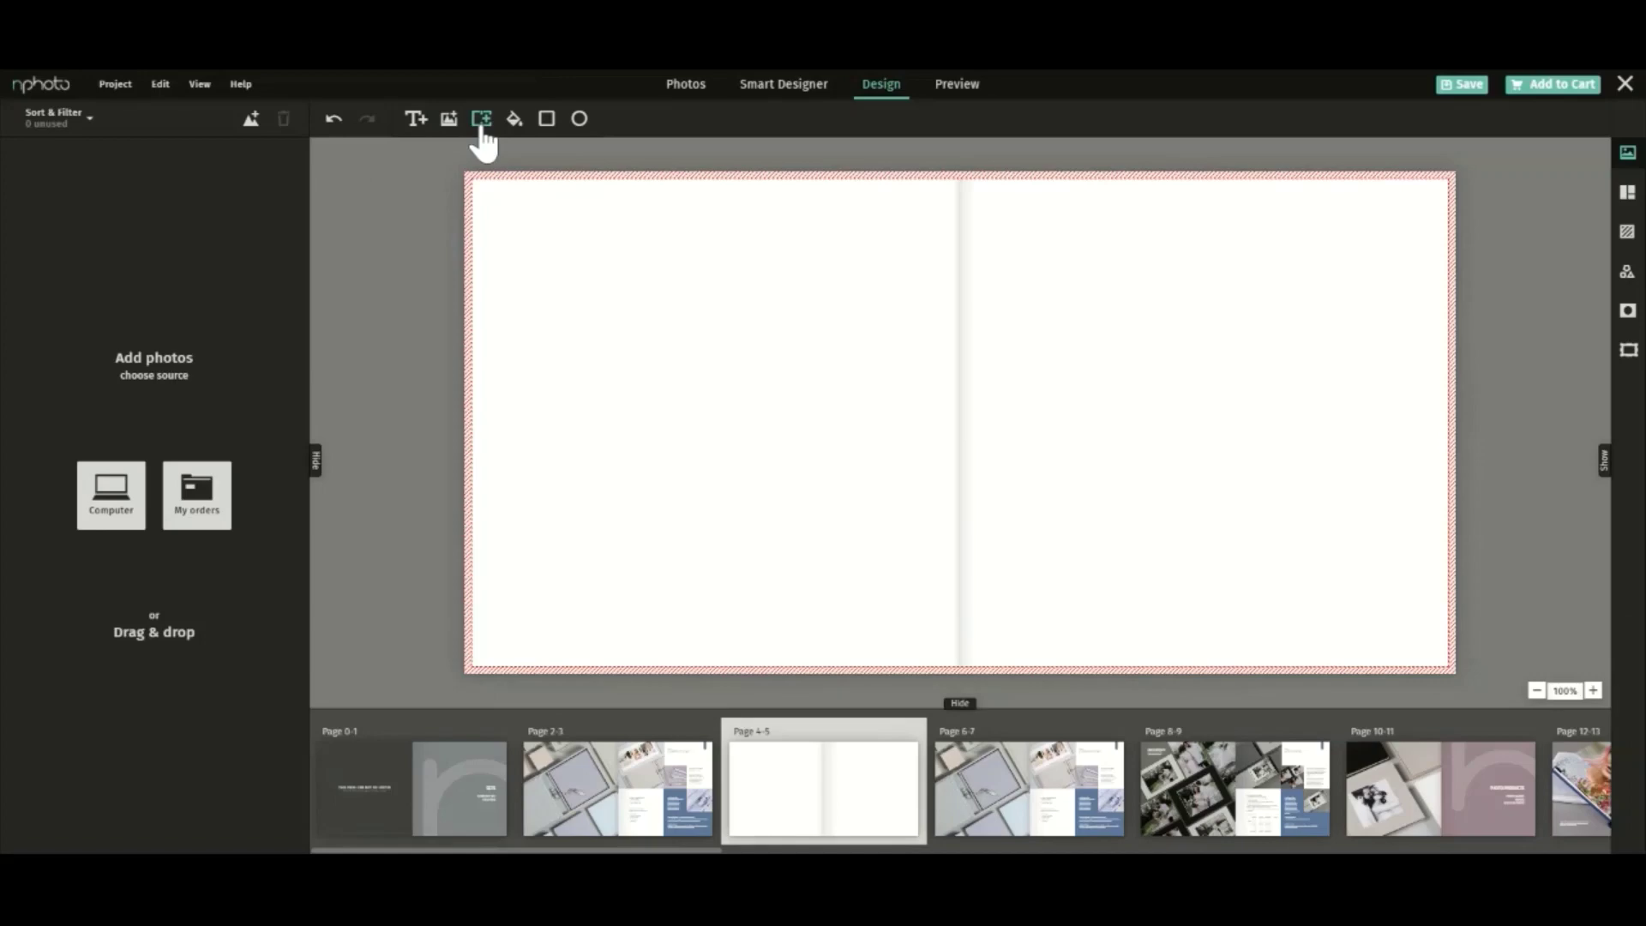
click(617, 788)
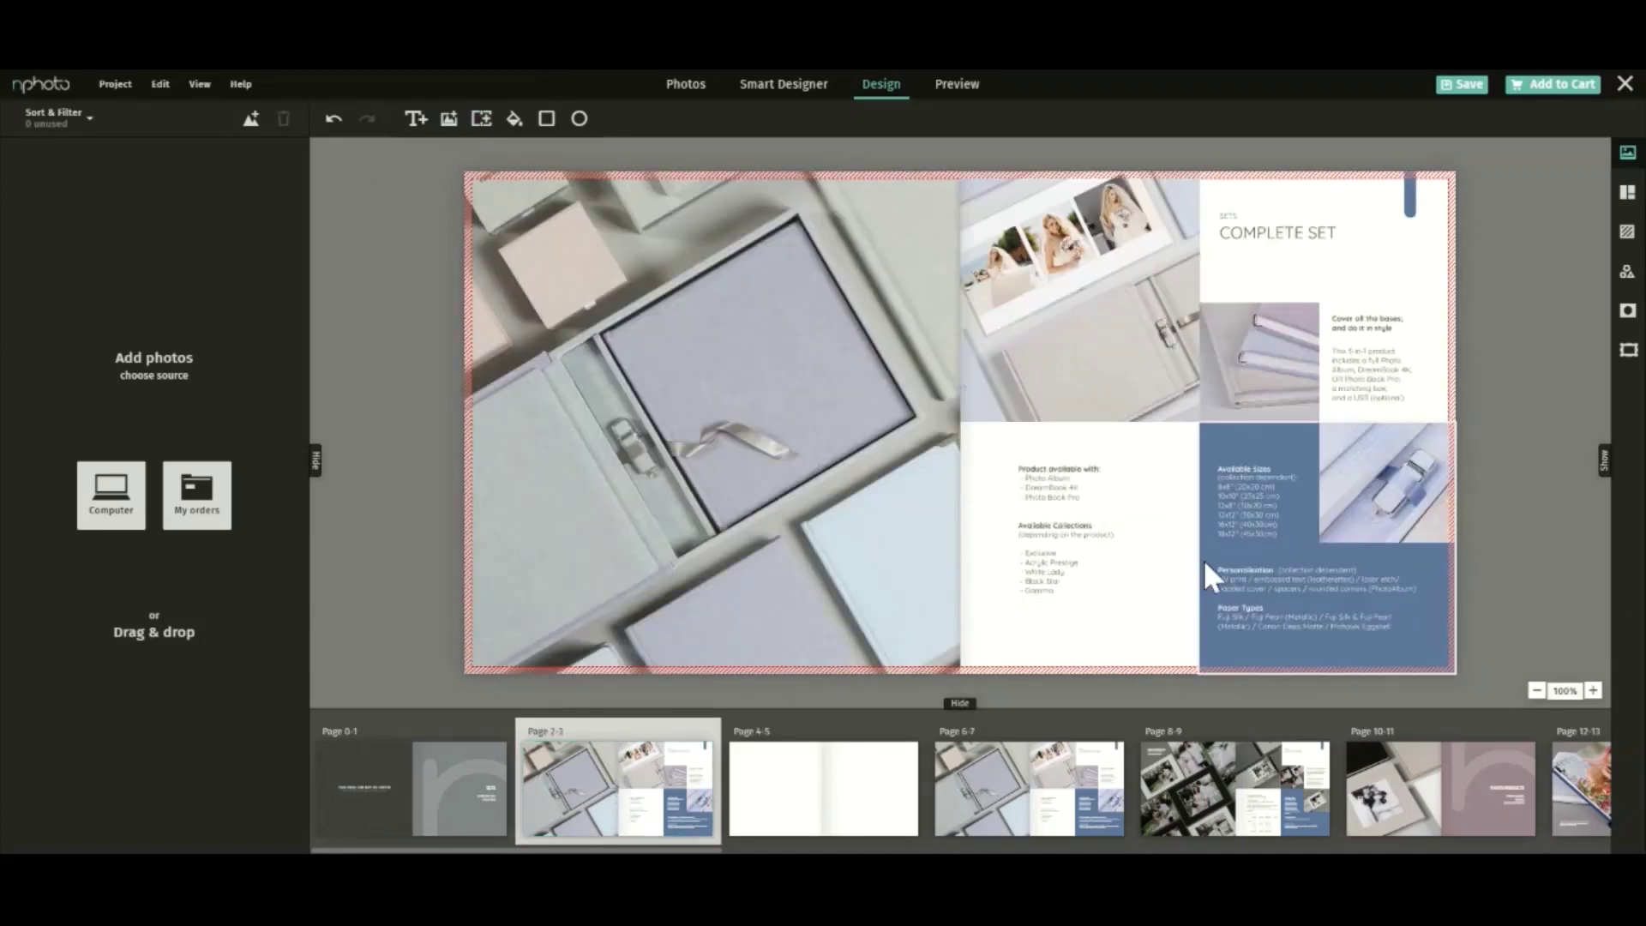
- Delete the 18x12 and 16x12 lines so Available Sizes ends at 12x12 (30x30 cm)
scroll(1204, 558, up, 1)
scroll(1204, 562, up, 2)
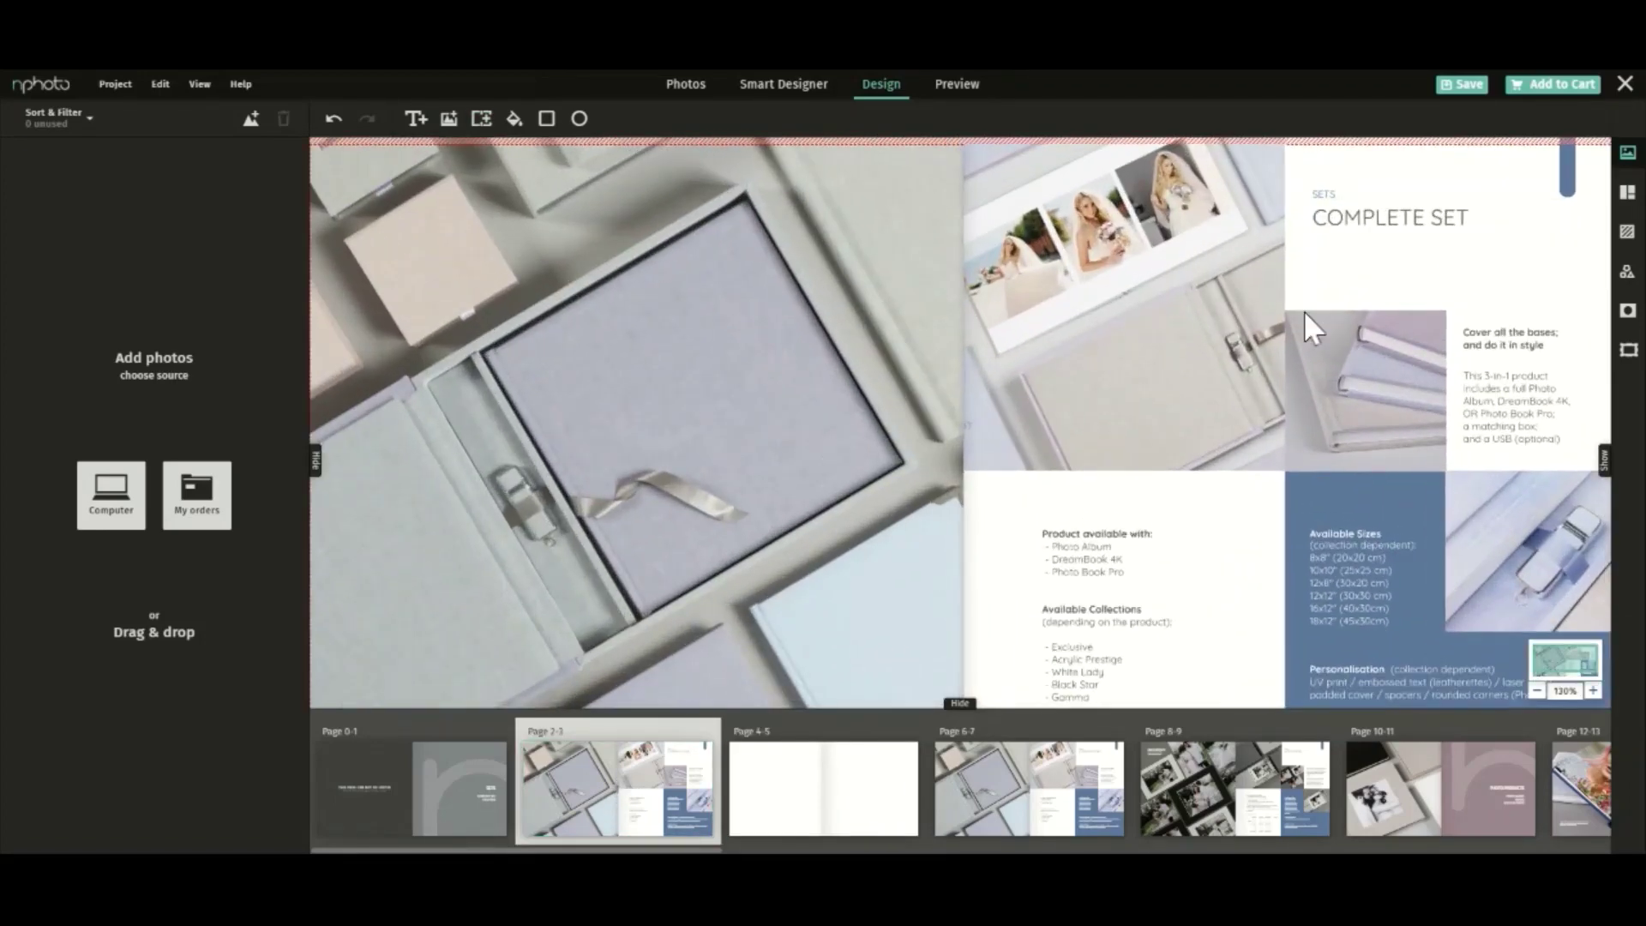
scroll(1279, 465, down, 1)
click(1342, 472)
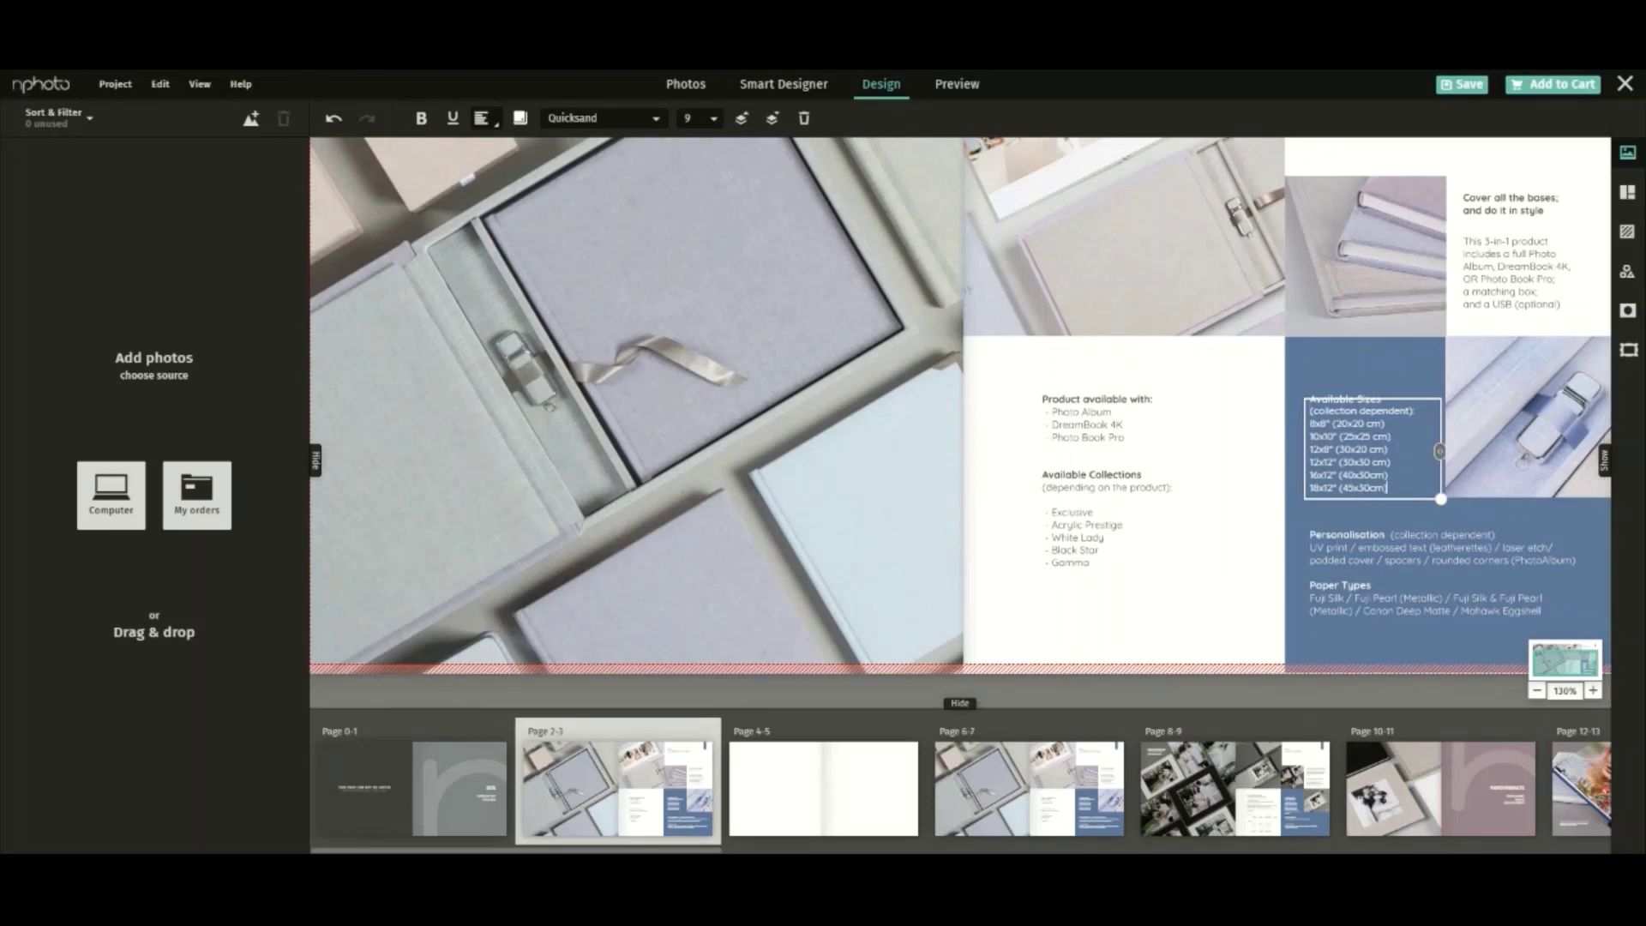
key(BackSpace)
key(BackSpace)
key(BackSpace)
key(BackSpace)
key(BackSpace)
key(BackSpace)
key(BackSpace)
key(BackSpace)
key(BackSpace)
key(BackSpace)
key(BackSpace)
key(BackSpace)
key(BackSpace)
key(BackSpace)
key(BackSpace)
key(BackSpace)
key(BackSpace)
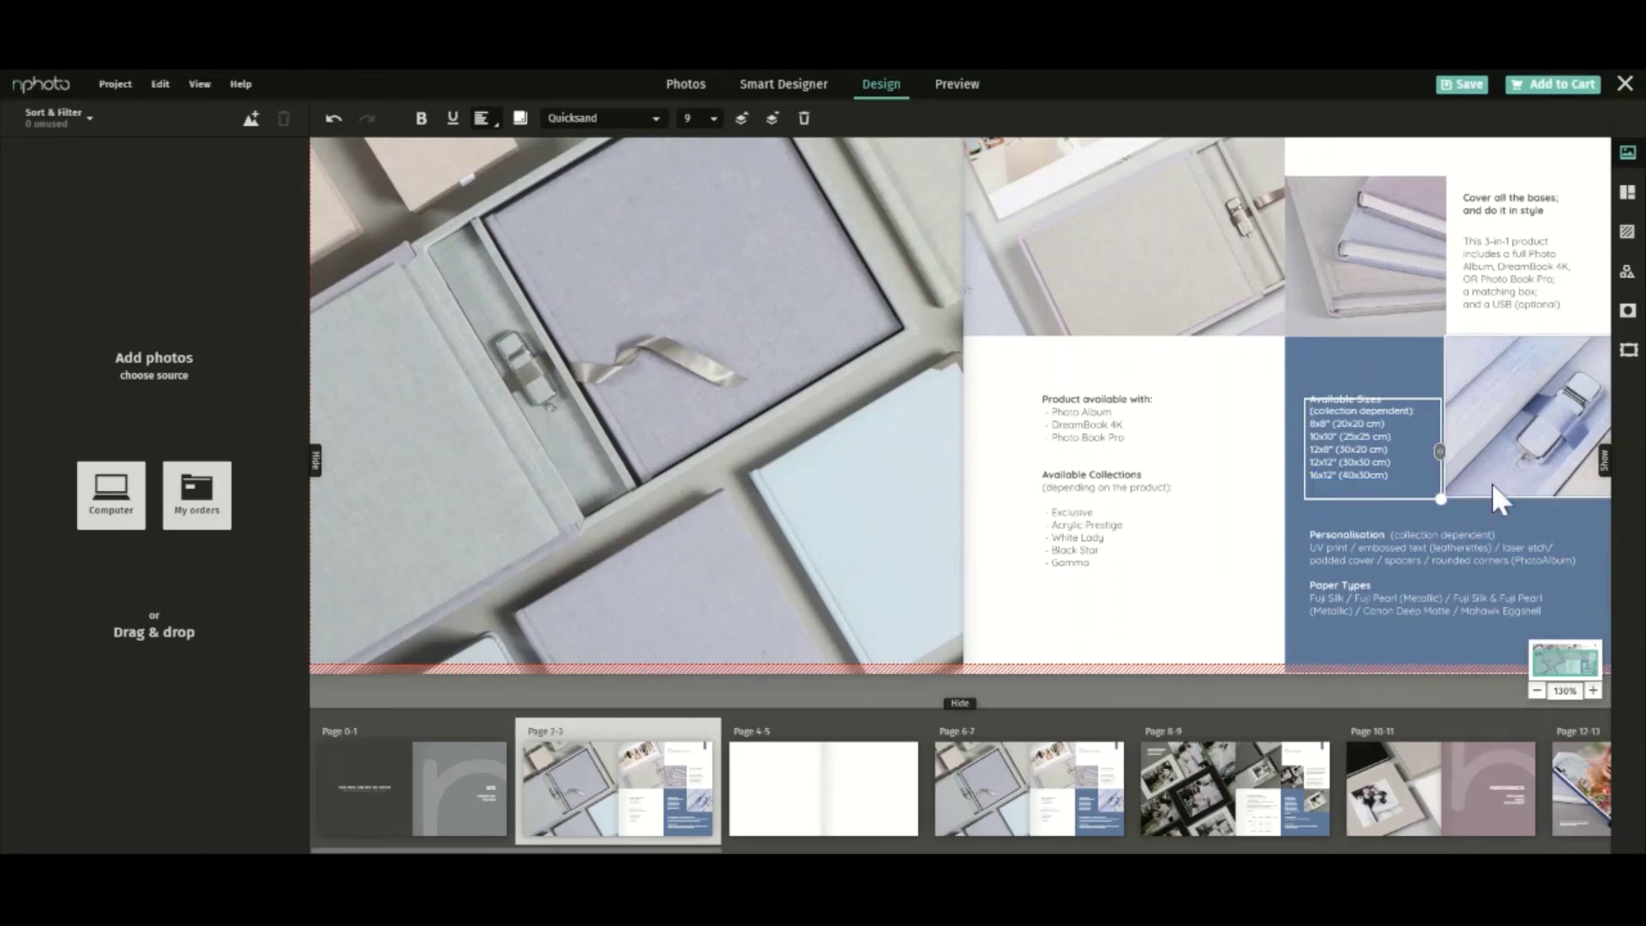
key(BackSpace)
key(BackSpace)
key(BackSpace)
key(BackSpace)
key(BackSpace)
key(BackSpace)
key(BackSpace)
key(BackSpace)
key(BackSpace)
key(BackSpace)
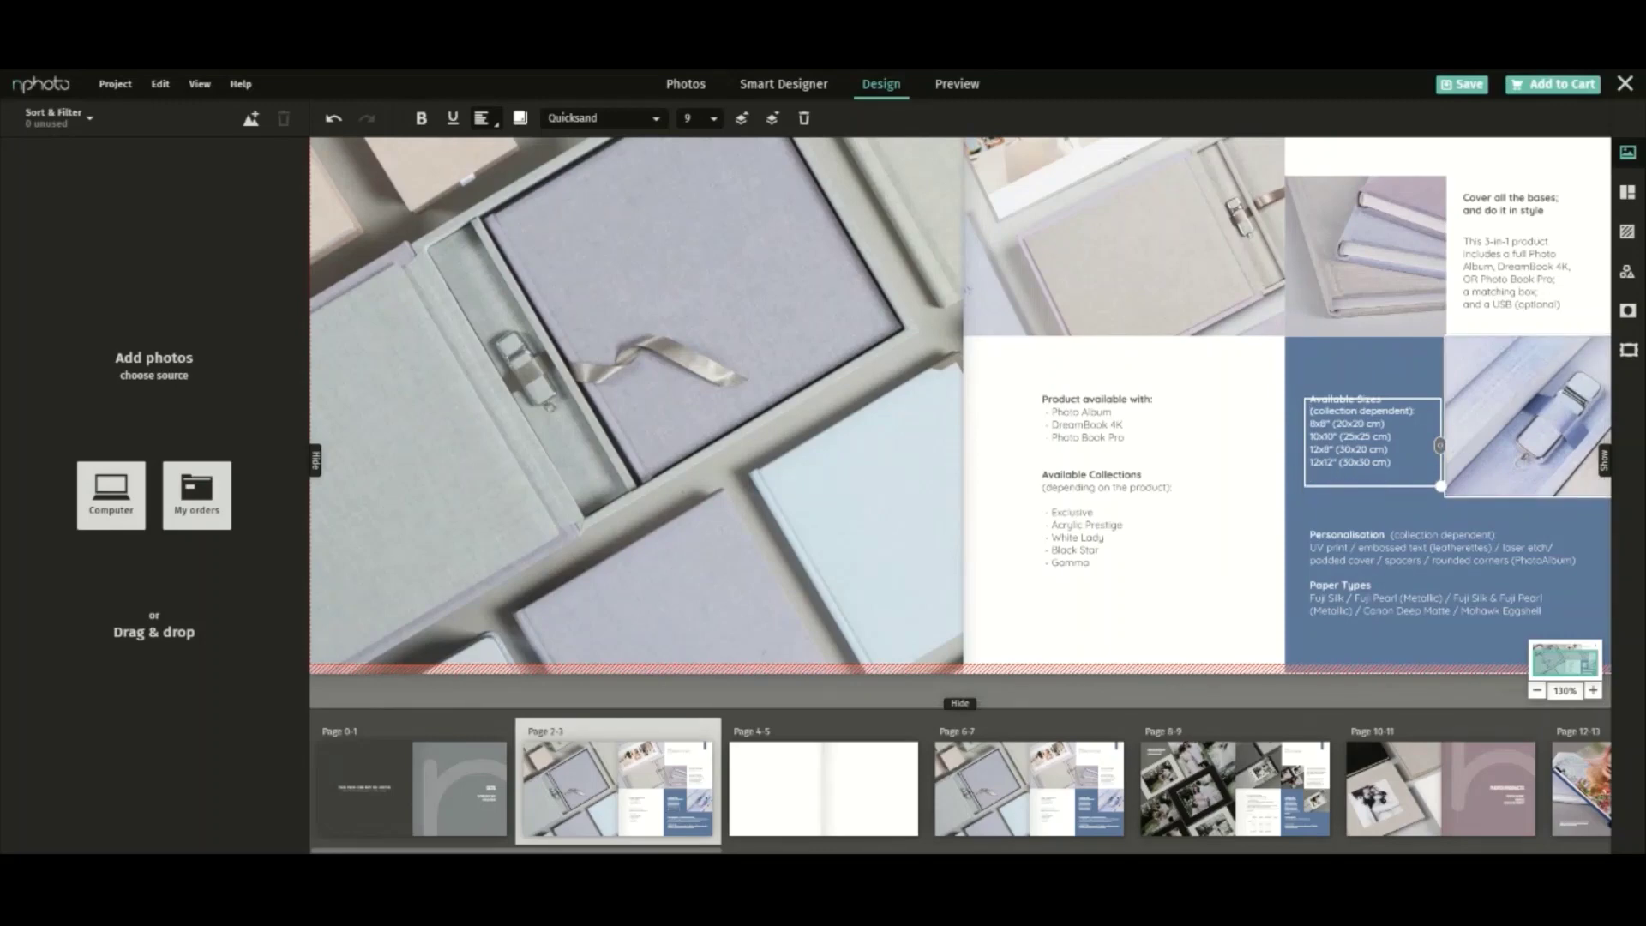
click(1365, 500)
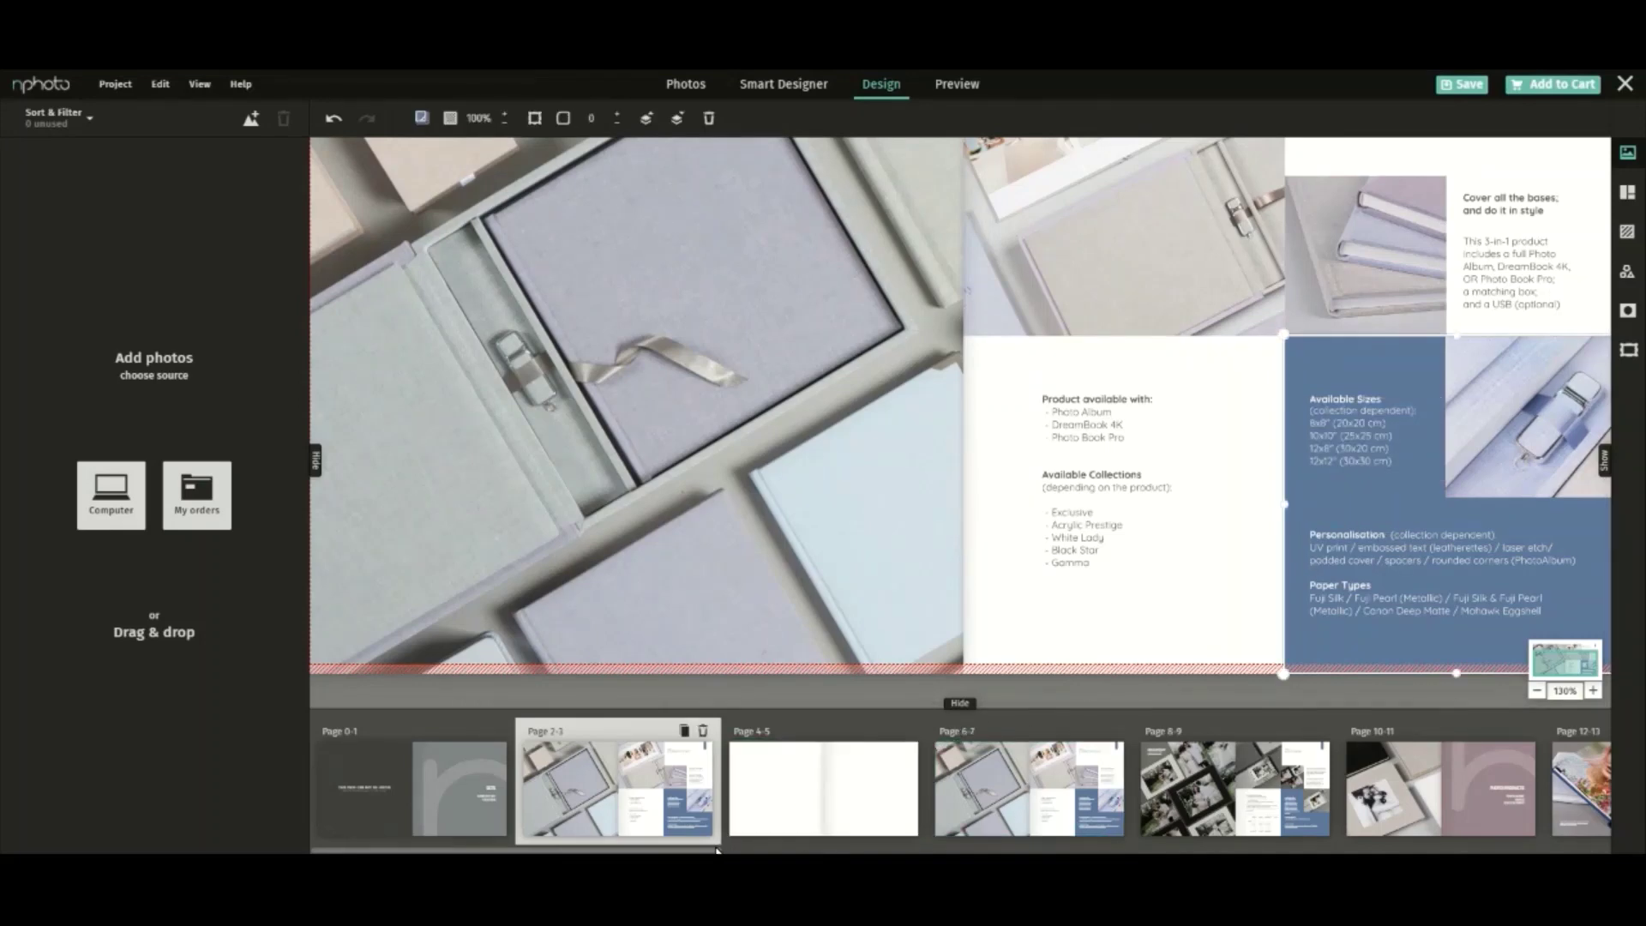
drag(739, 849, 1637, 849)
- On page 38, add a text box below ABOUT ME reading 'All about me and my photography'
click(1476, 825)
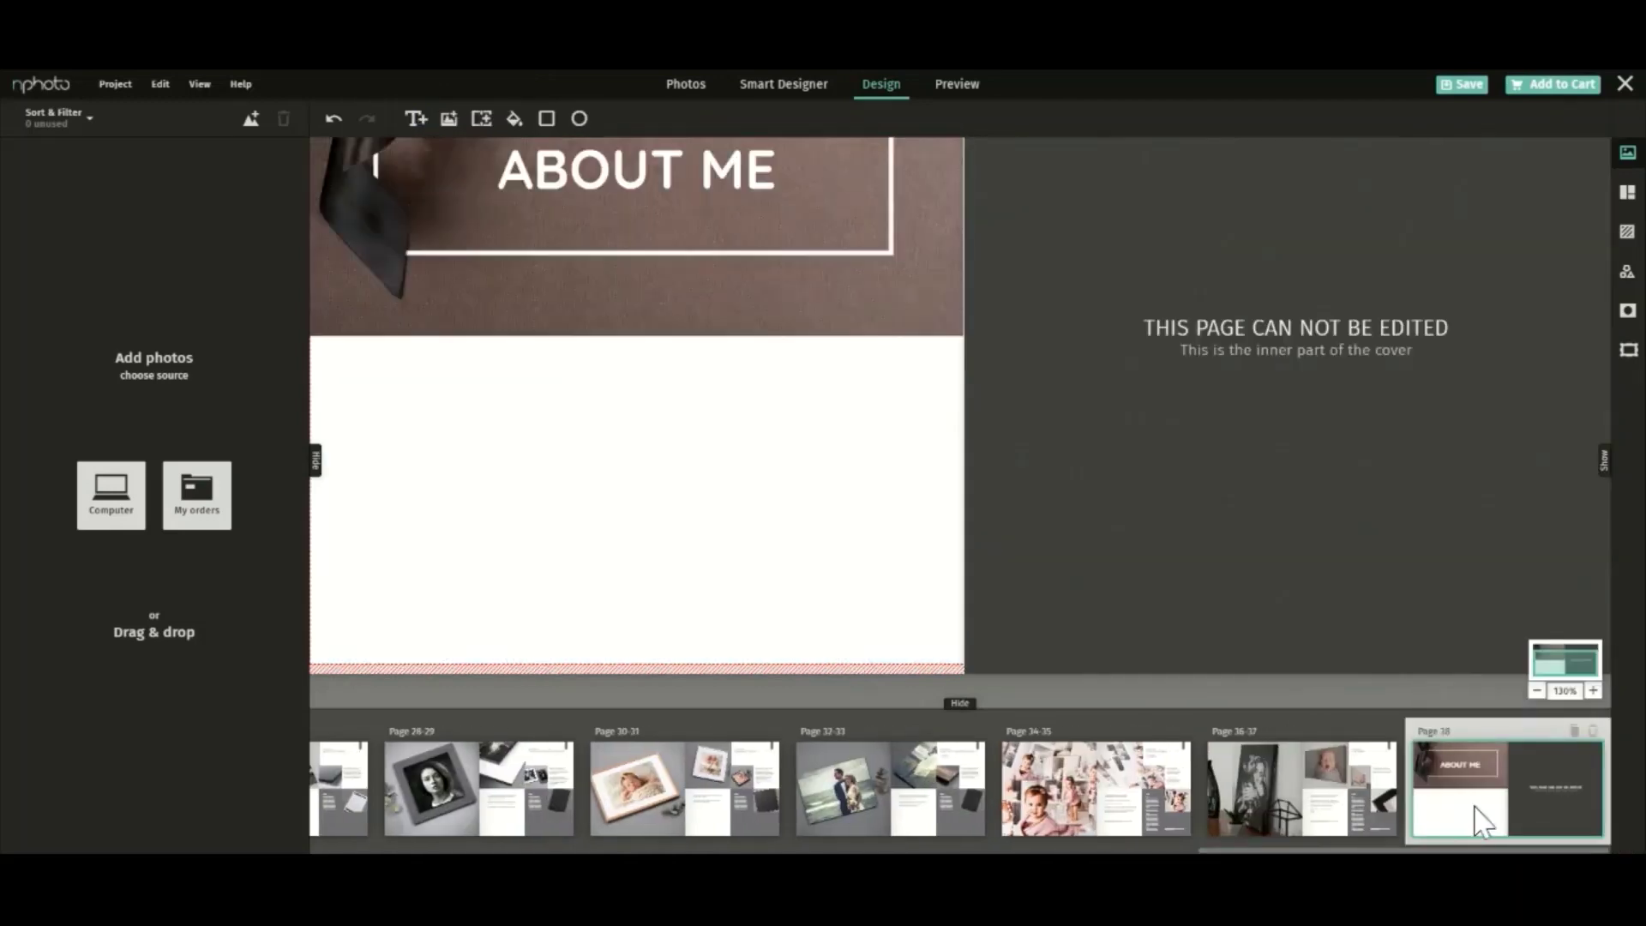
click(415, 118)
drag(708, 347, 706, 455)
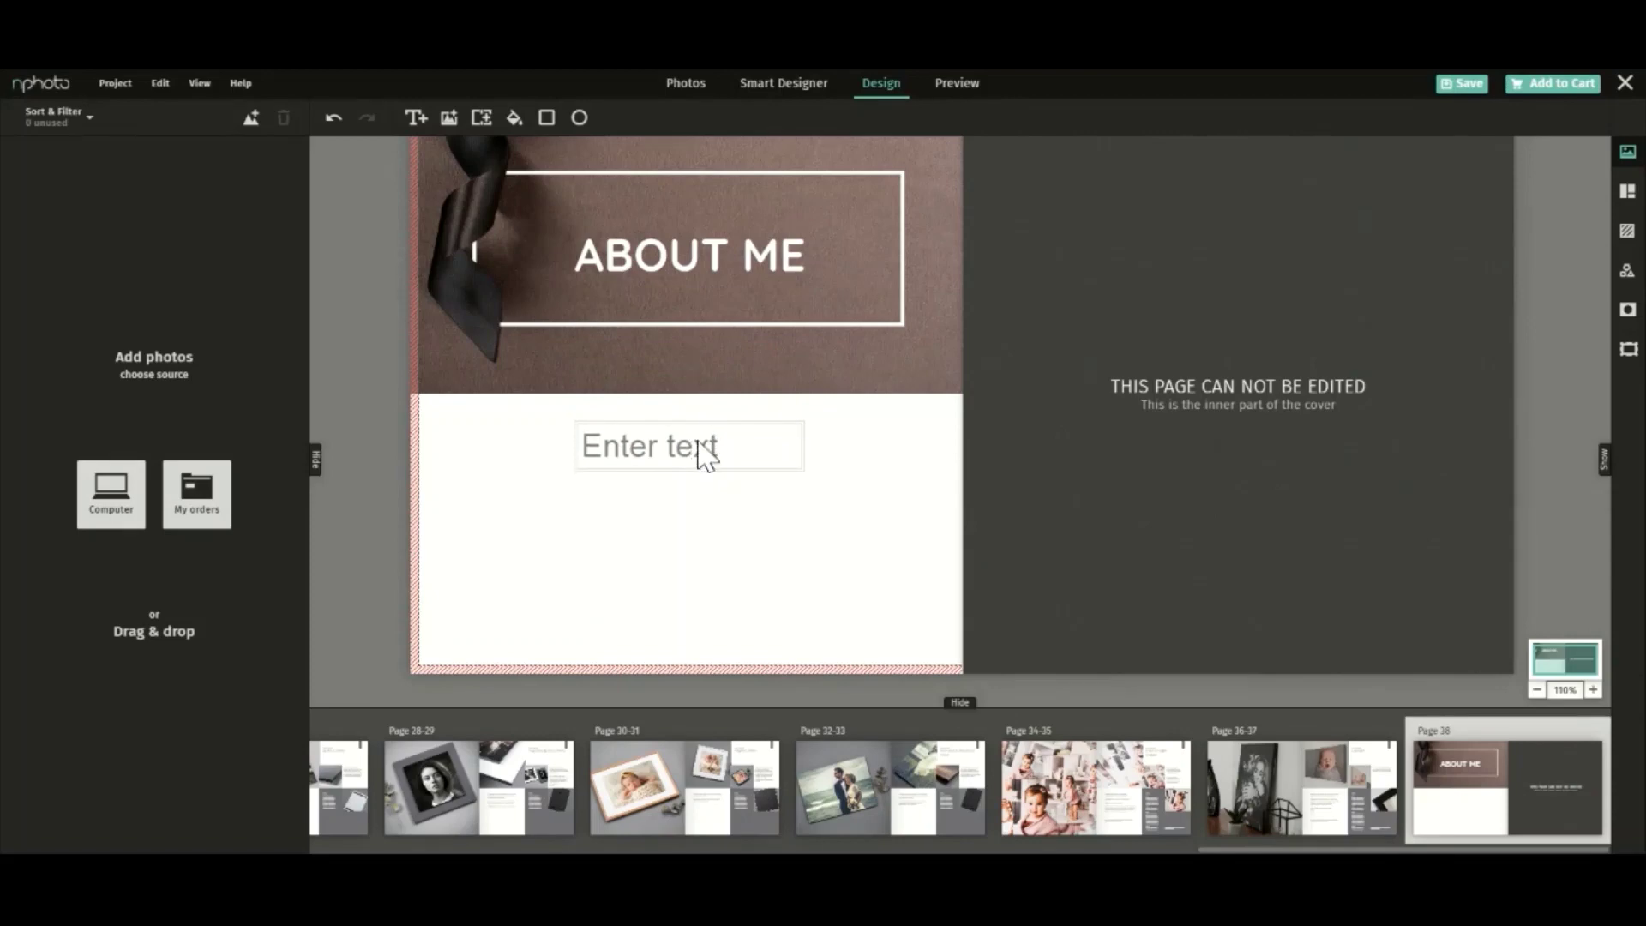
click(706, 450)
text(All about me and my)
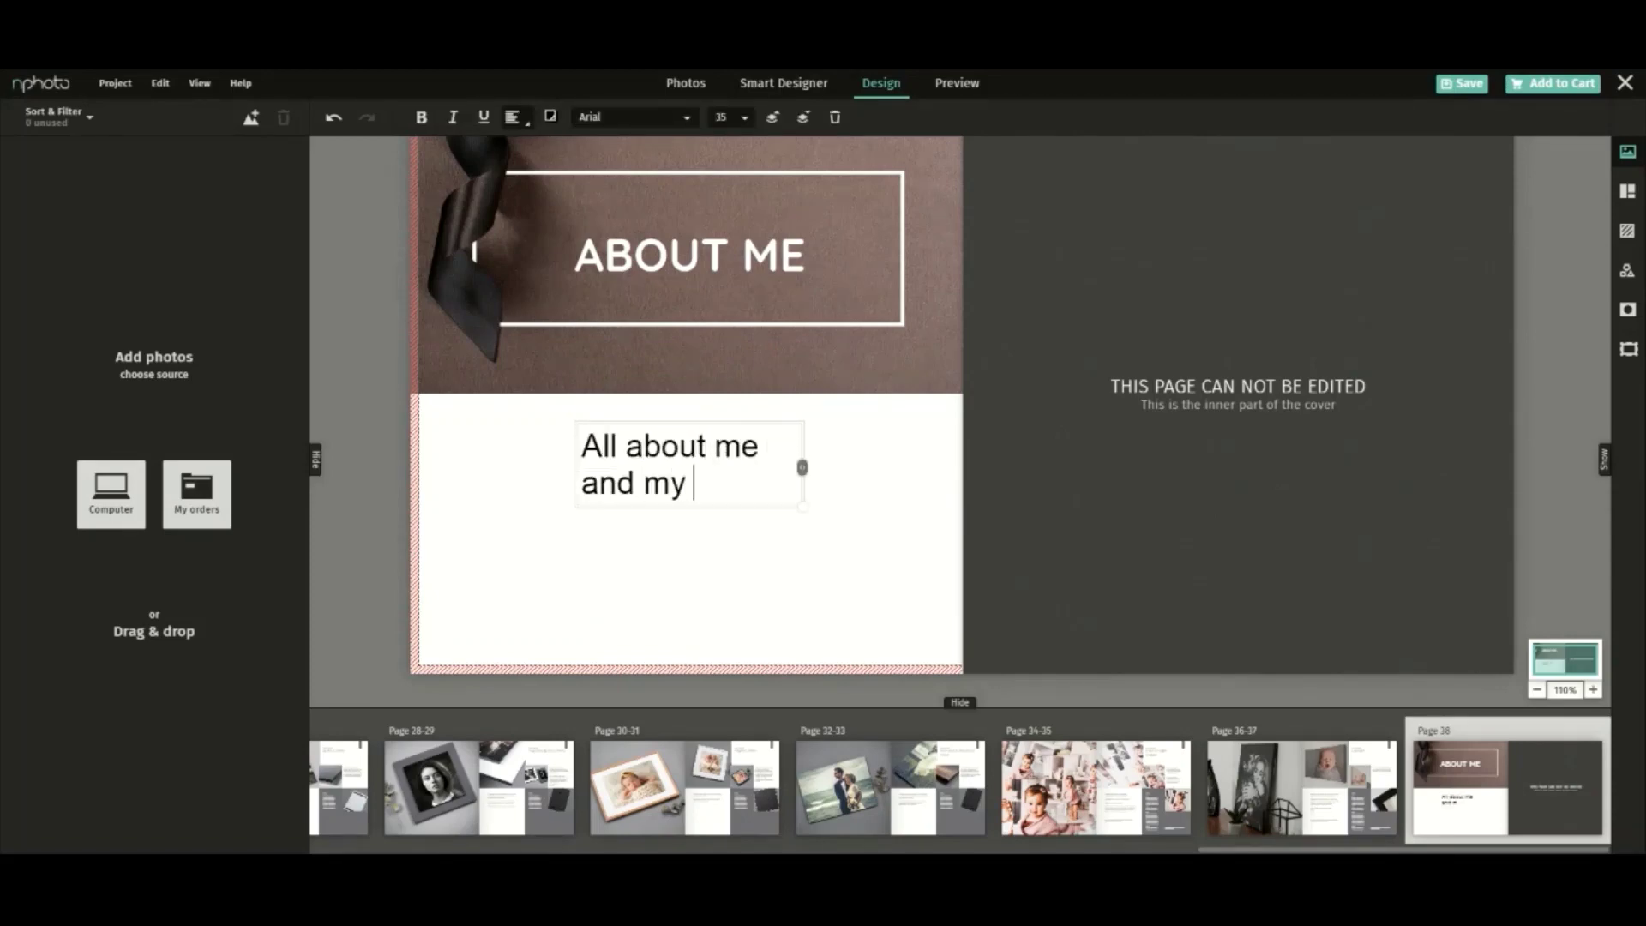
text(photography)
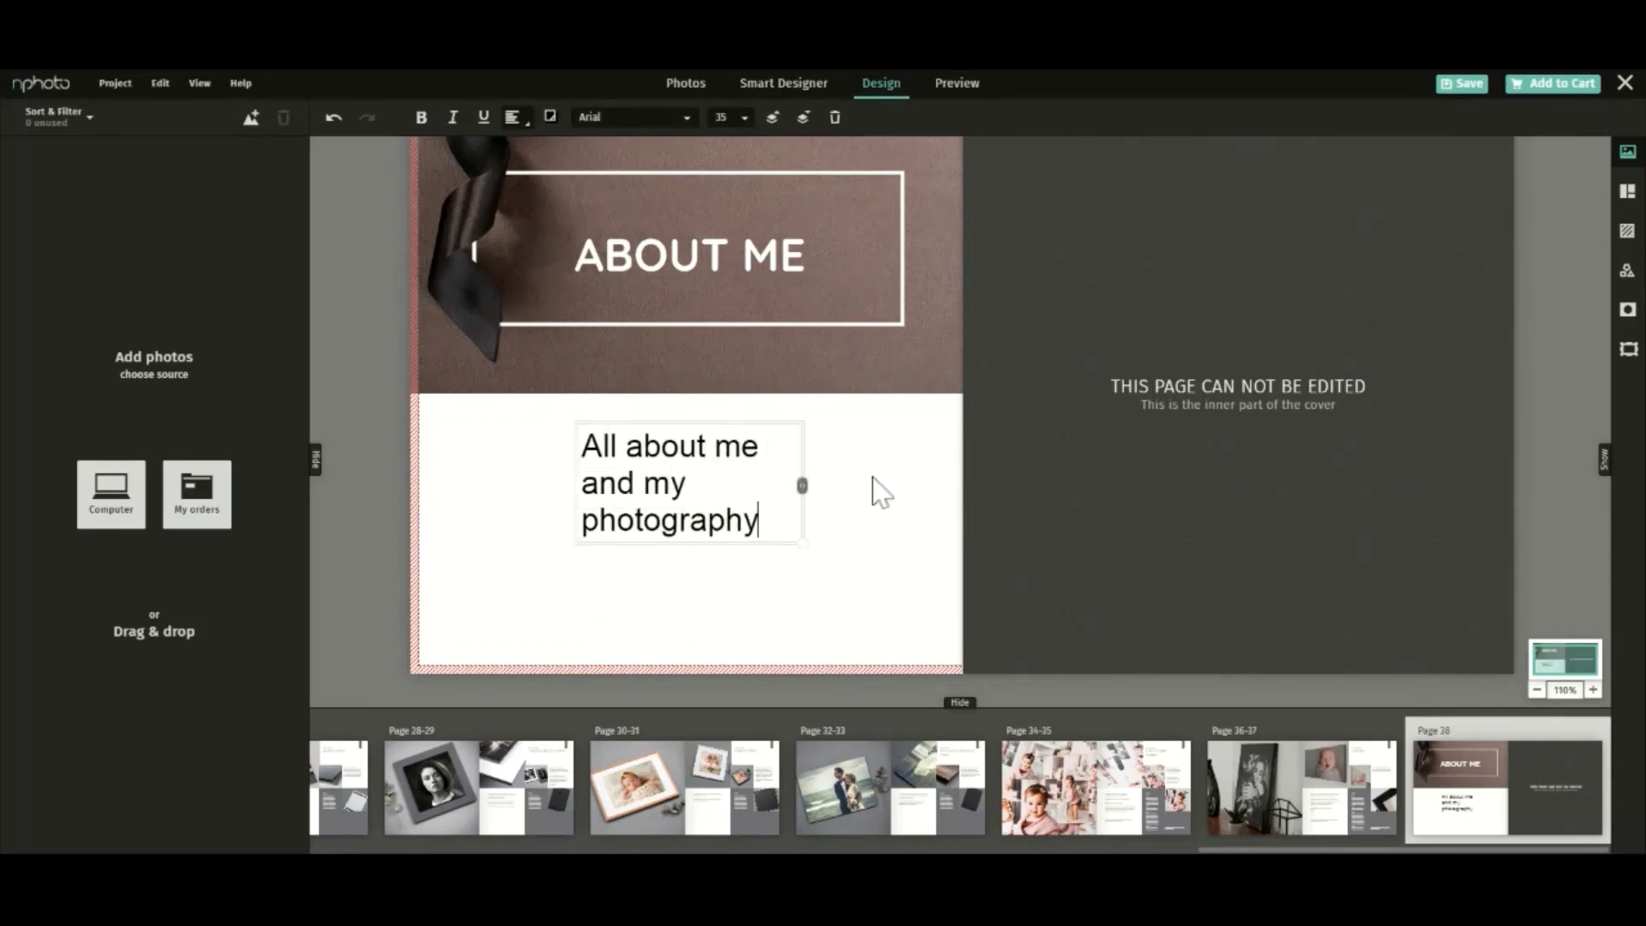
click(873, 480)
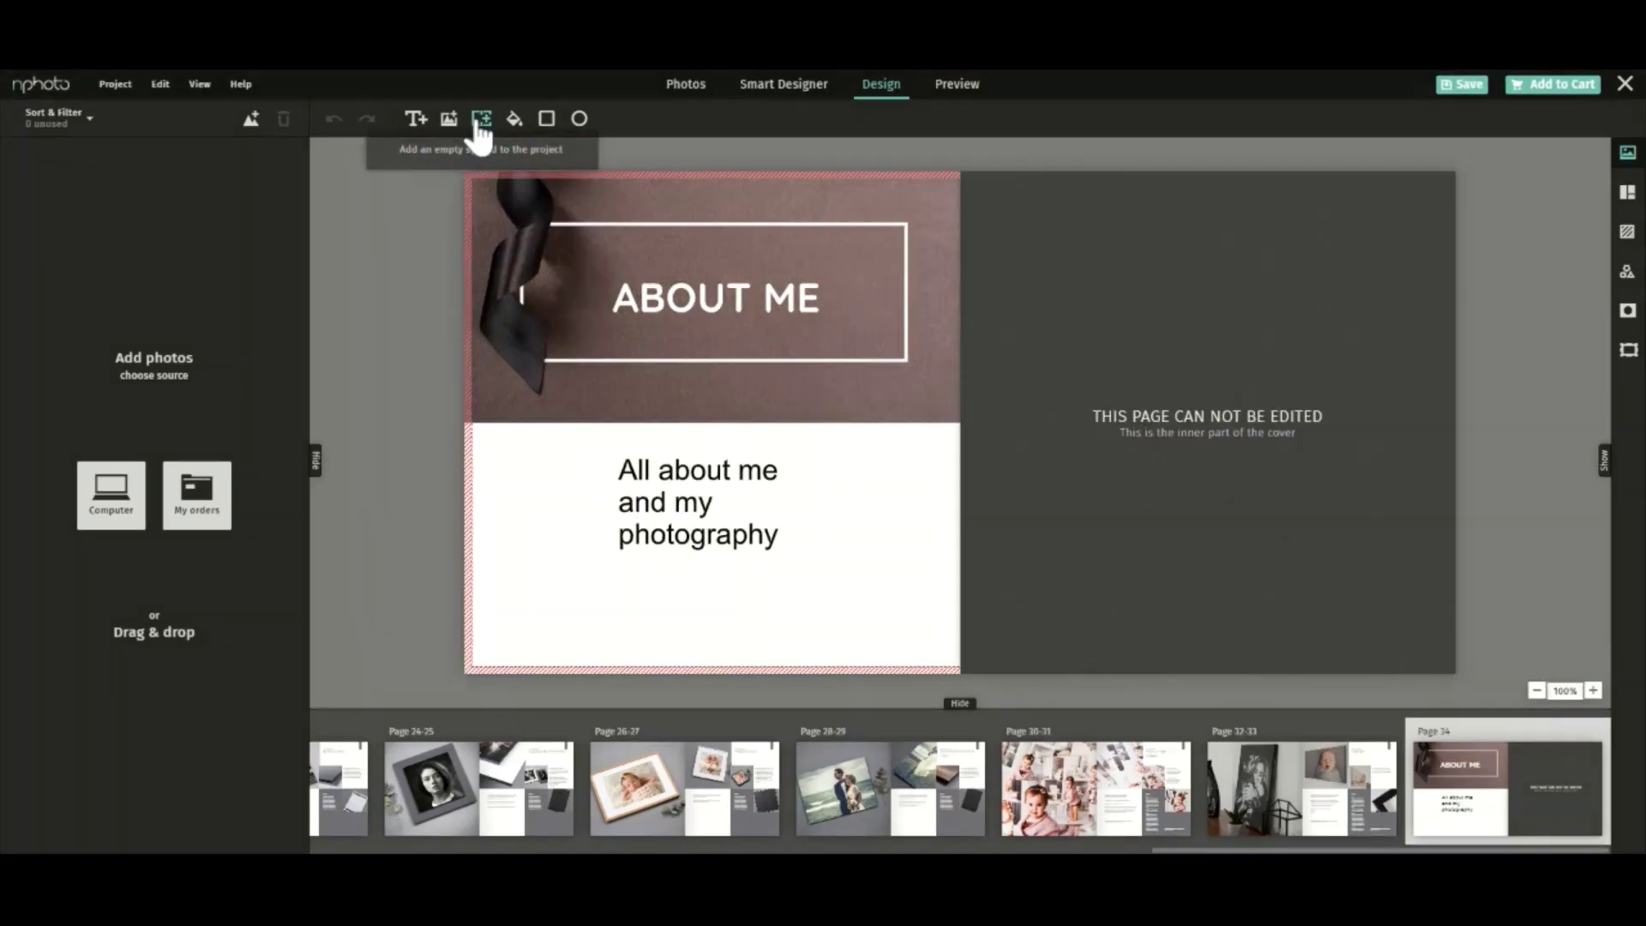
- Add an empty spread with a text box reading 'Seasonal voucher, discount code or special offer can be included her'
click(481, 118)
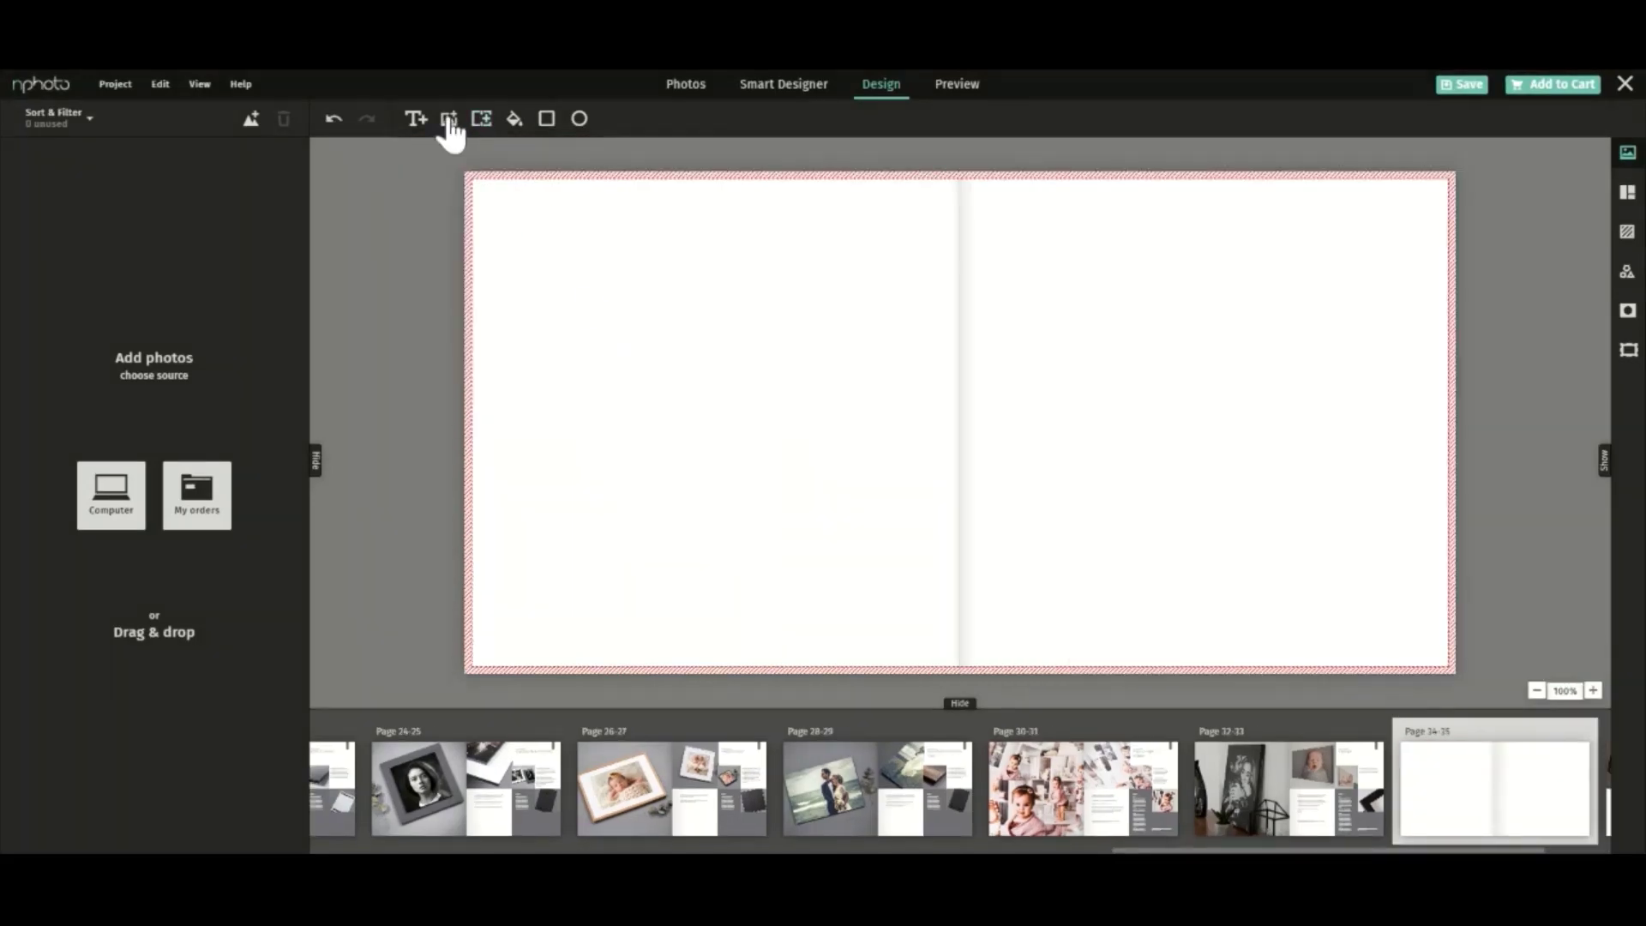
click(415, 118)
click(676, 403)
text(S)
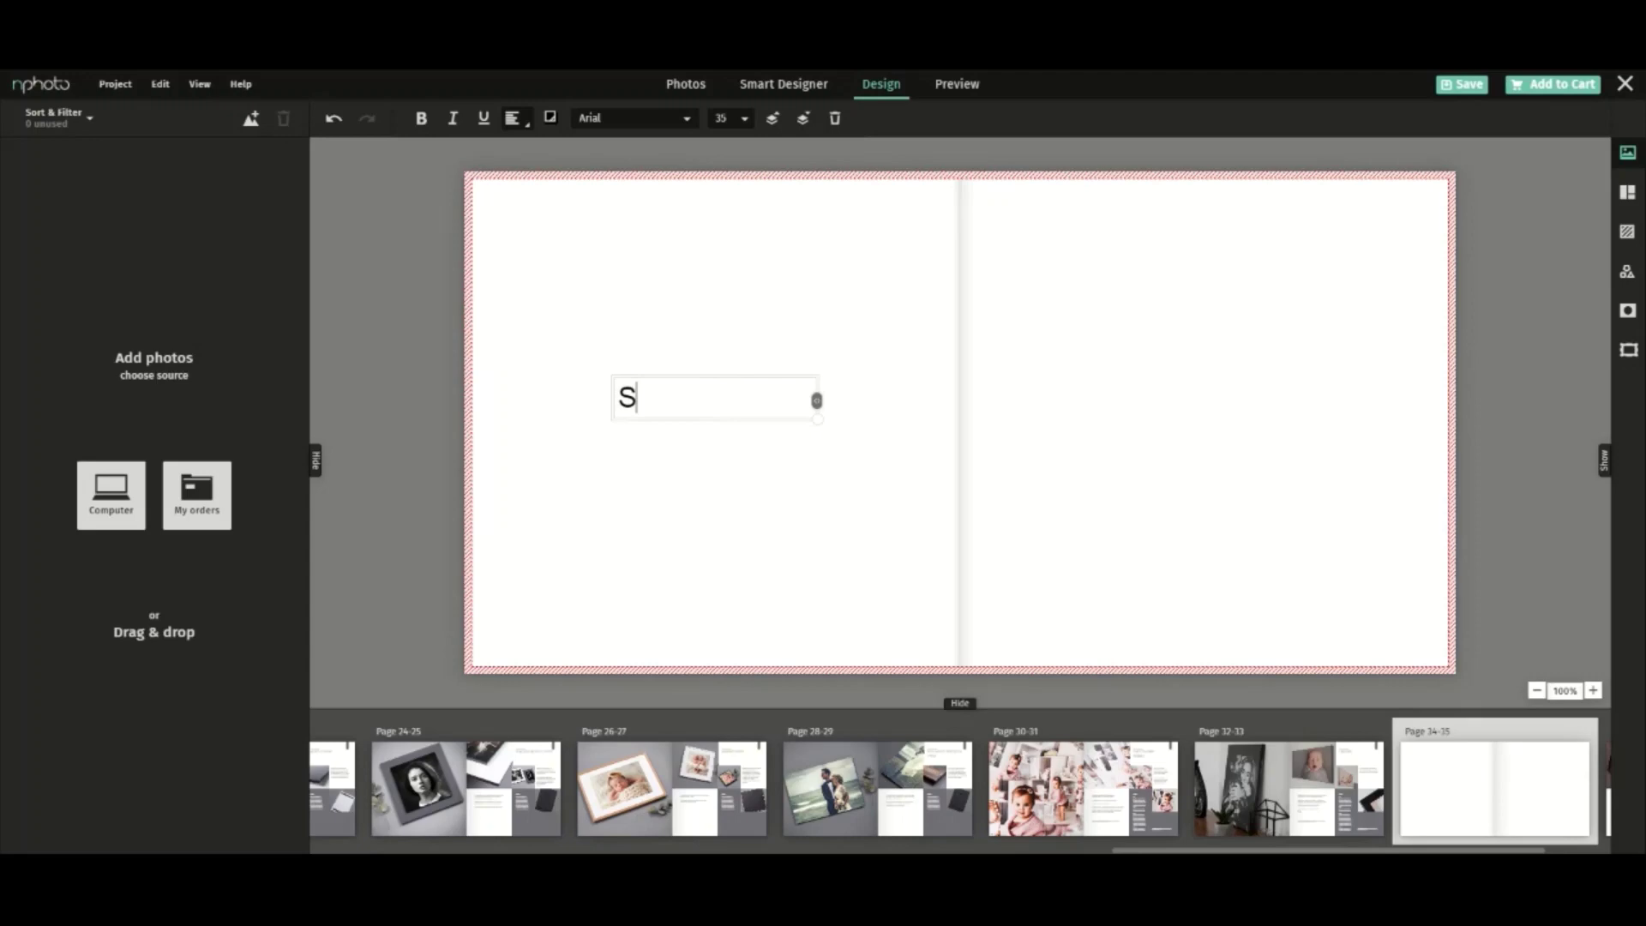
text(easonal v)
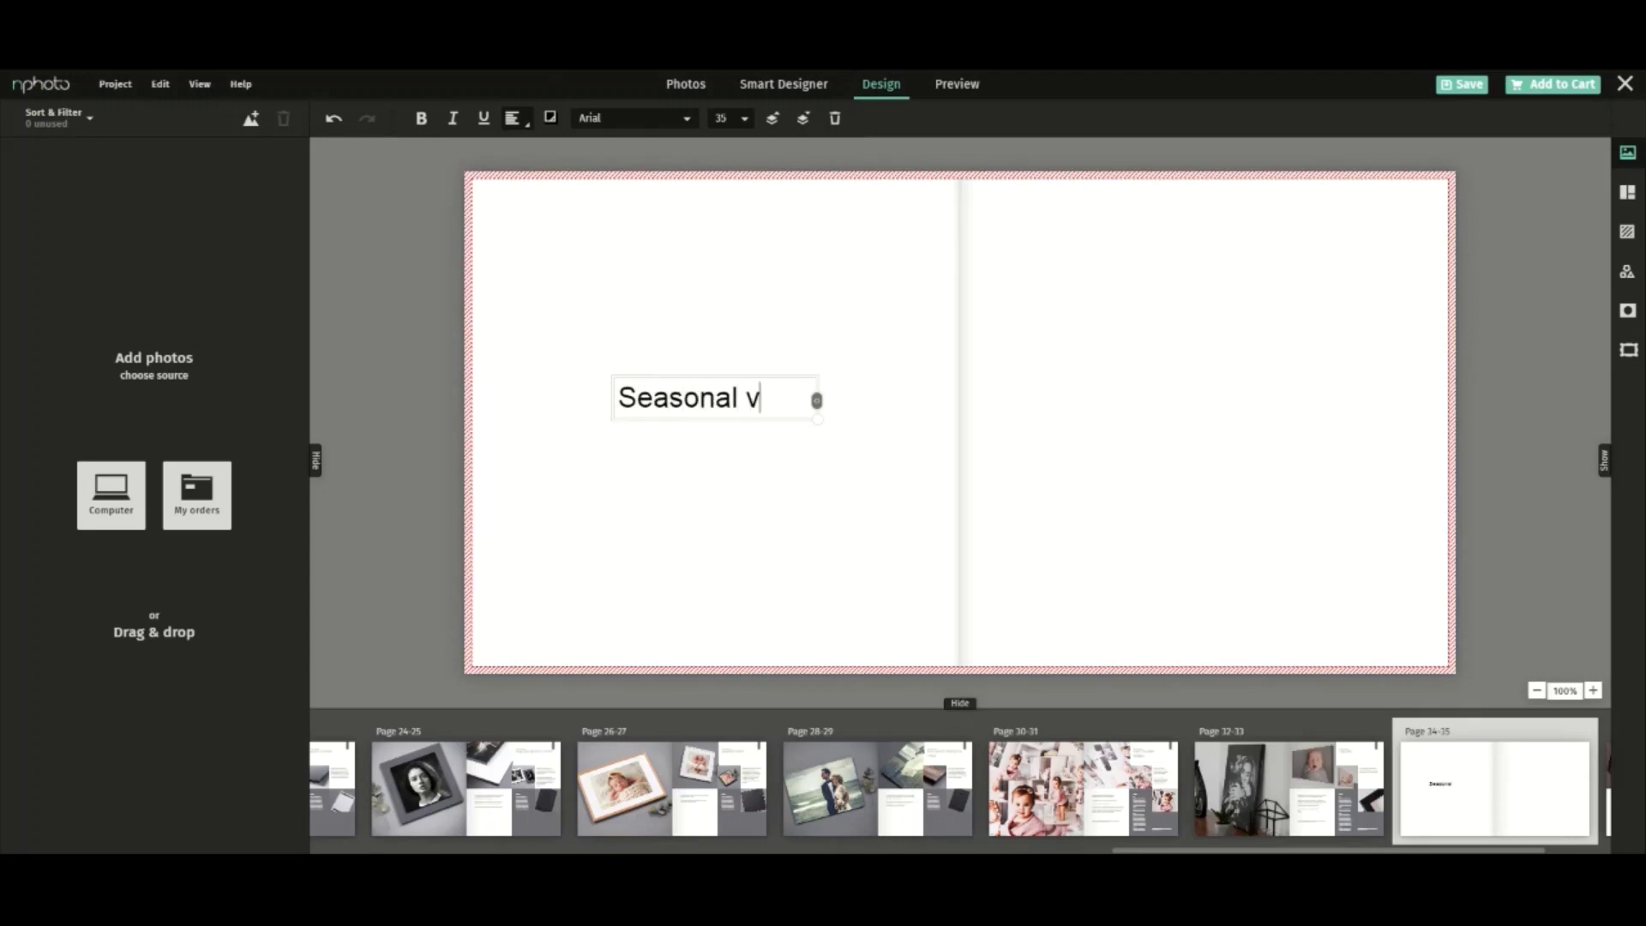
text(oucher, discoun)
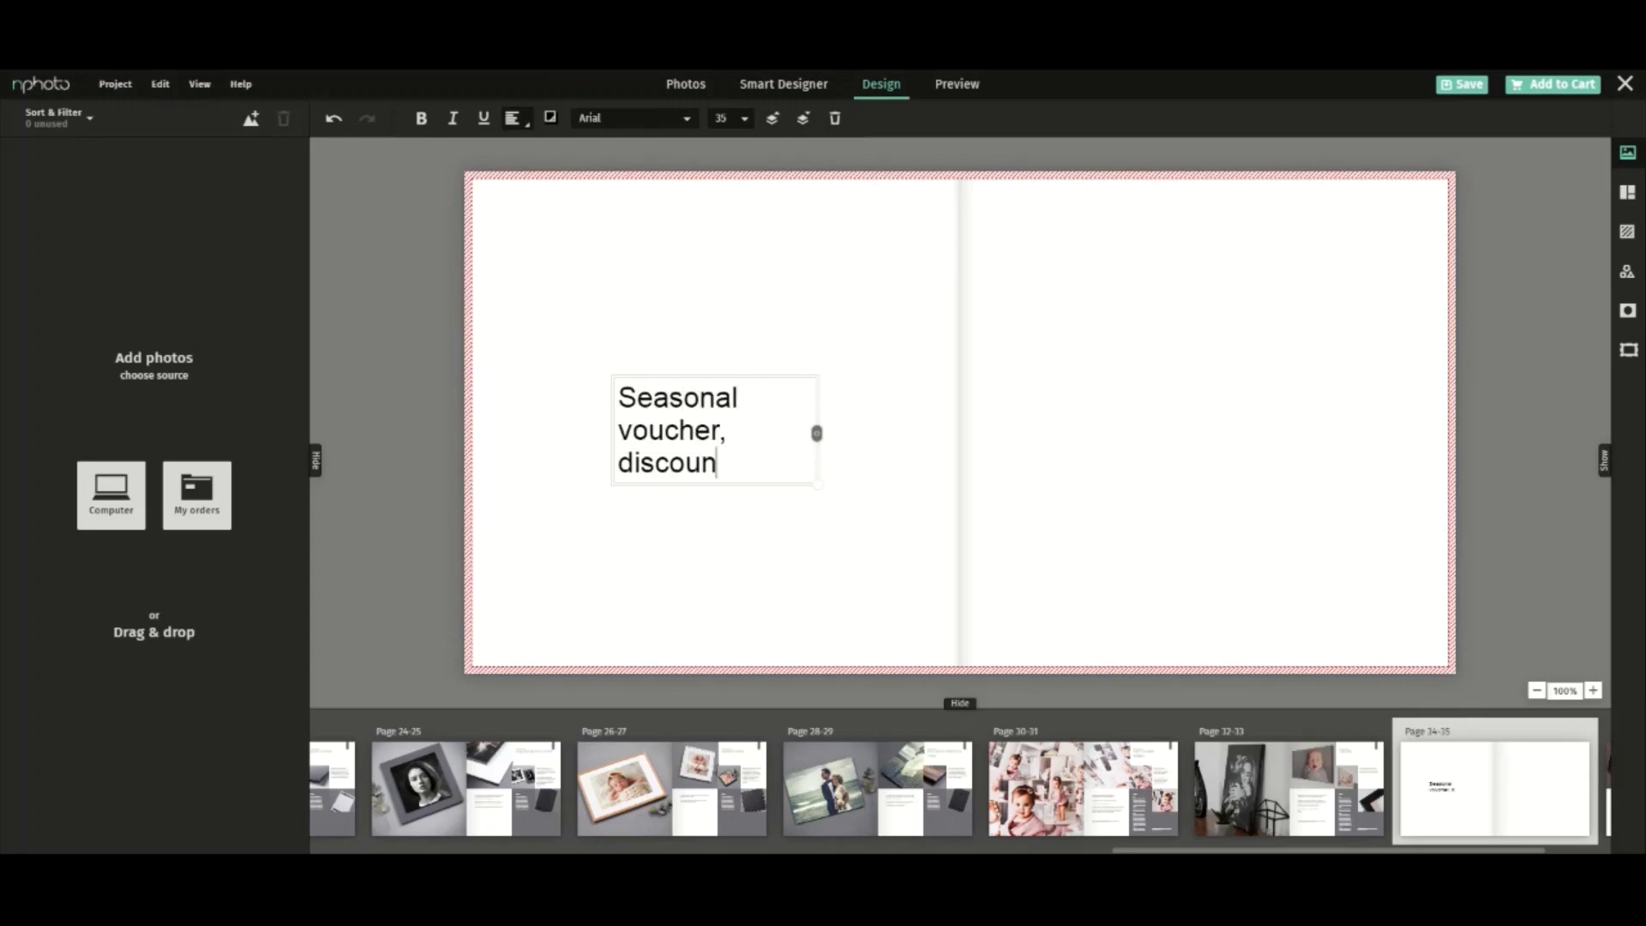
text(t code o)
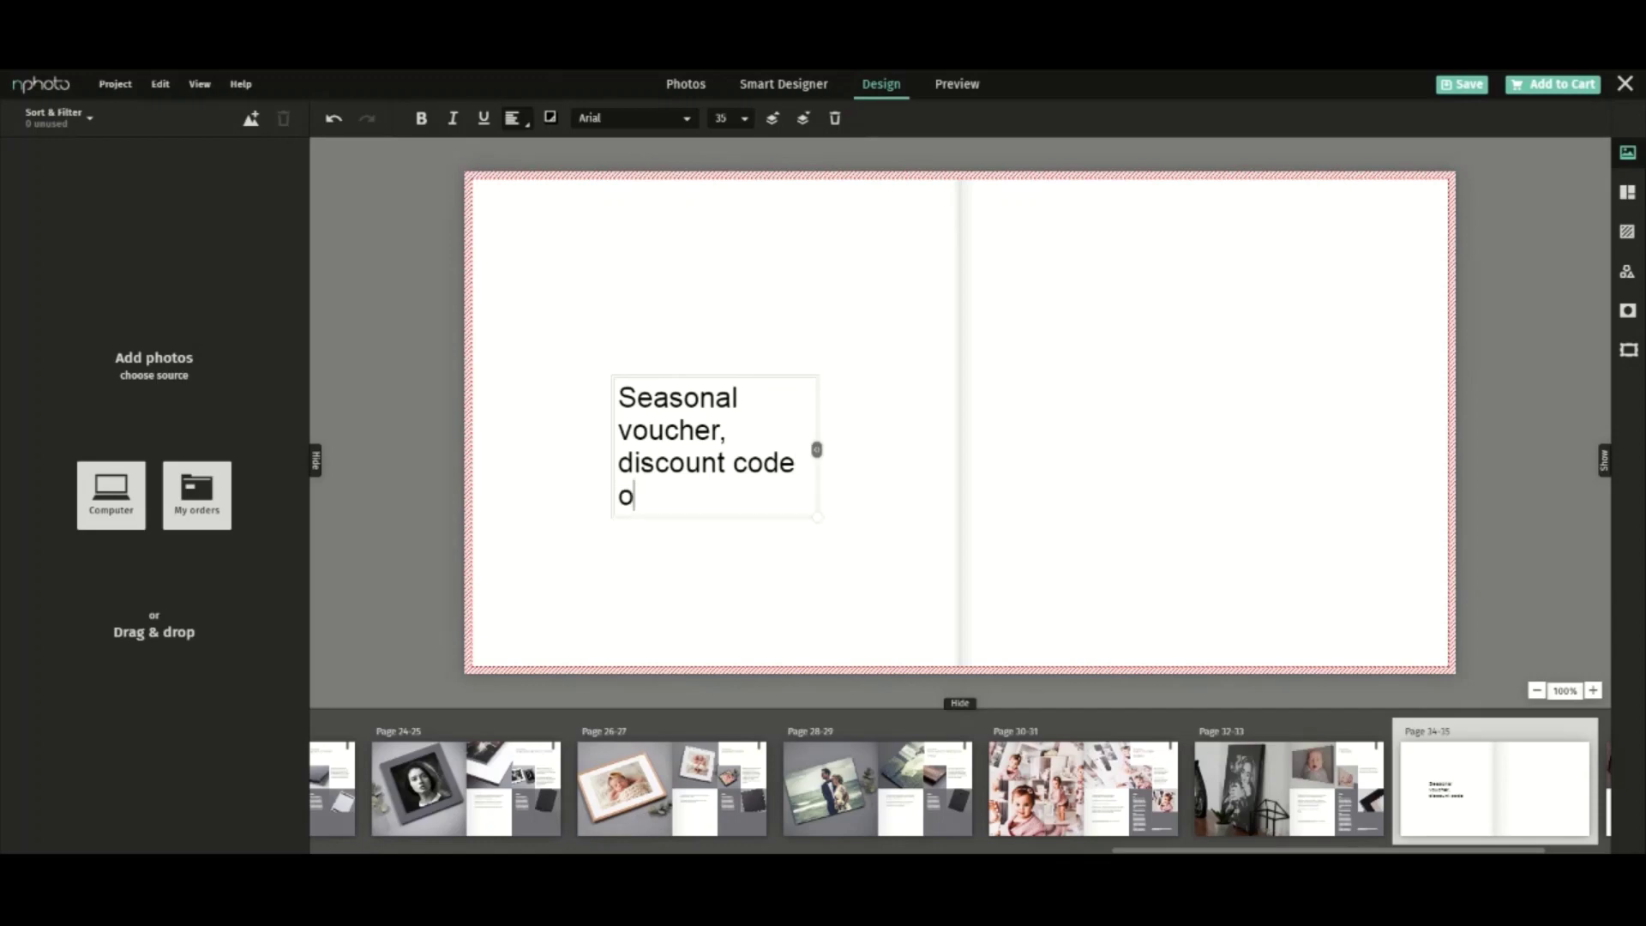
text(r special offer)
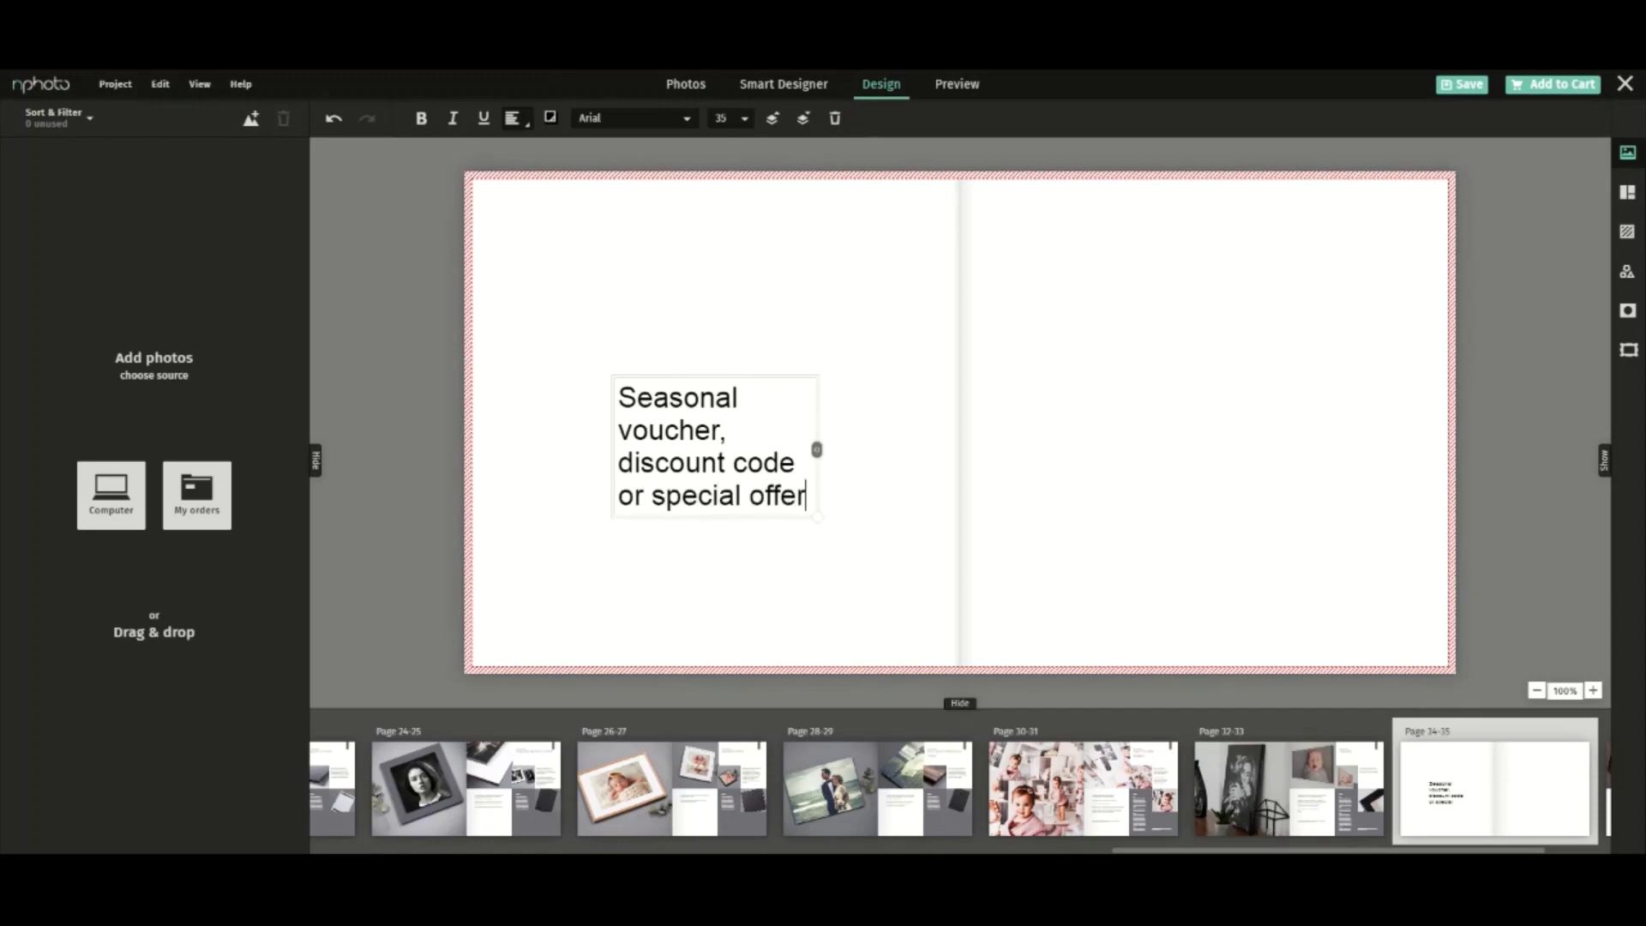
text( can be i)
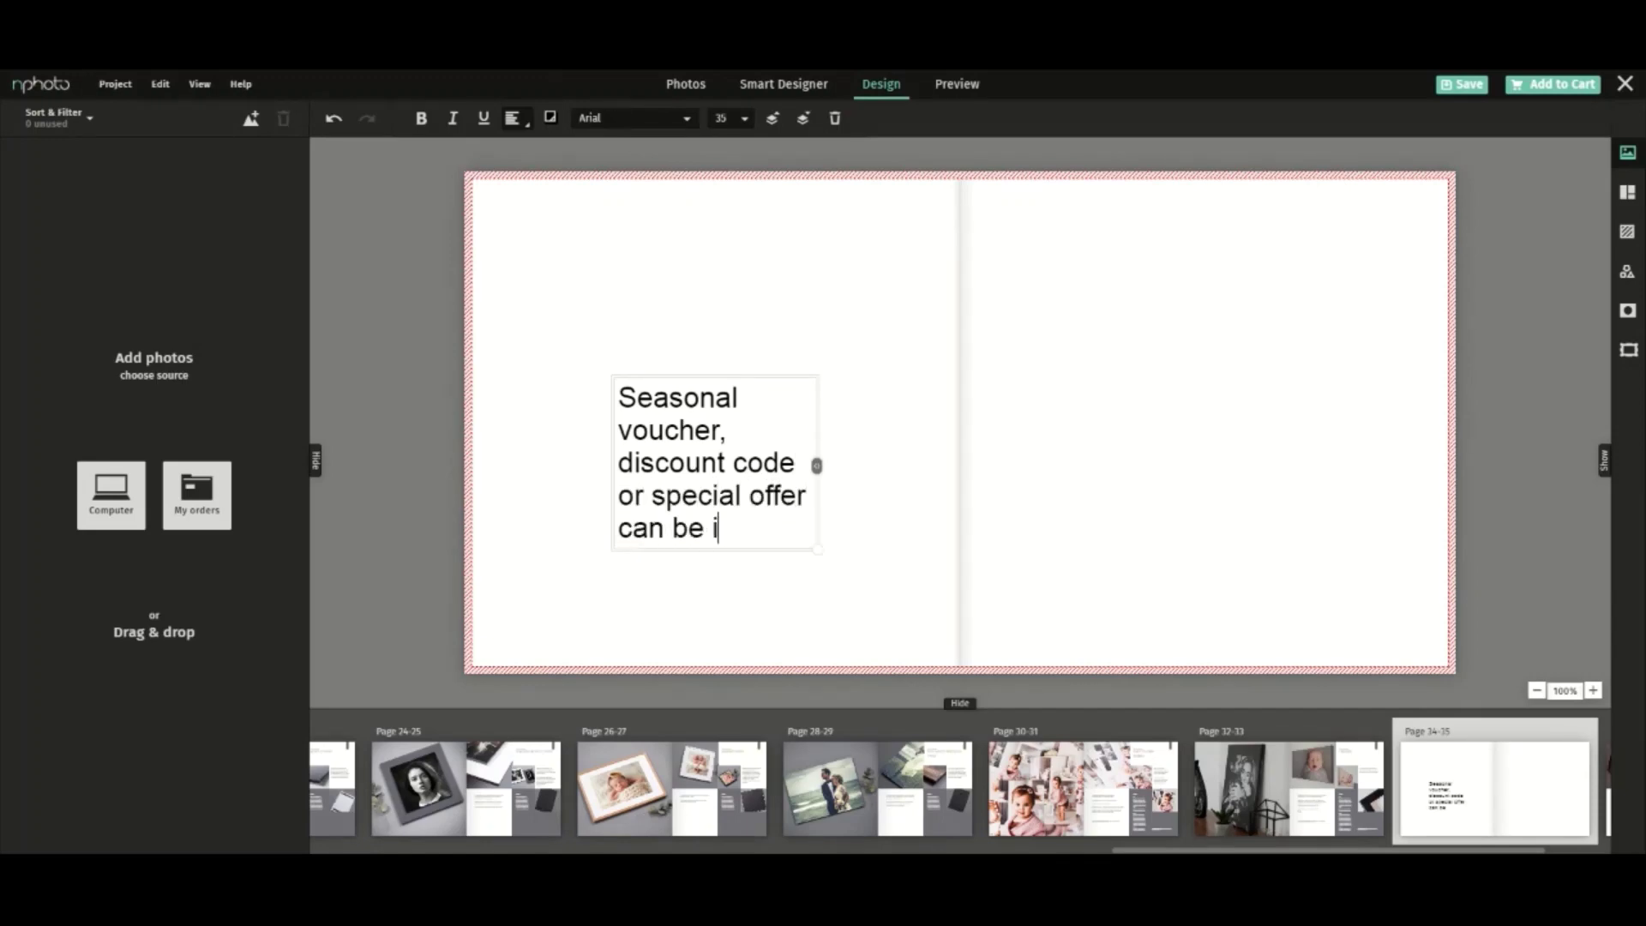
text(ncluded here)
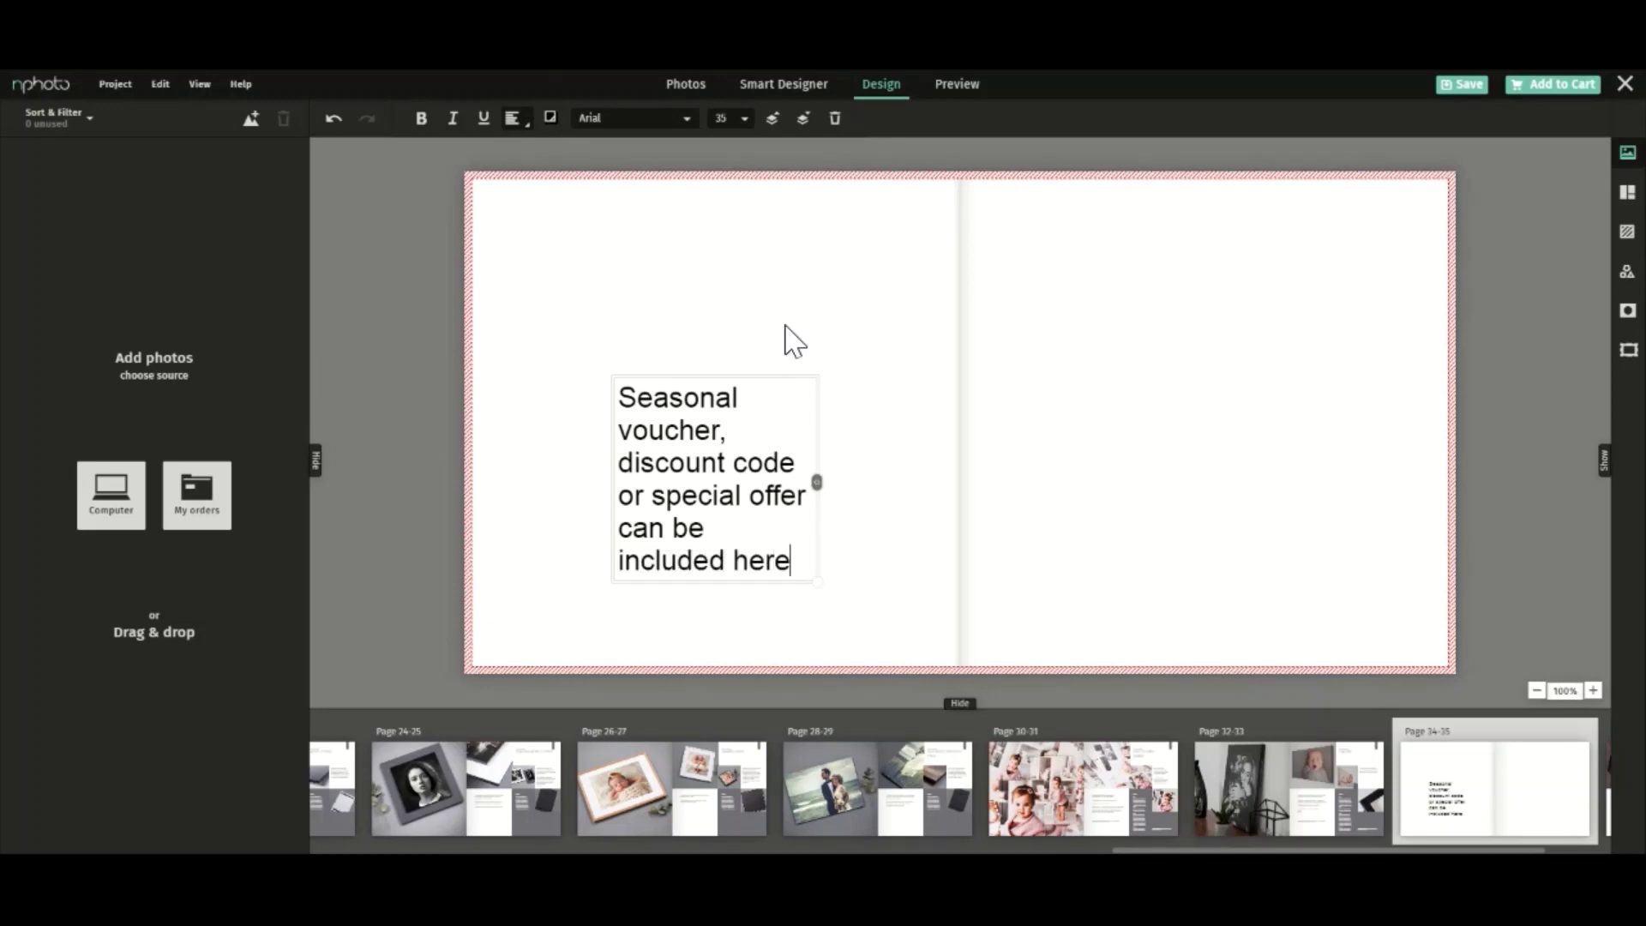
- Finish the voucher text, save the catalogue and add it to the cart
click(794, 338)
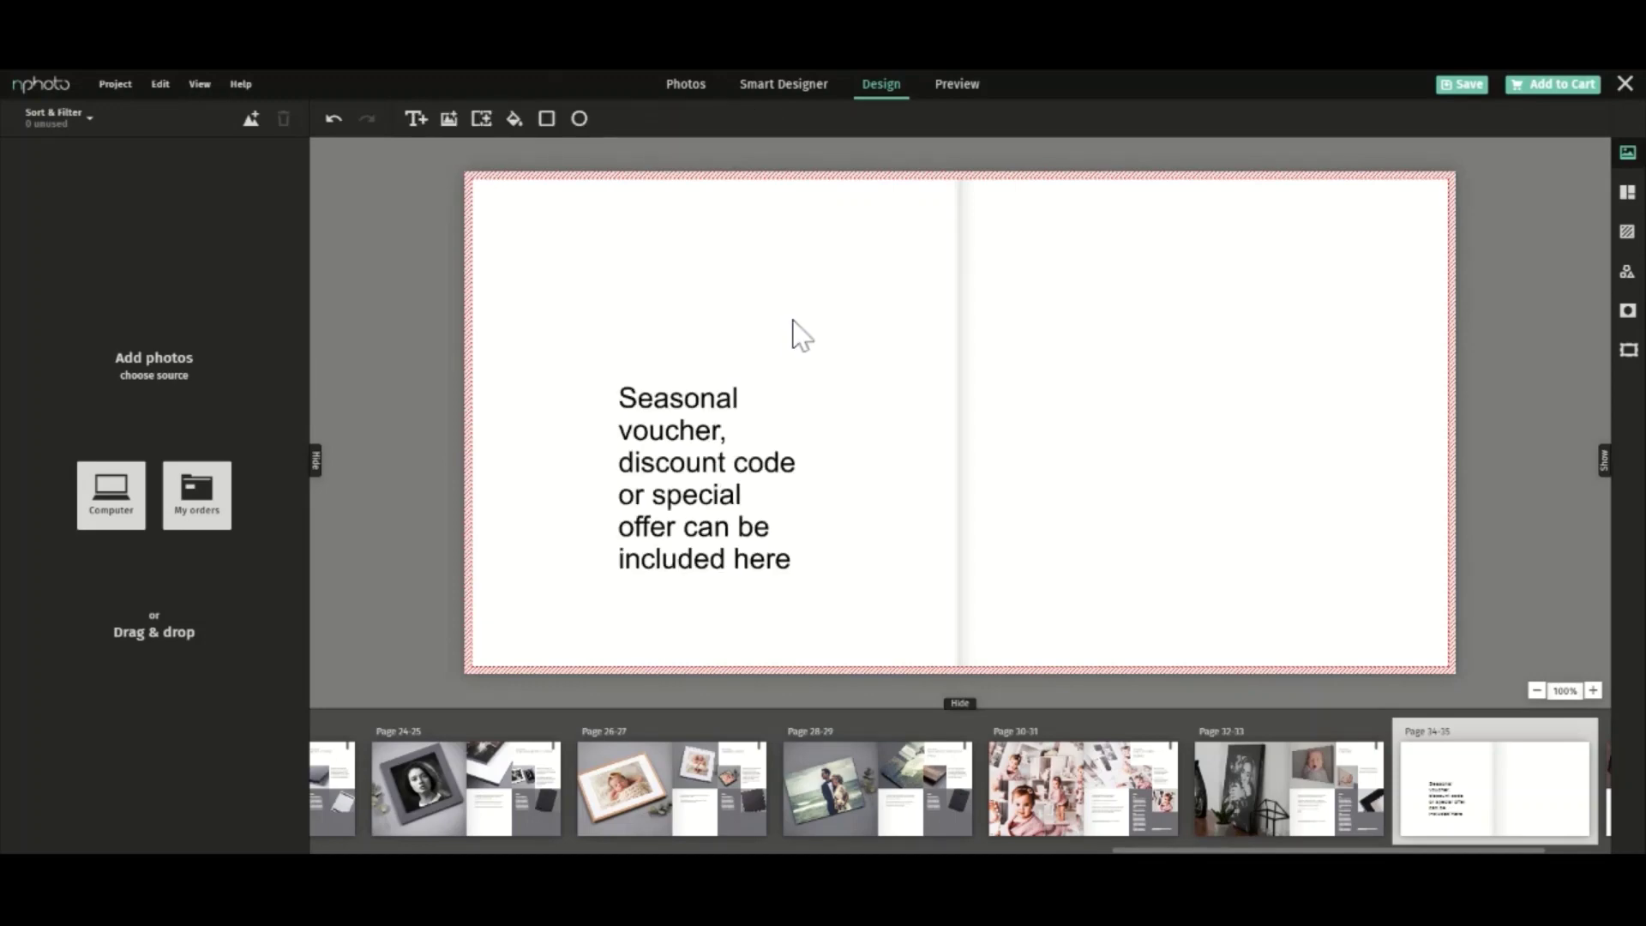
click(1475, 84)
click(1545, 84)
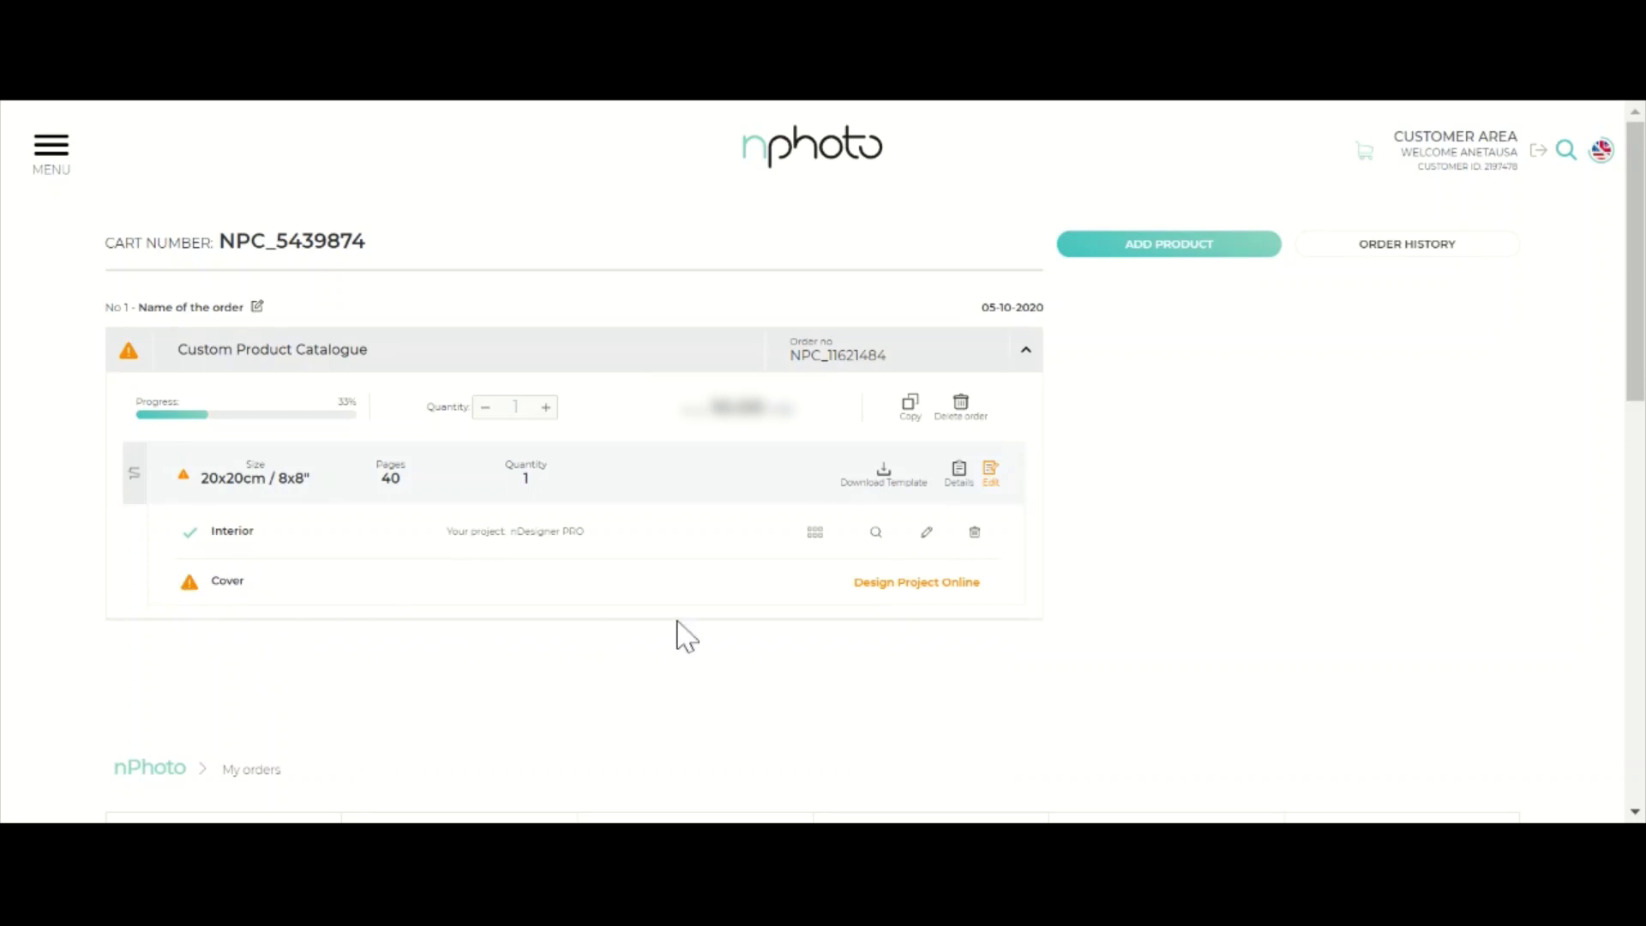
- Open the Cover project from the cart in the online Design editor
click(910, 604)
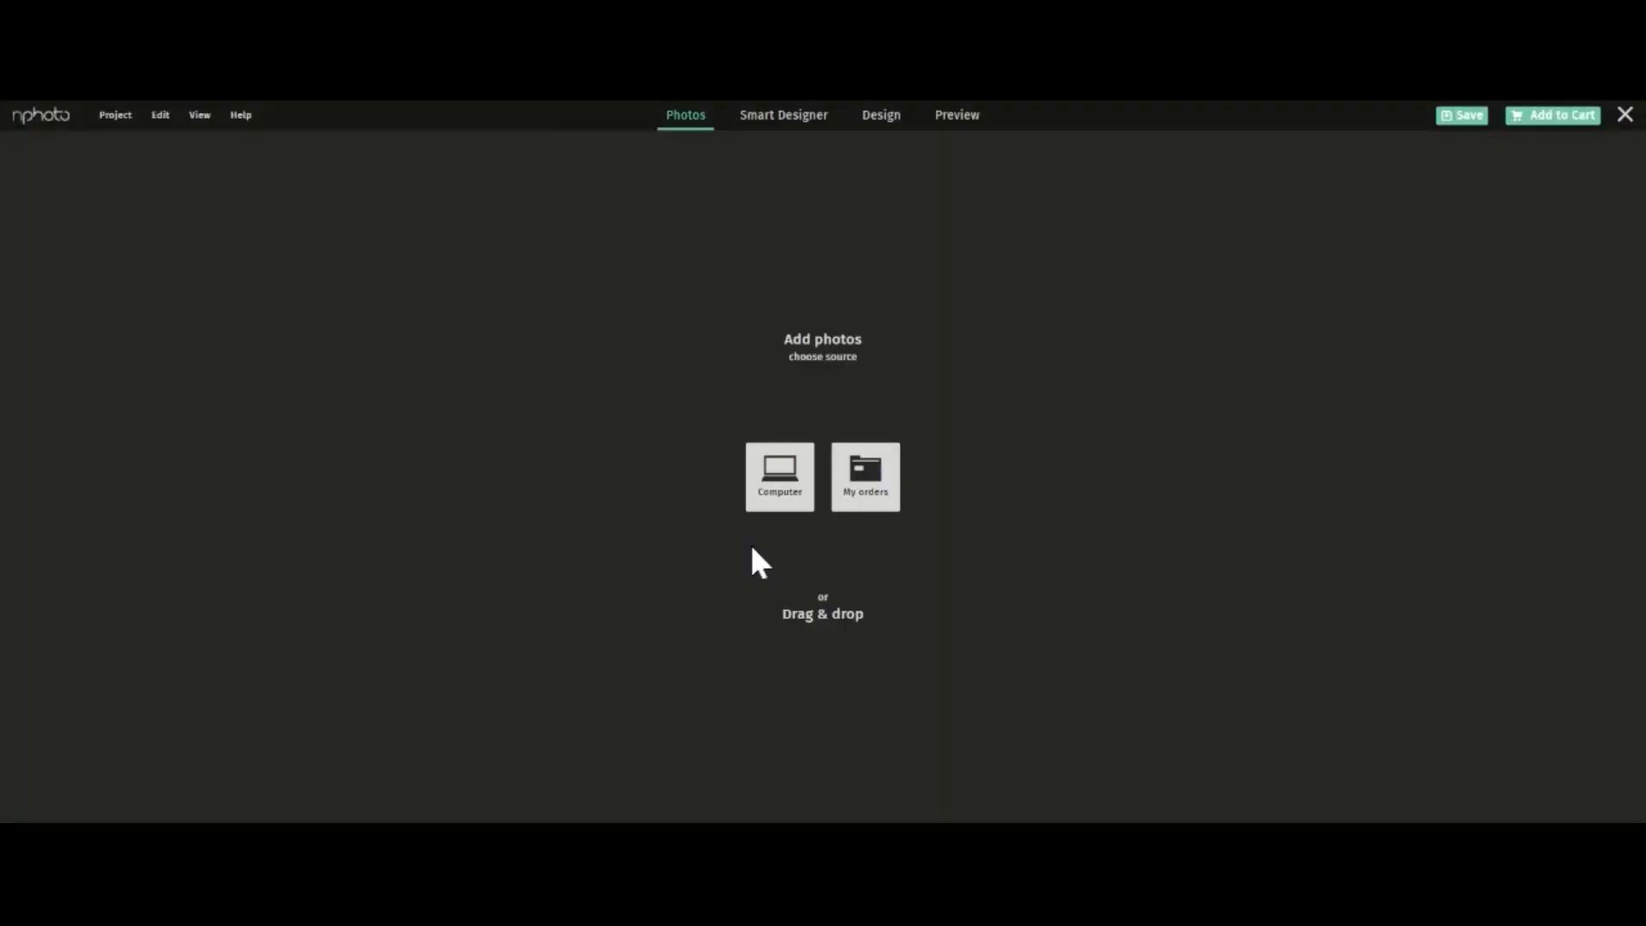
click(883, 117)
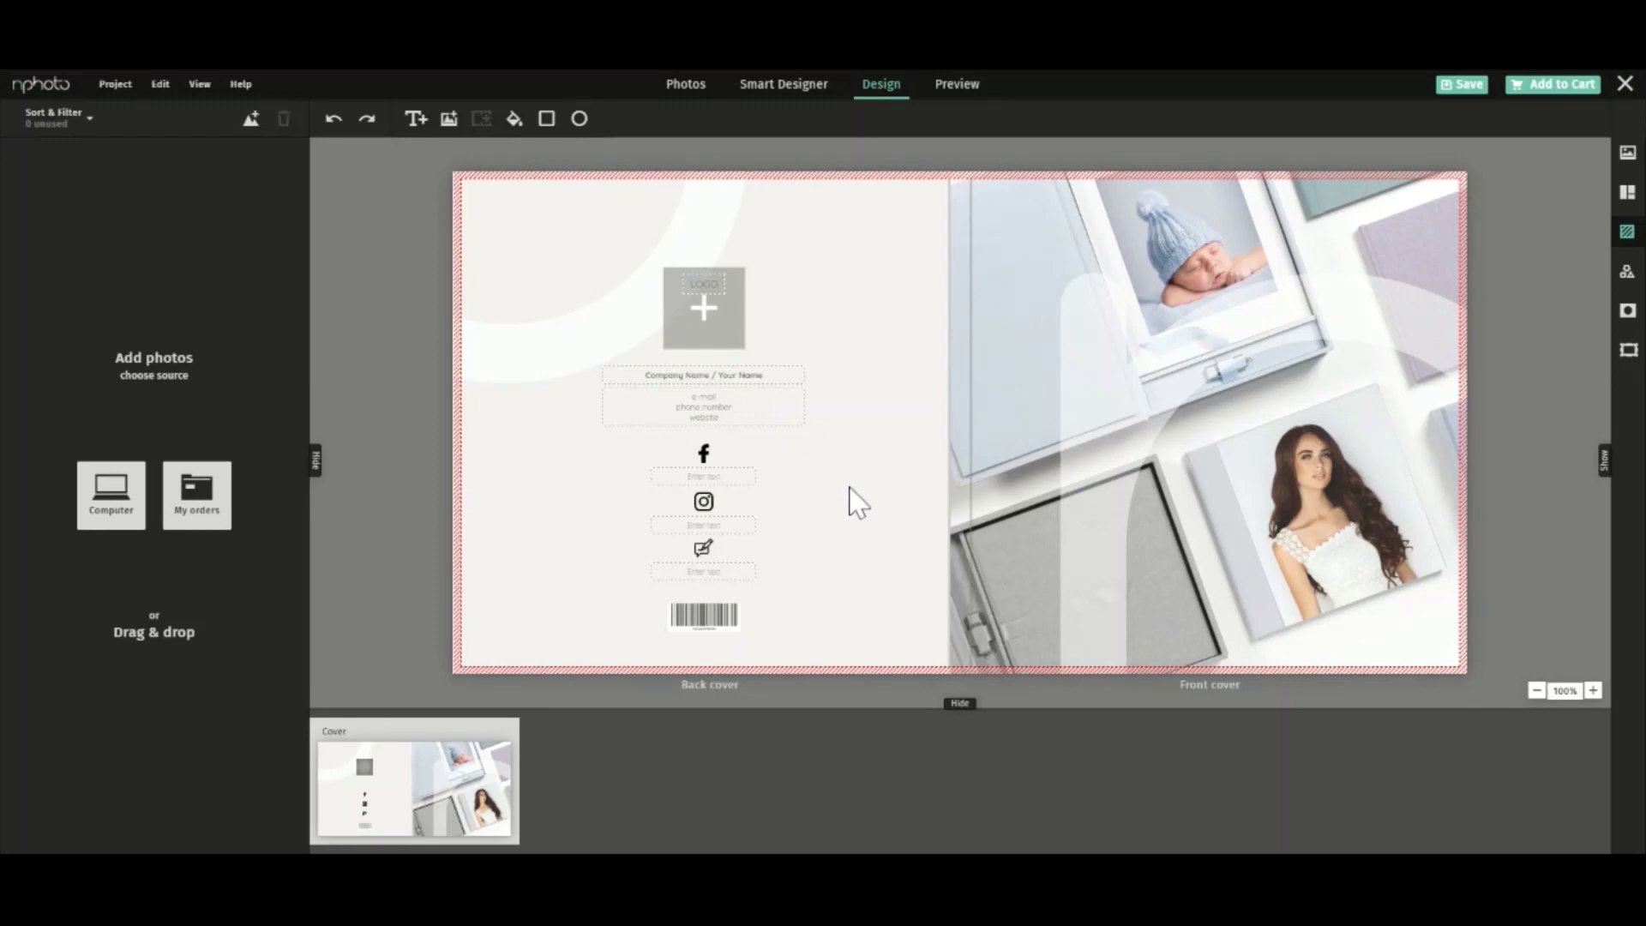
- Delete the back cover's Facebook and pen icons along with their text boxes
click(706, 452)
key(Delete)
click(717, 473)
key(Delete)
click(705, 545)
key(Delete)
click(712, 570)
key(Delete)
- Remove the front-cover and back-cover background images, leaving a plain white cover
double_click(1133, 481)
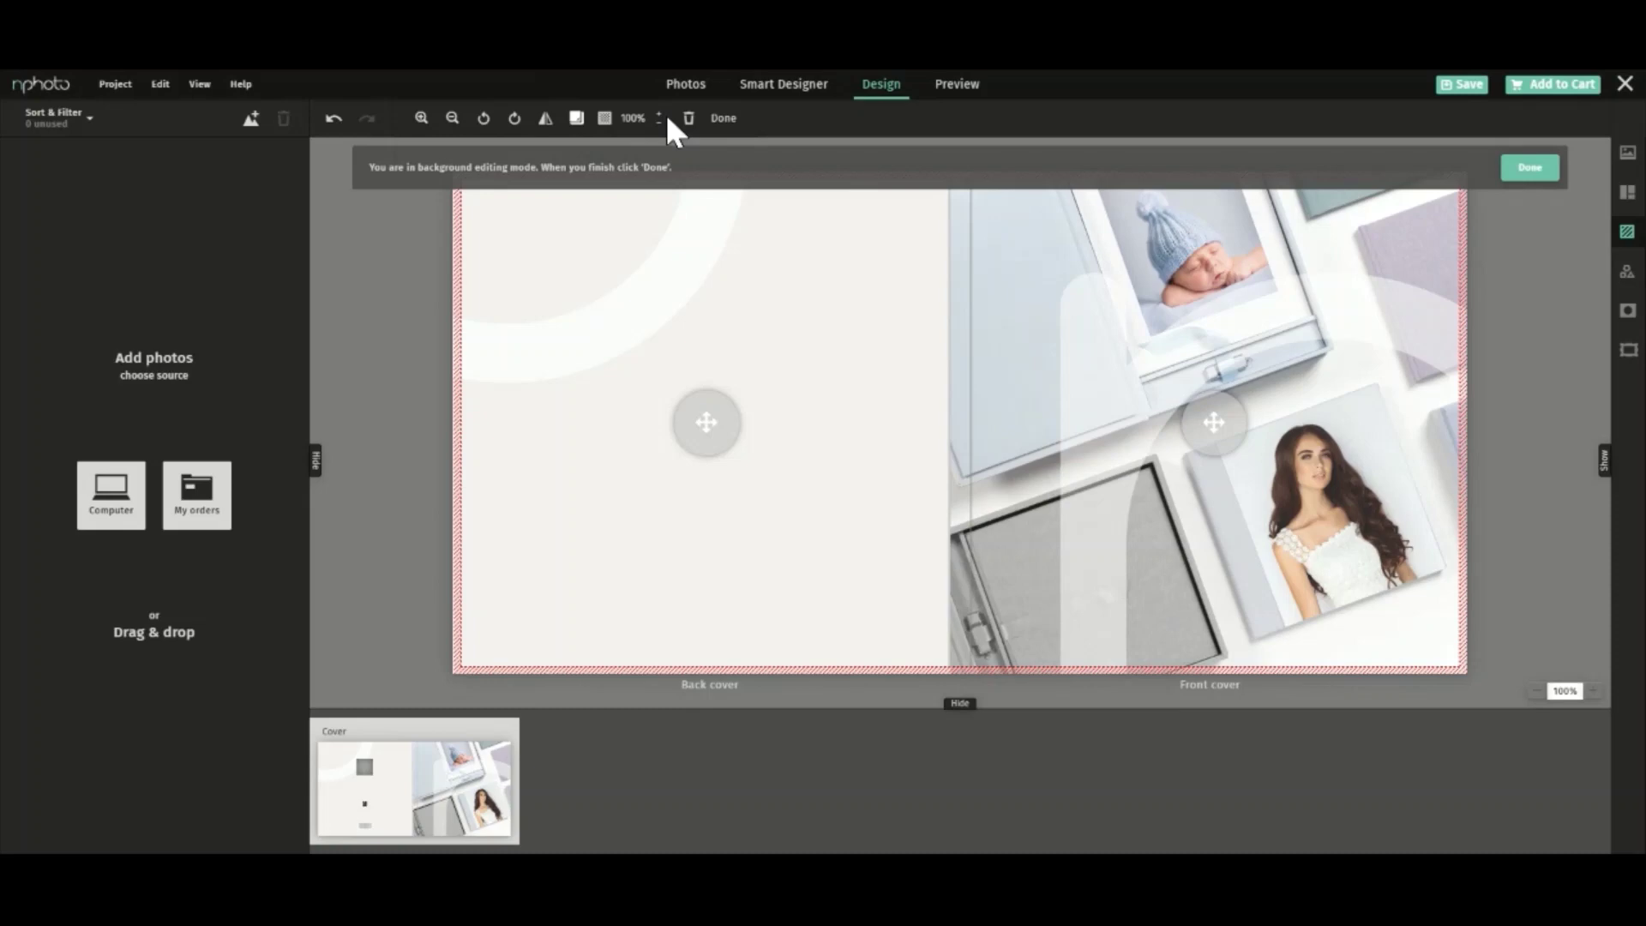
click(688, 118)
double_click(634, 283)
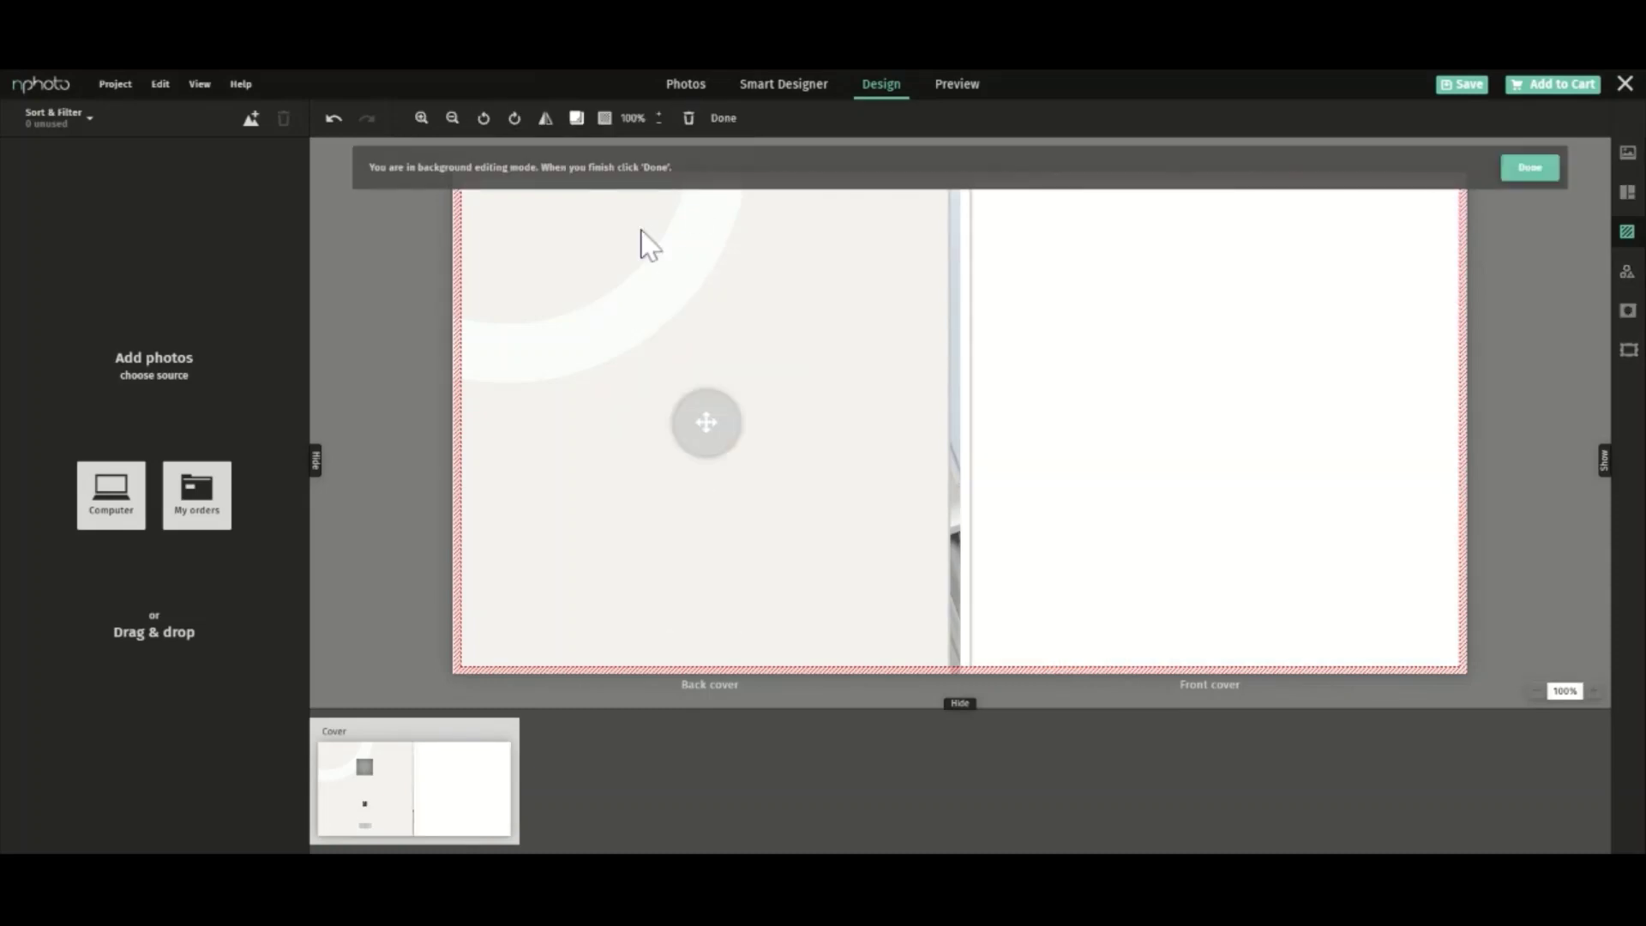
click(688, 118)
click(1513, 171)
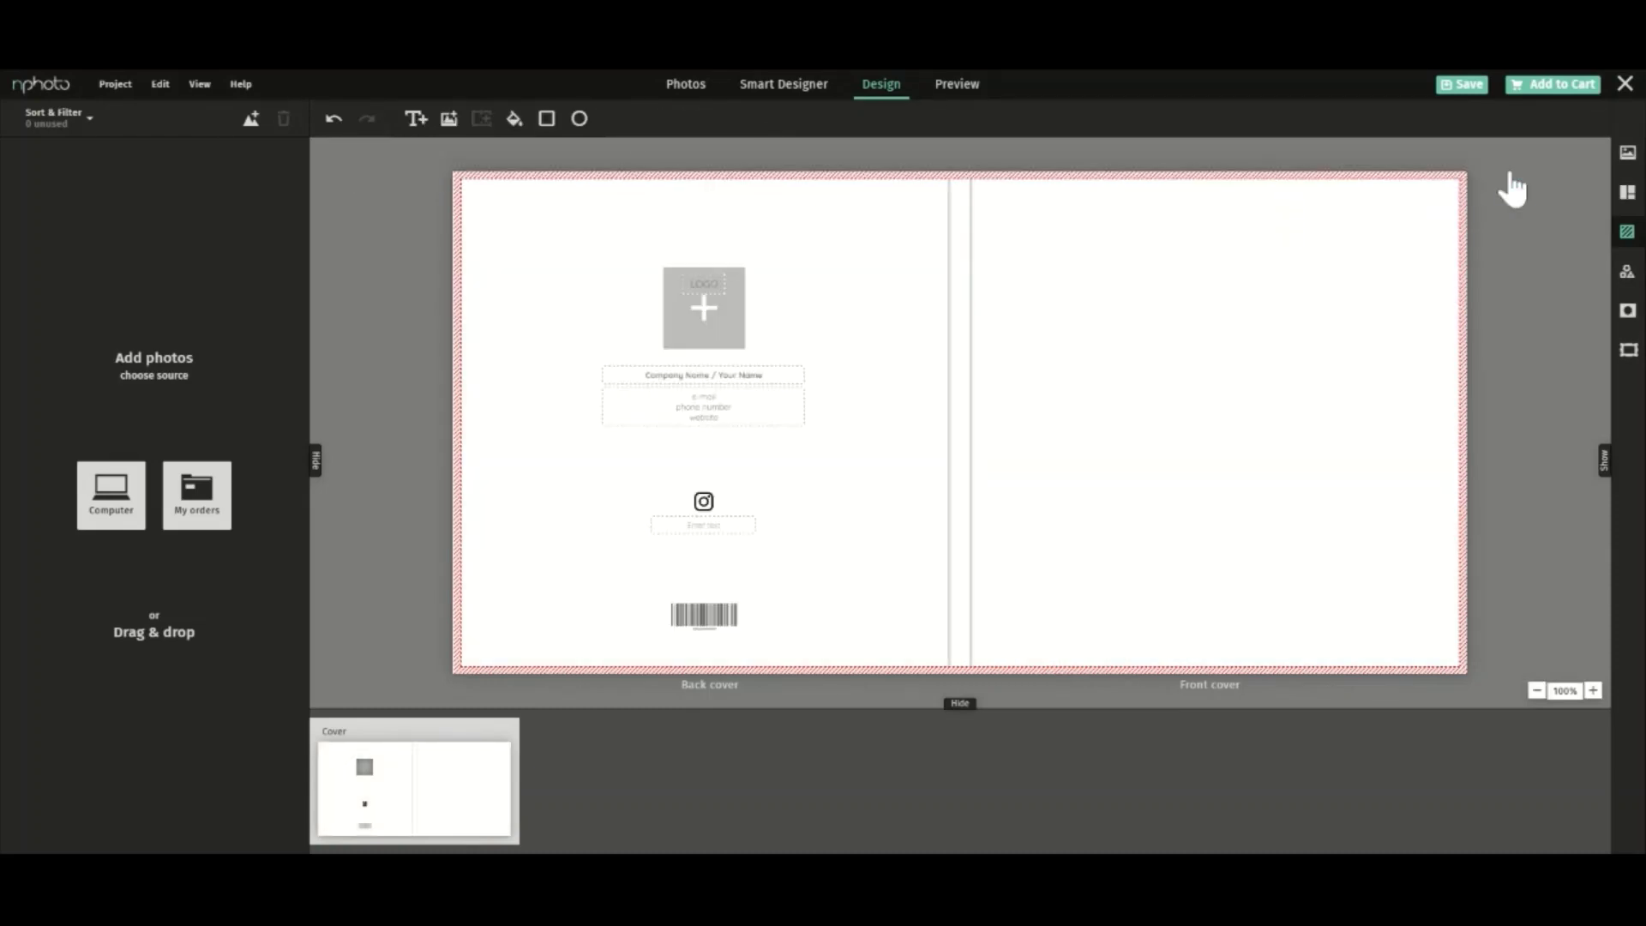